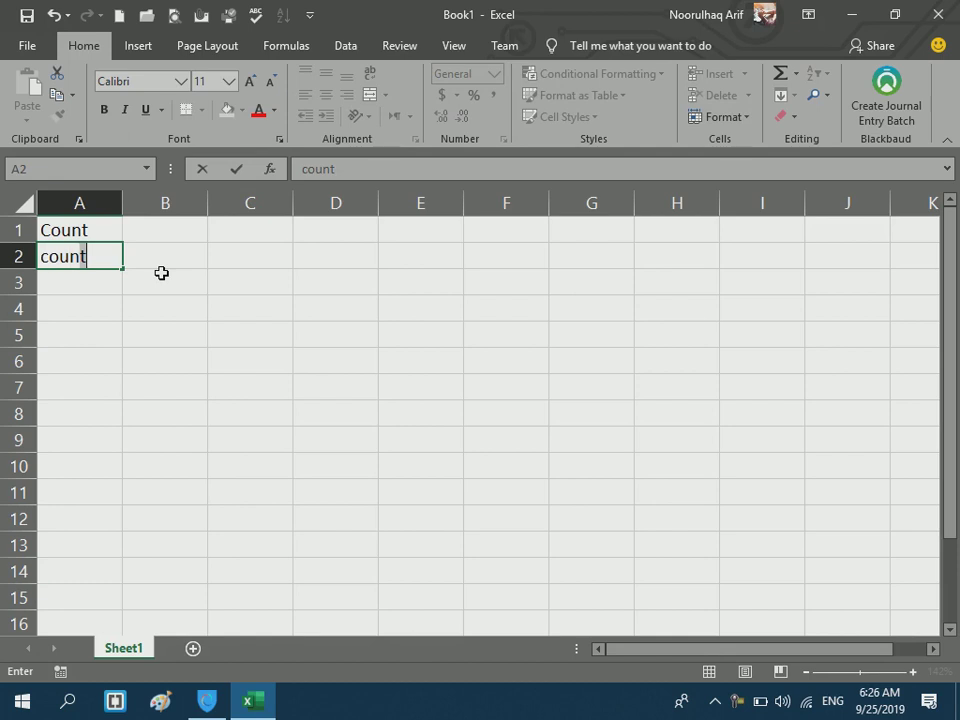
- List the function names counta, countif and countifs in cells A2 to A4, below Count
{"action": "type", "text": "ta"}
{"action": "key", "text": "Return"}
{"action": "type", "text": "countif"}
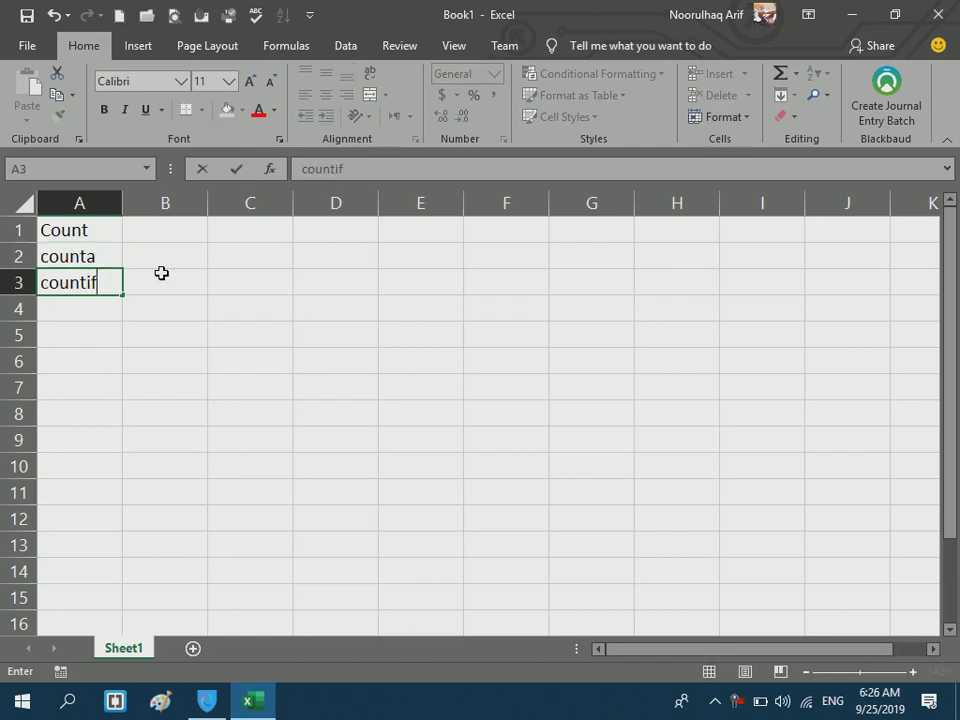
{"action": "key", "text": "Return"}
{"action": "type", "text": "coun"}
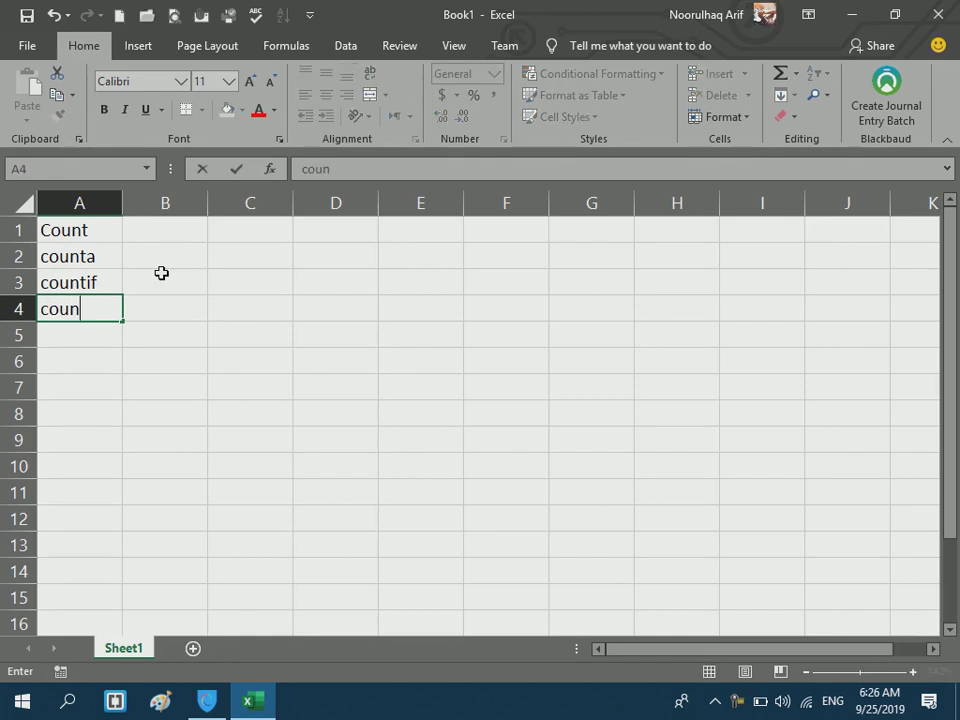
{"action": "type", "text": "tif"}
{"action": "key", "text": "Return"}
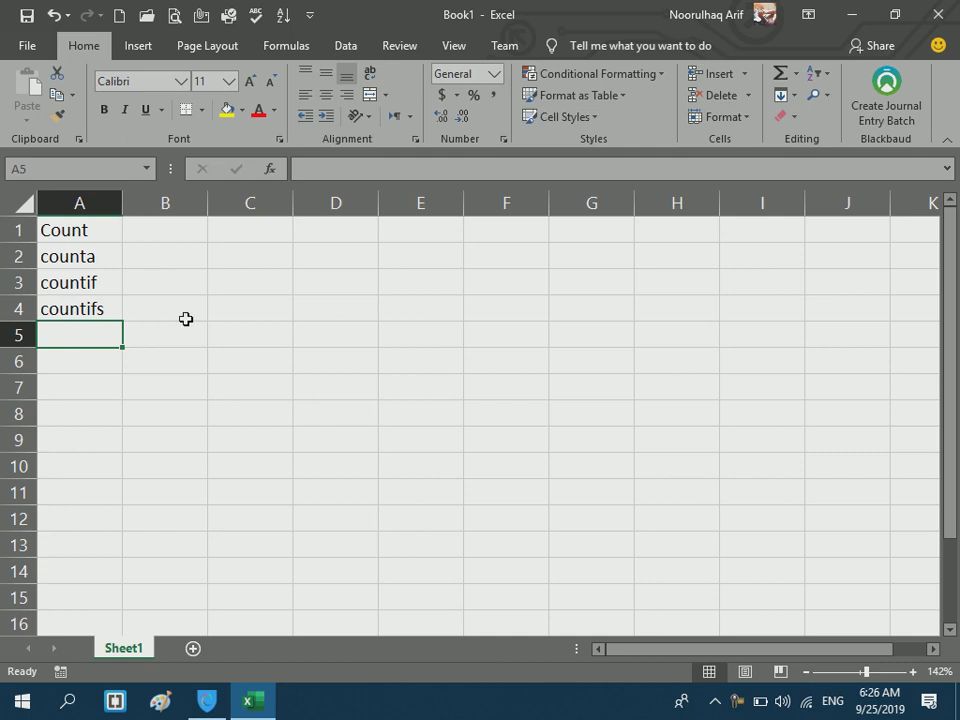
{"action": "left_click", "coordinate": [125, 237]}
{"action": "left_click", "coordinate": [101, 234]}
- Head column D with Salary in D1 and enter 9000, 8000, 7000 and 6000 in D2 to D5
{"action": "left_click", "coordinate": [299, 228]}
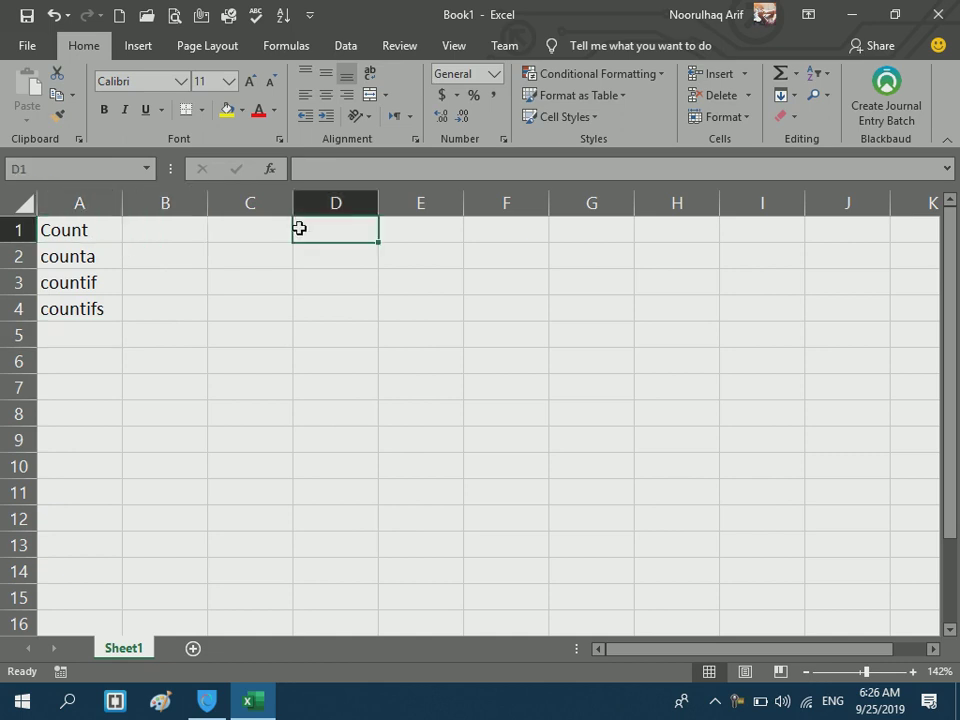
{"action": "type", "text": "Salary"}
{"action": "key", "text": "Return"}
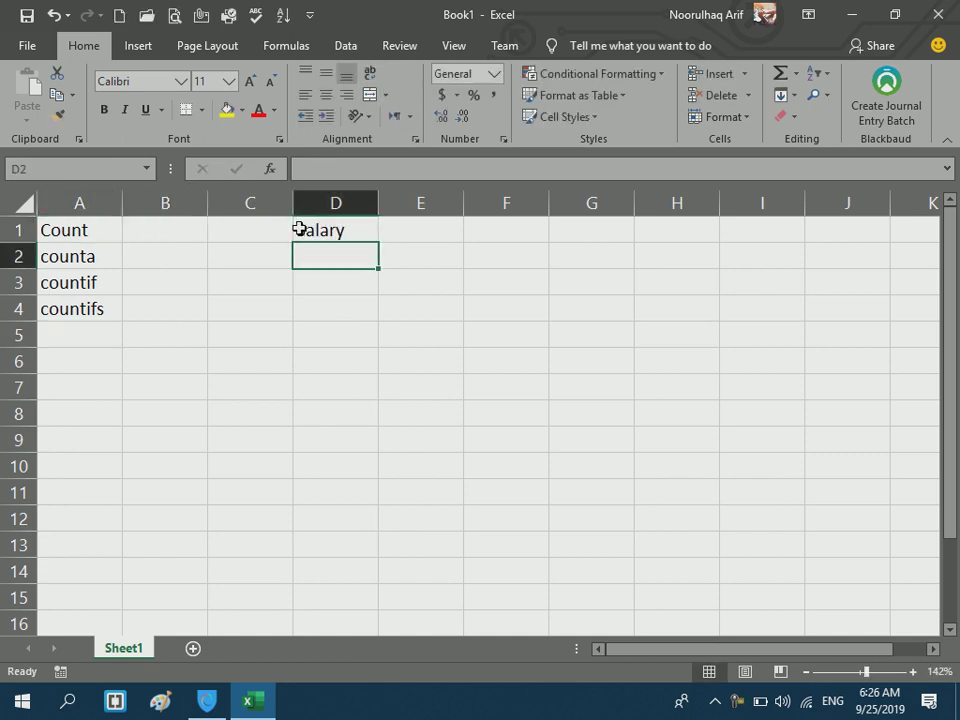
{"action": "type", "text": "9000"}
{"action": "key", "text": "Return"}
{"action": "type", "text": "8000"}
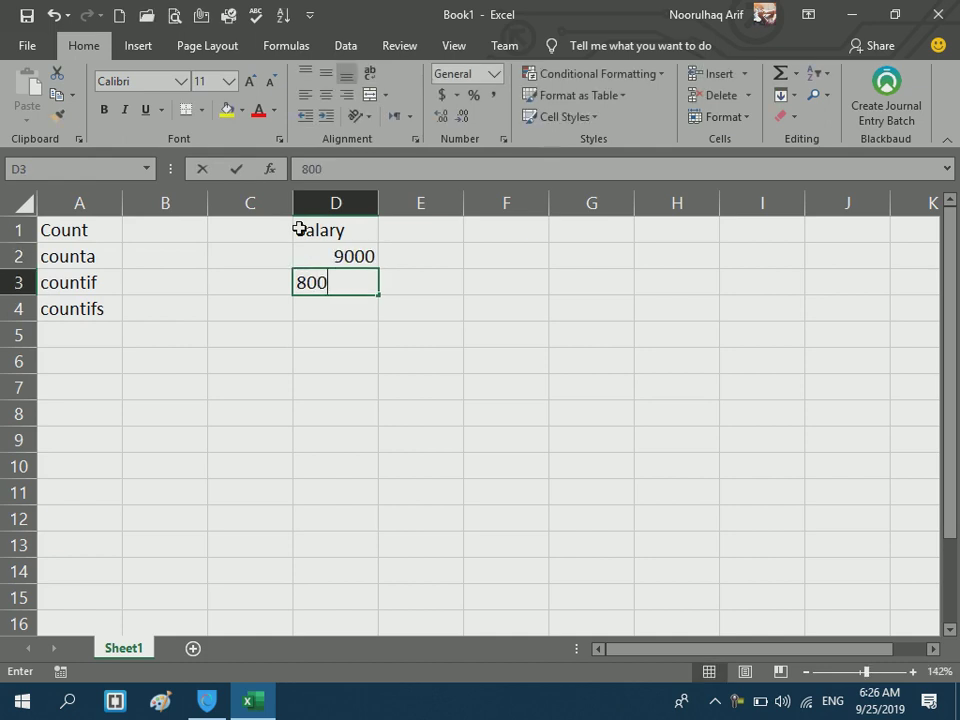
{"action": "key", "text": "Return"}
{"action": "type", "text": "7000"}
{"action": "key", "text": "Return"}
{"action": "type", "text": "6000"}
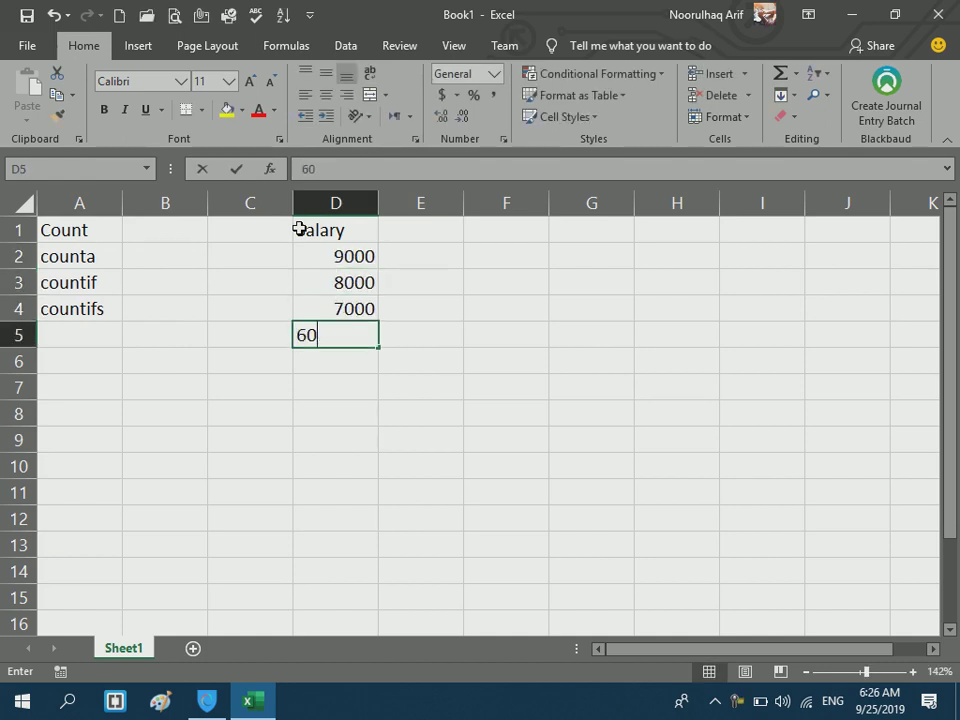
{"action": "key", "text": "Return"}
- Continue the salary list with 5000, 12000, 5000 and 4000 in D6 to D9
{"action": "type", "text": "5000"}
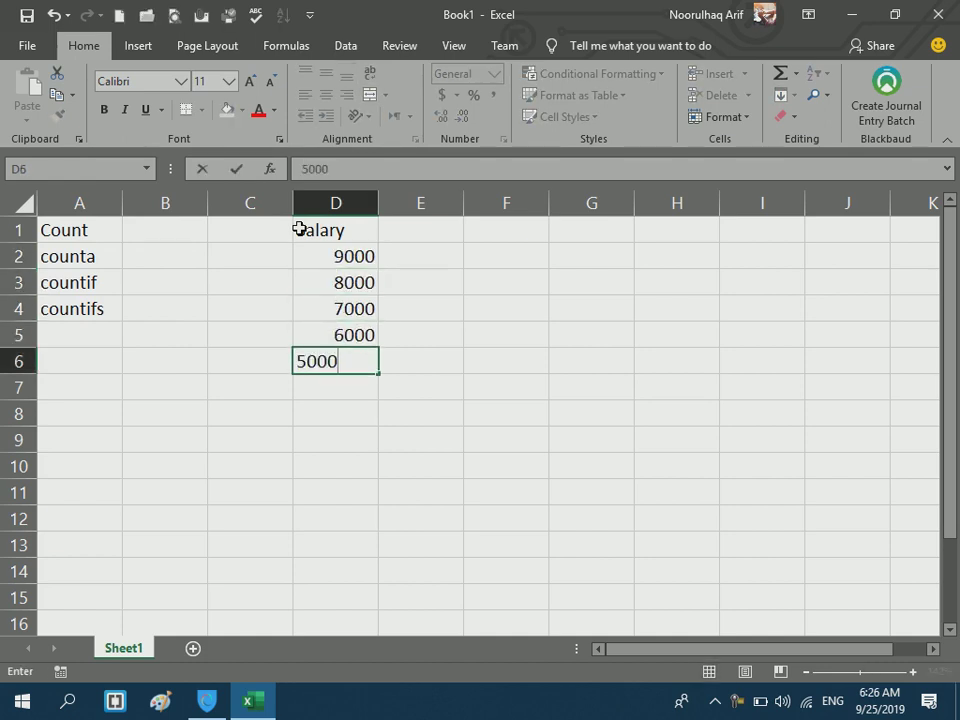
{"action": "key", "text": "Return"}
{"action": "type", "text": "12000"}
{"action": "key", "text": "Return"}
{"action": "type", "text": "500"}
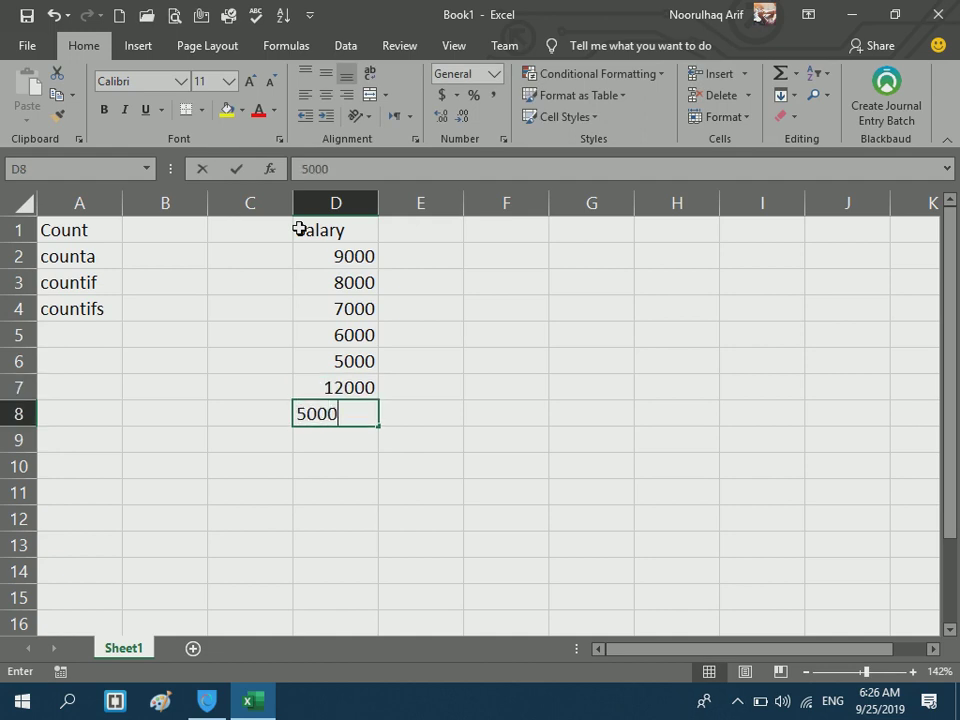
{"action": "type", "text": "0"}
{"action": "key", "text": "Return"}
{"action": "type", "text": "4000"}
{"action": "key", "text": "Return"}
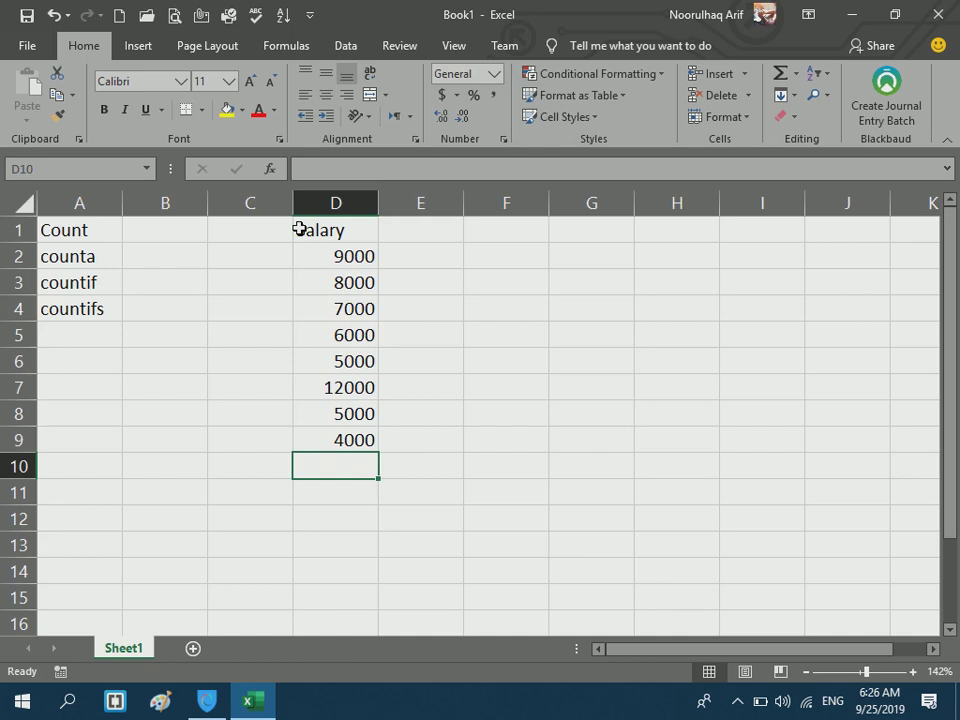
- Count the salaries in D10 with the formula =COUNT(D2:D9)
{"action": "type", "text": "=c"}
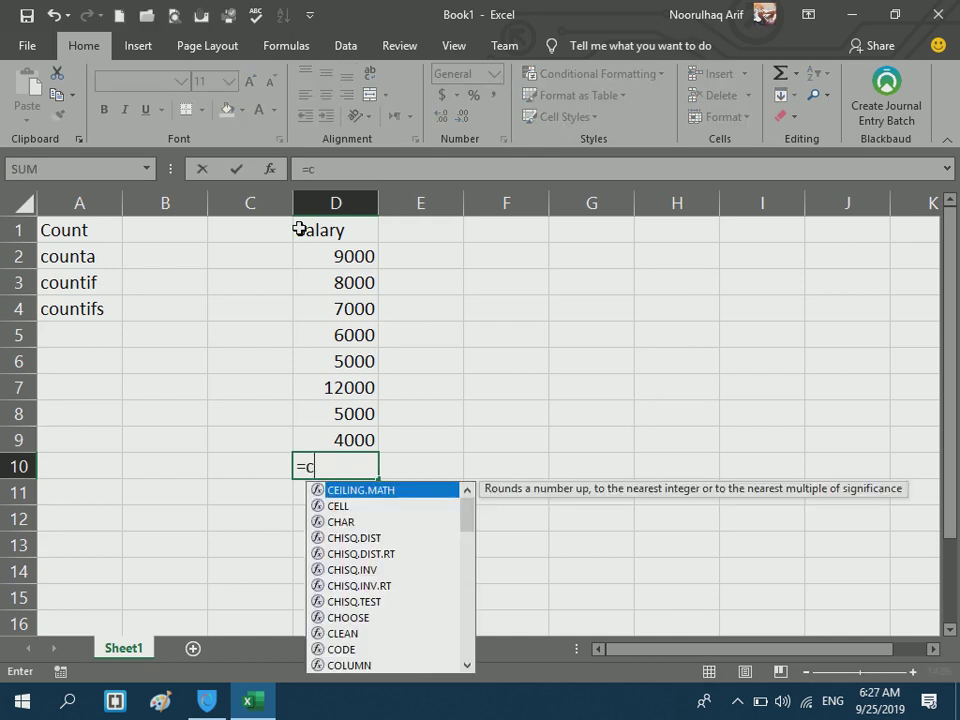
{"action": "type", "text": "ount("}
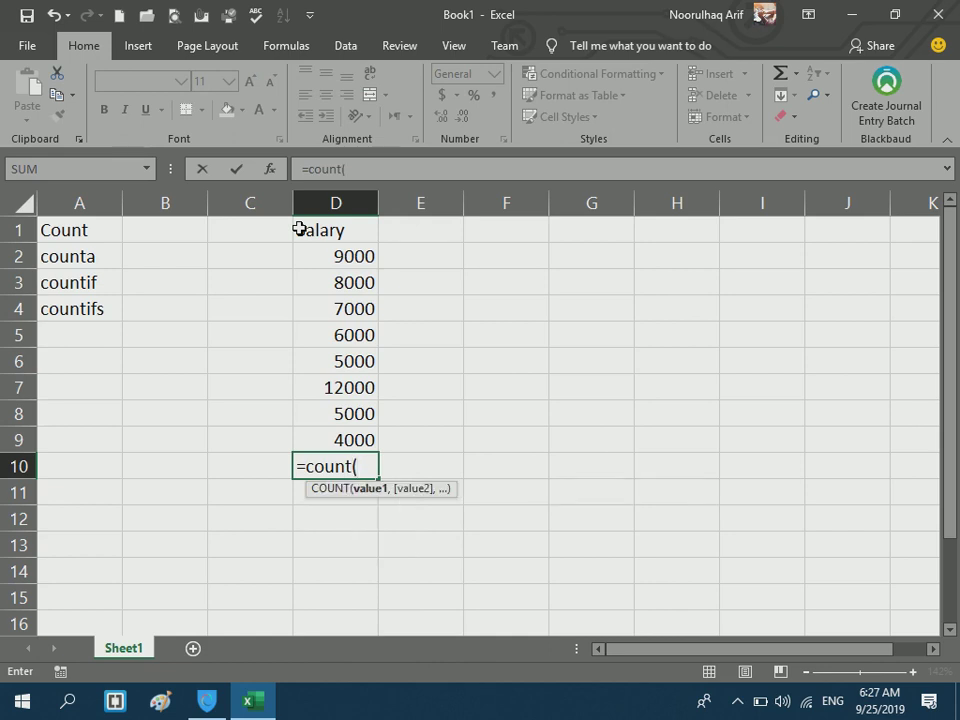
{"action": "left_click_drag", "start_coordinate": [355, 252], "coordinate": [339, 431]}
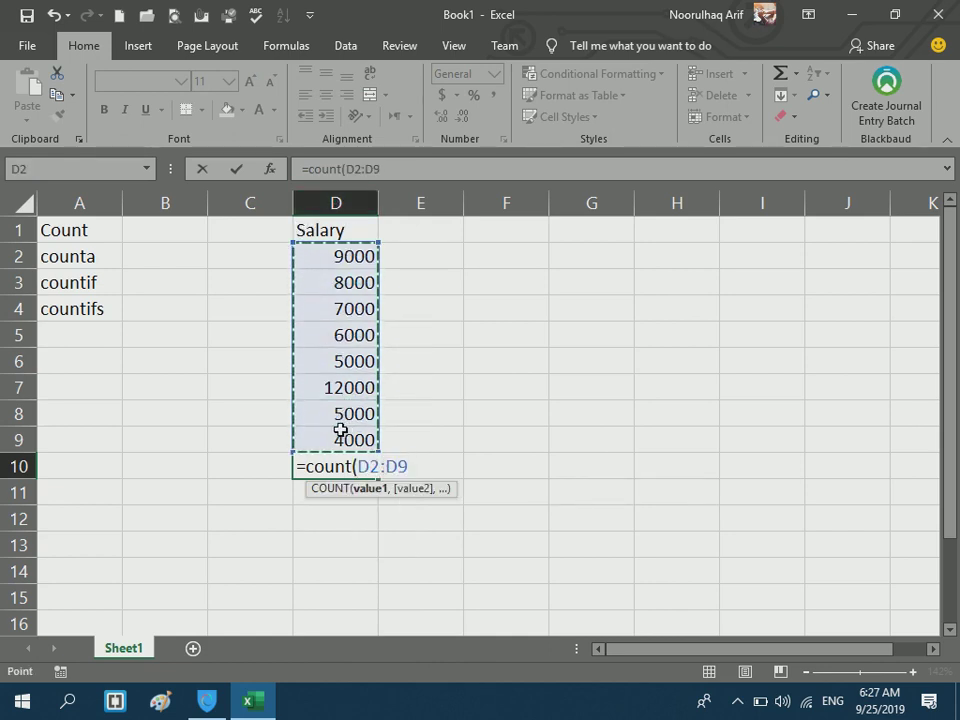
{"action": "key", "text": "Return"}
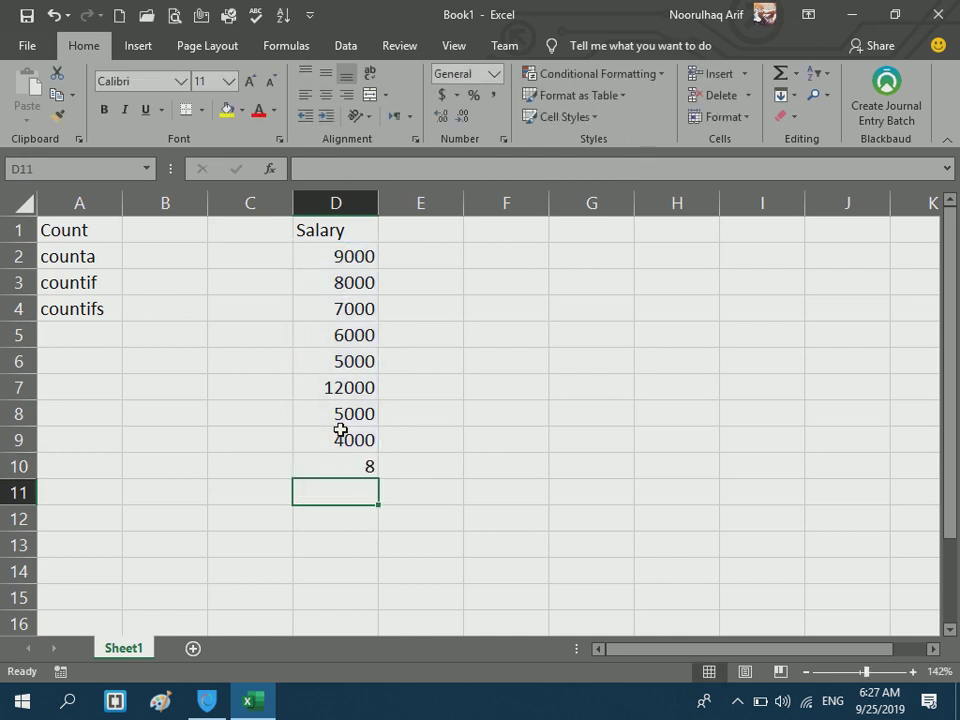
- Format the count in D10 as bold red text and enlarge its font by one size
{"action": "left_click", "coordinate": [353, 465]}
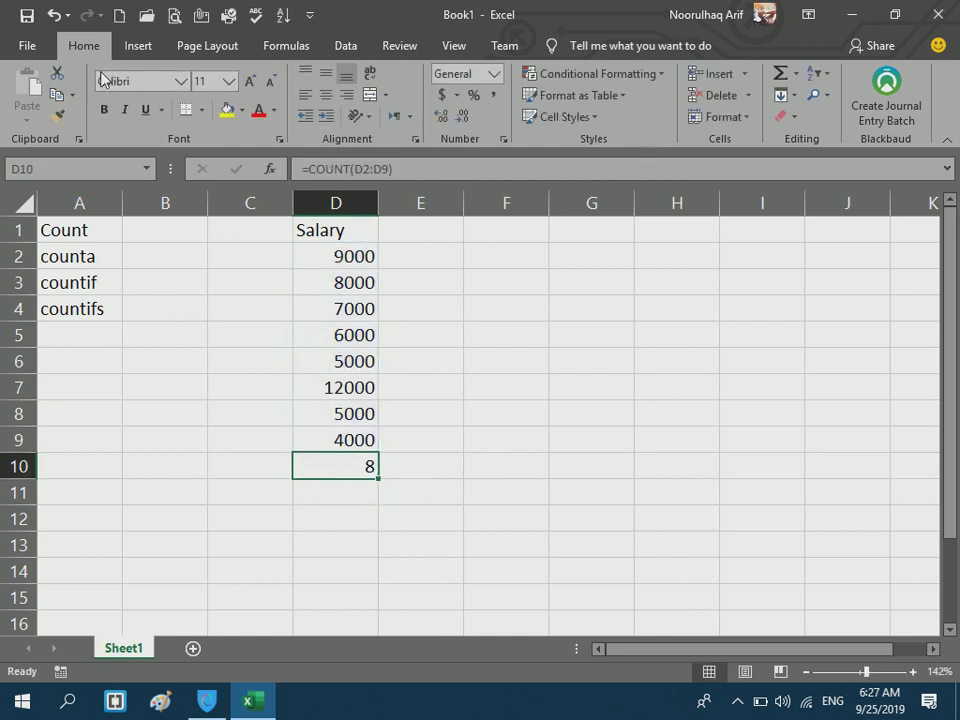
{"action": "left_click", "coordinate": [103, 110]}
{"action": "left_click", "coordinate": [257, 110]}
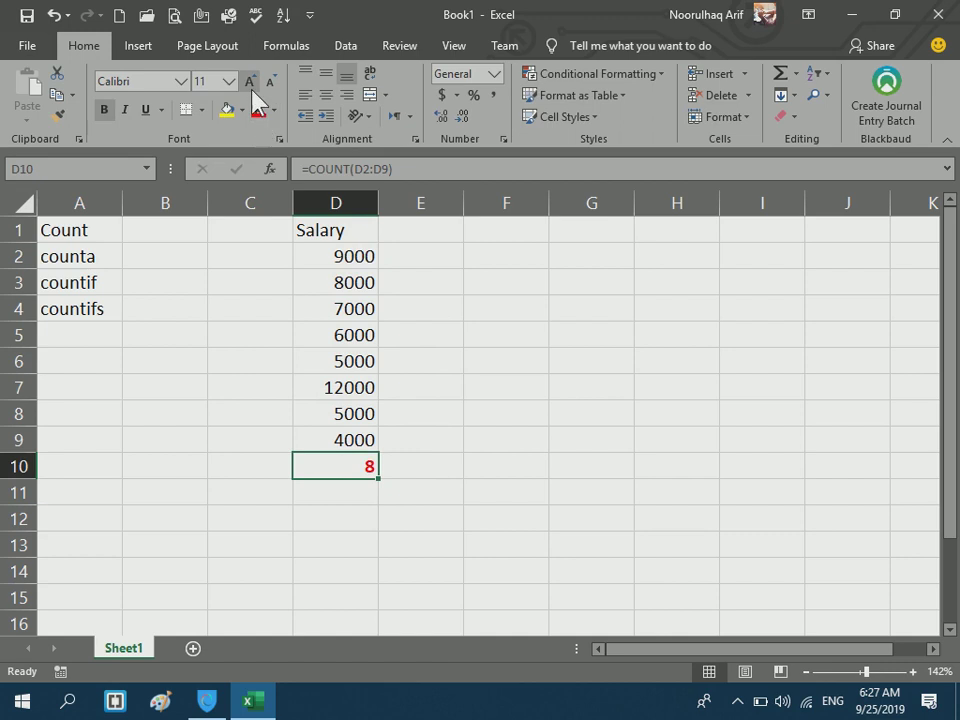
{"action": "left_click", "coordinate": [250, 81]}
{"action": "left_click", "coordinate": [545, 503]}
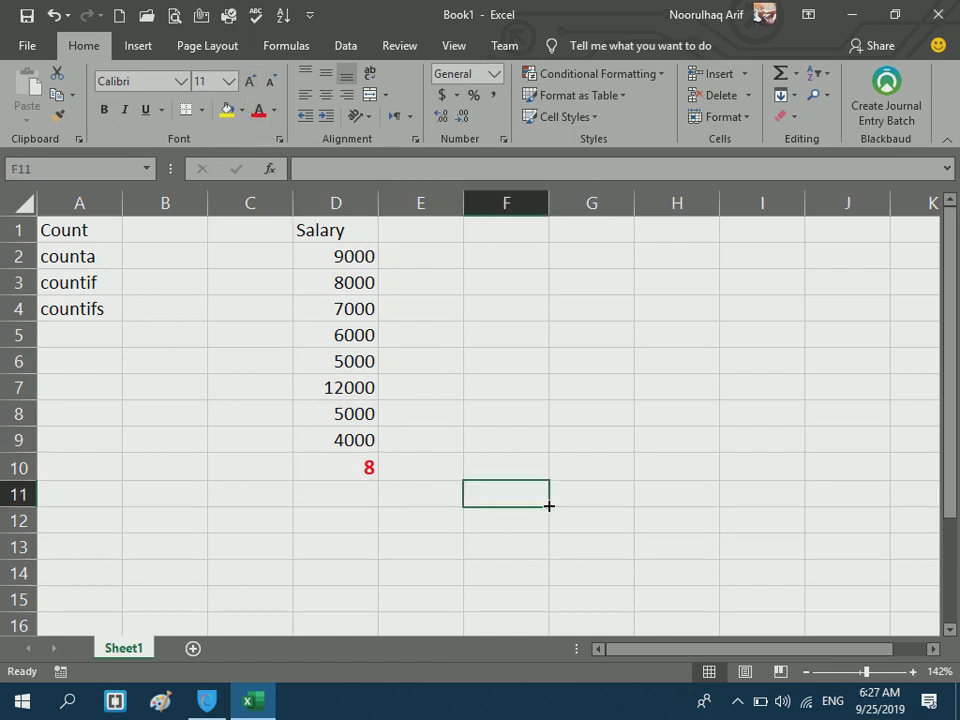
- Head column C with Name in C1 and enter a different employee first name in each cell from C2 to C5
{"action": "left_click", "coordinate": [308, 226]}
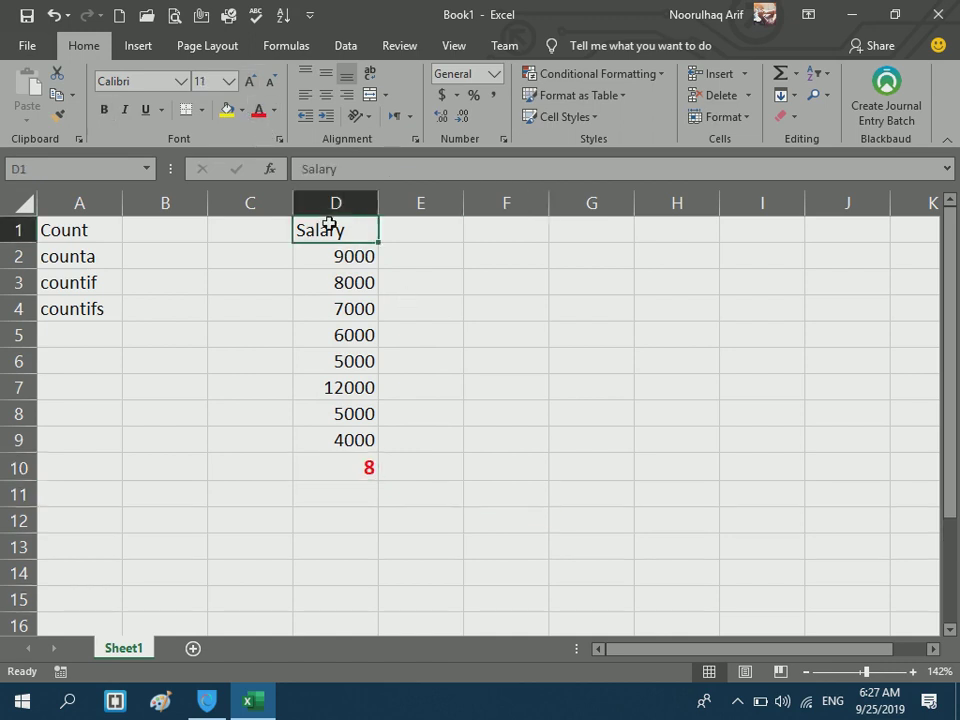
{"action": "left_click", "coordinate": [272, 227]}
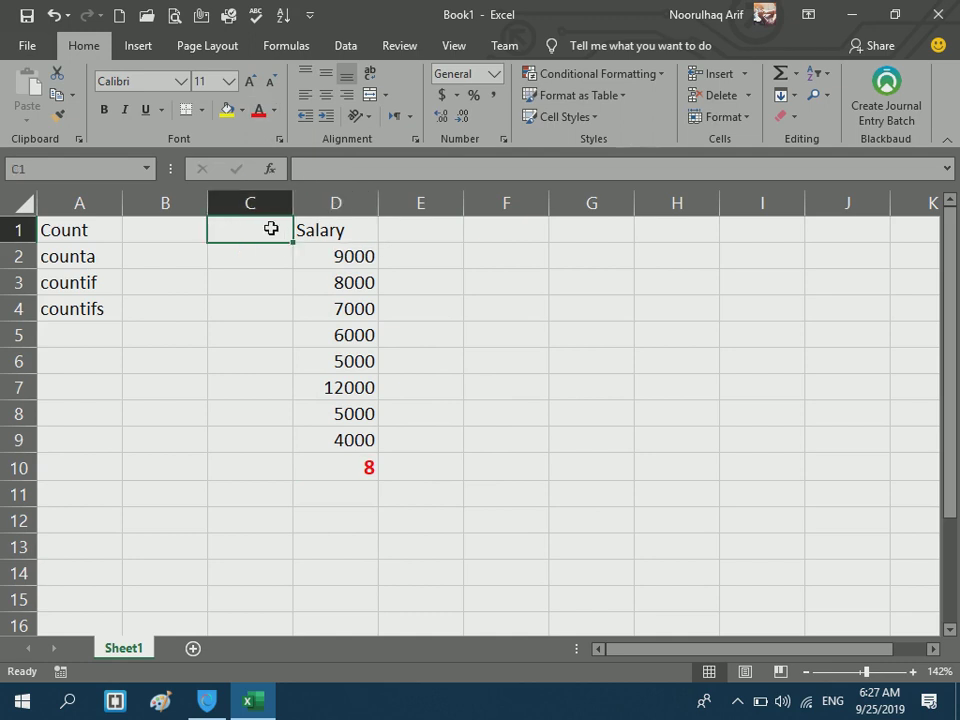
{"action": "type", "text": "Name"}
{"action": "key", "text": "Return"}
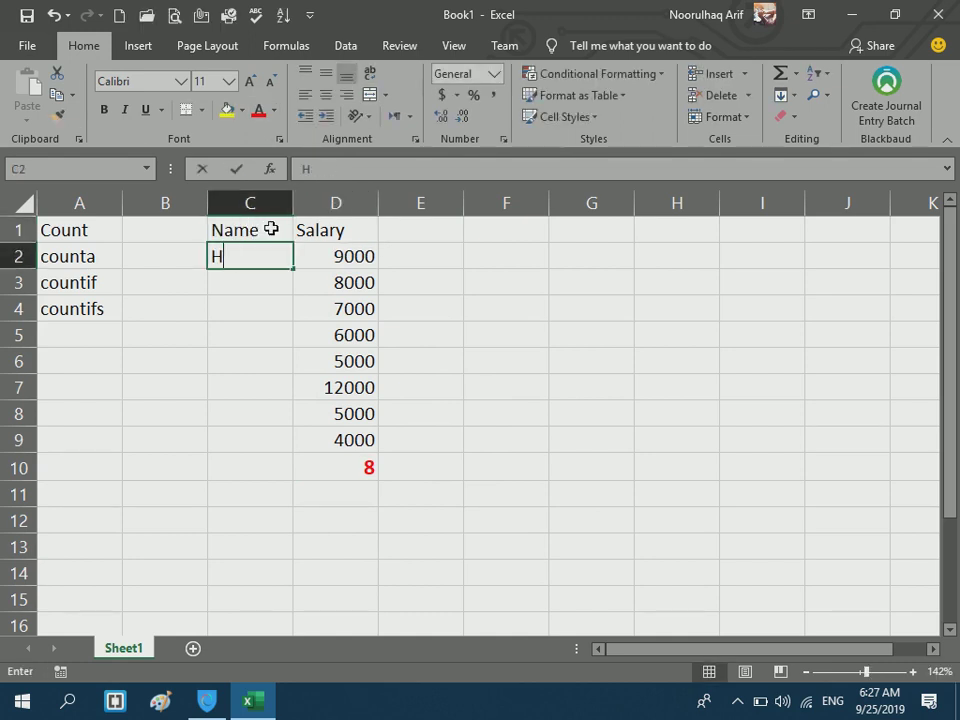
{"action": "type", "text": "Hamid"}
{"action": "key", "text": "Return"}
{"action": "type", "text": "Jan"}
{"action": "key", "text": "Return"}
{"action": "type", "text": "Khan"}
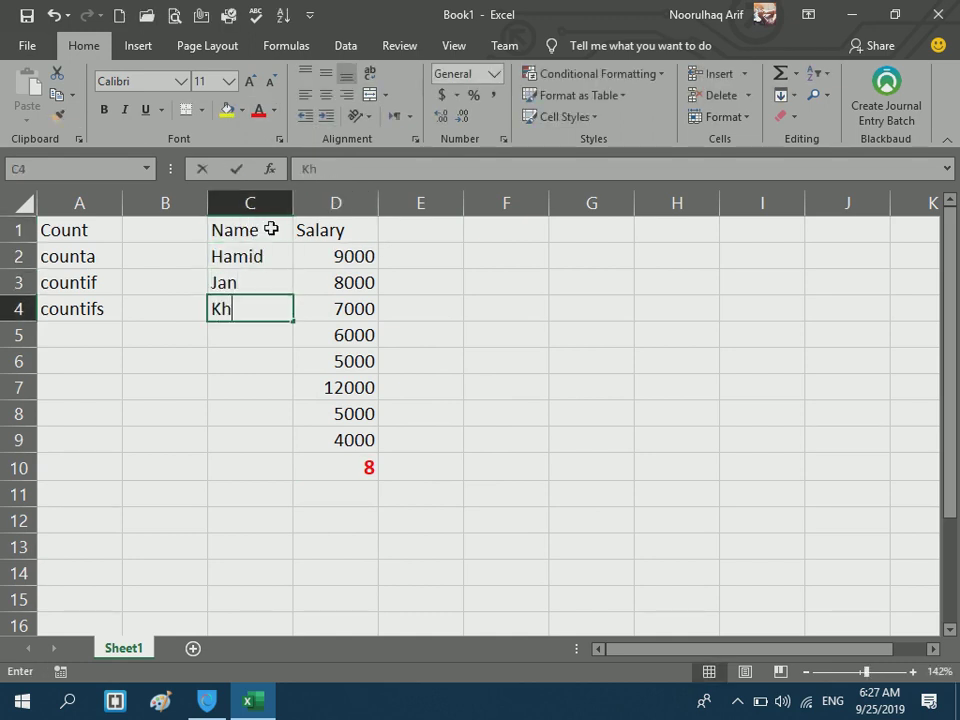
{"action": "key", "text": "Return"}
{"action": "type", "text": "Kli"}
{"action": "key", "text": "Return"}
- Complete the name list with four more employee first names in C6 to C9
{"action": "type", "text": "K"}
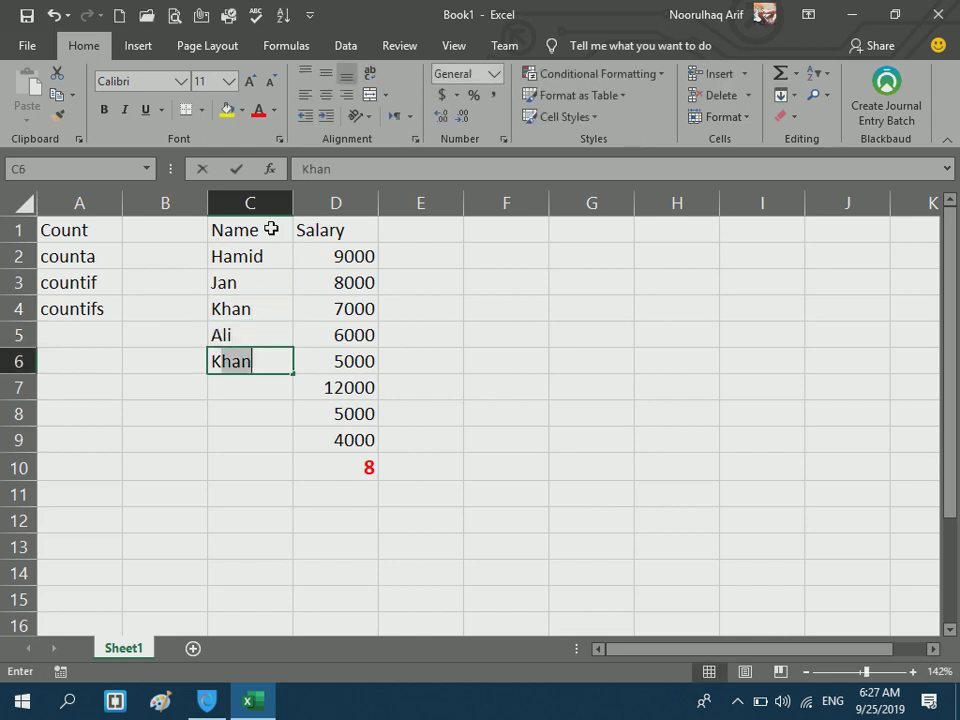
{"action": "type", "text": "amal"}
{"action": "key", "text": "Return"}
{"action": "type", "text": "Noor"}
{"action": "key", "text": "Return"}
{"action": "type", "text": "wasim"}
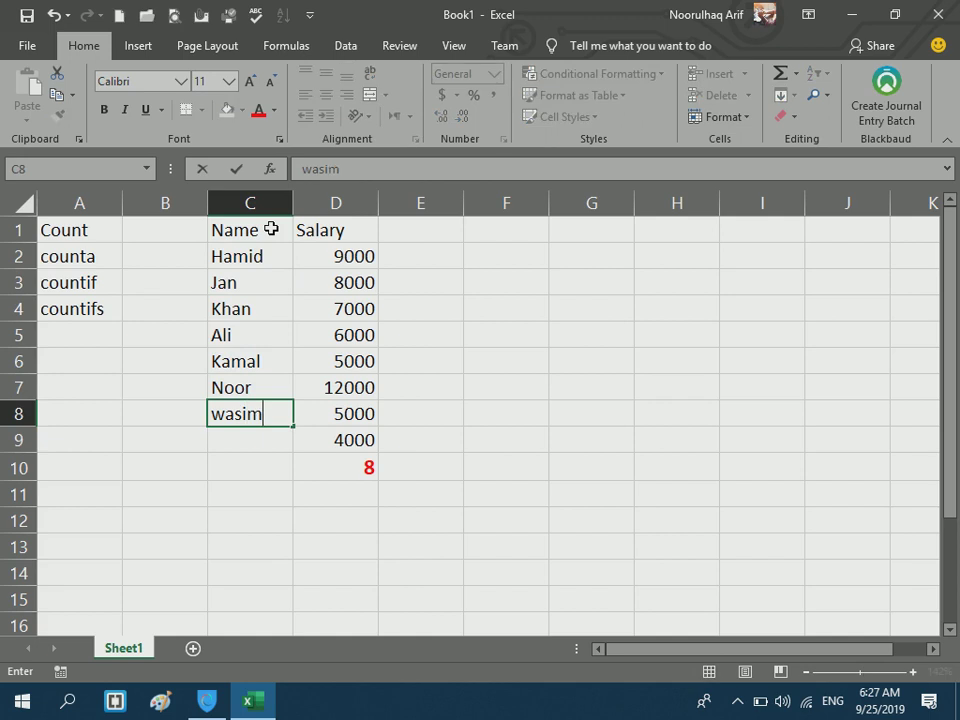
{"action": "key", "text": "Return"}
{"action": "type", "text": "Javid"}
{"action": "key", "text": "Return"}
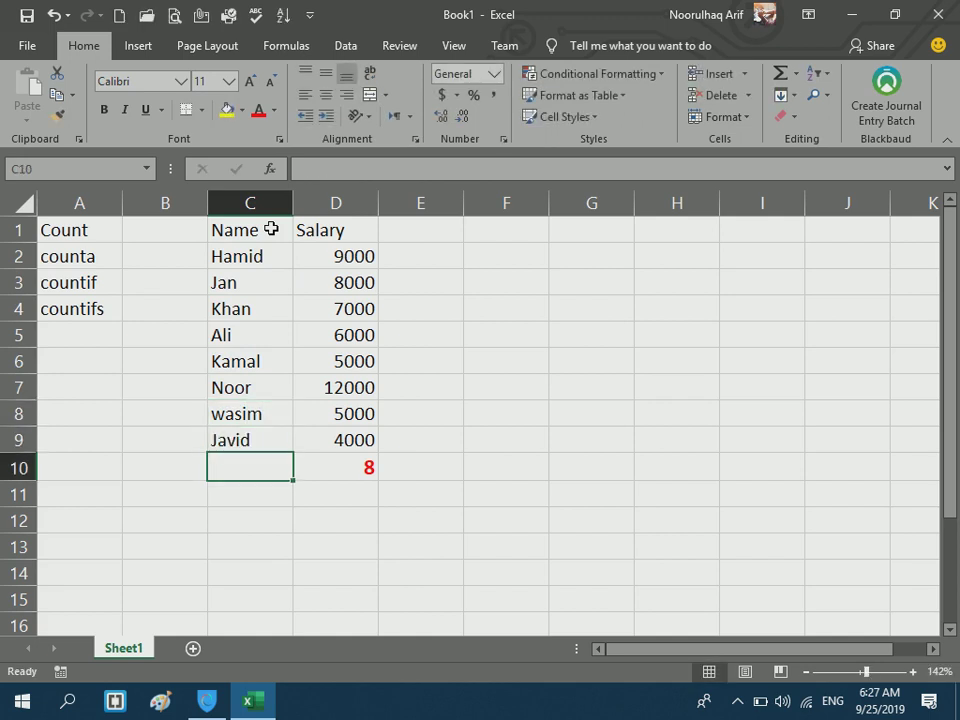
- Count the text entries under Name in C10 with the formula =COUNTA(C2:C9)
{"action": "left_click_drag", "start_coordinate": [253, 257], "coordinate": [233, 448]}
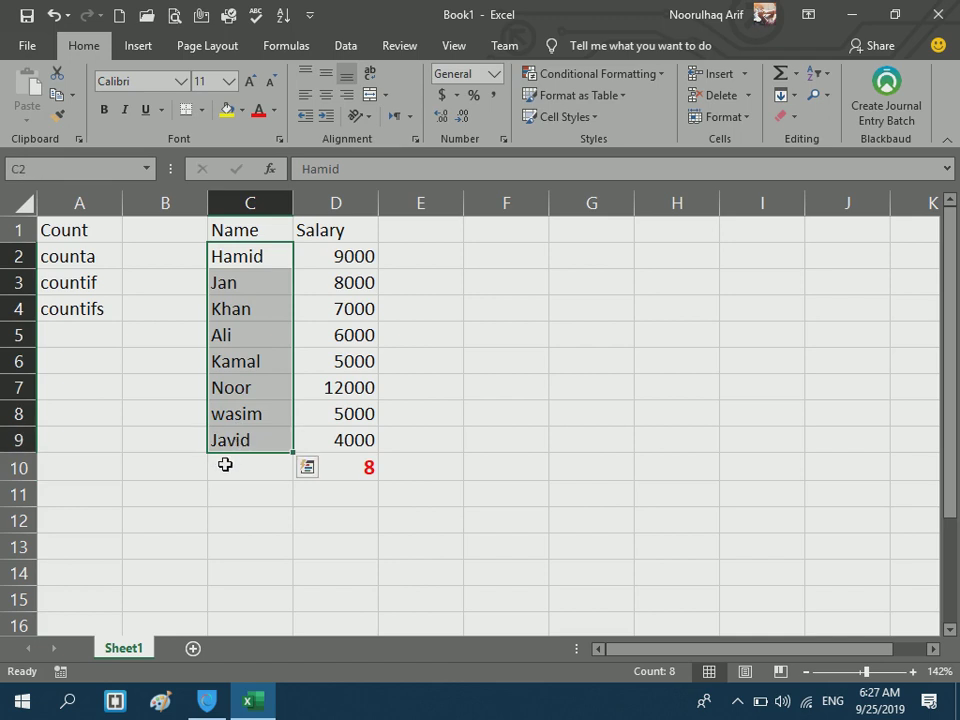
{"action": "left_click", "coordinate": [225, 465]}
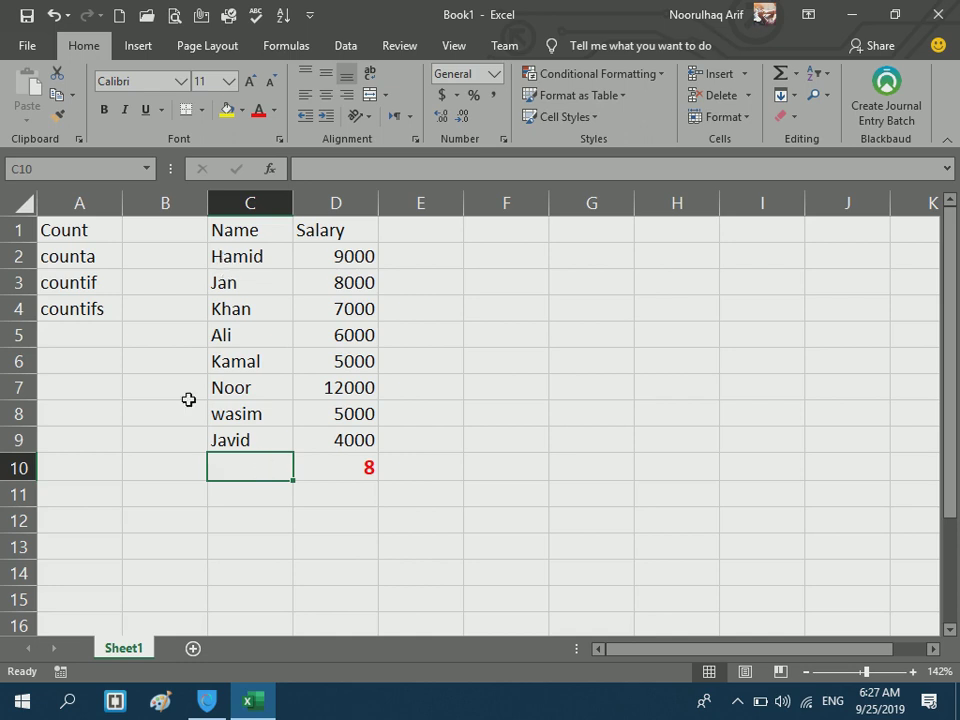
{"action": "left_click", "coordinate": [90, 253]}
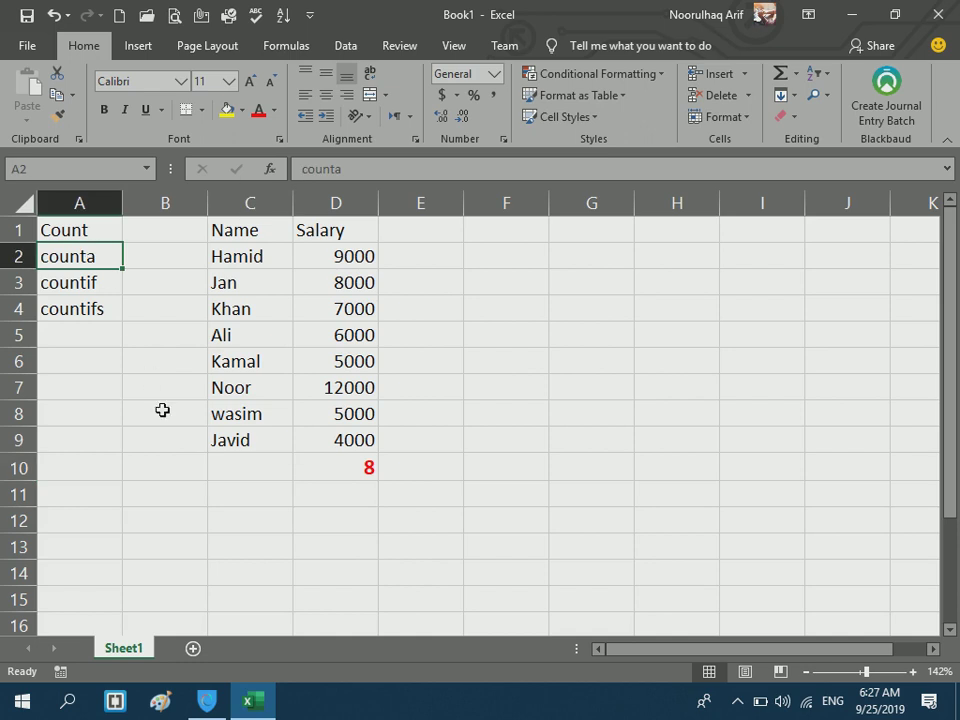
{"action": "left_click", "coordinate": [223, 456]}
{"action": "type", "text": "=counta("}
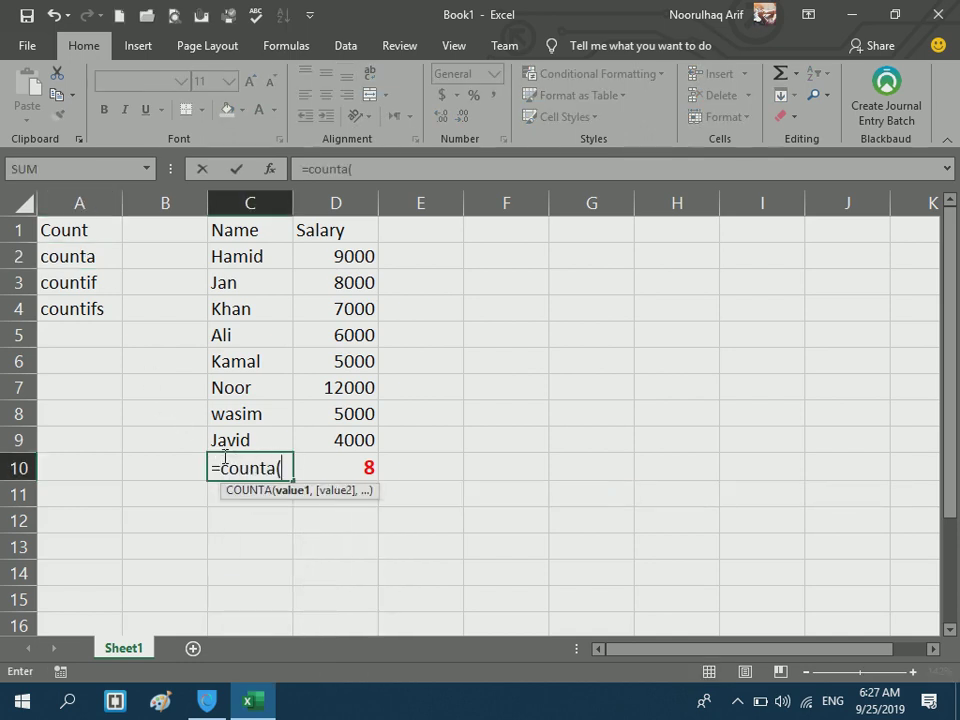
{"action": "left_click_drag", "start_coordinate": [225, 256], "coordinate": [245, 428]}
{"action": "type", "text": ")"}
{"action": "key", "text": "Return"}
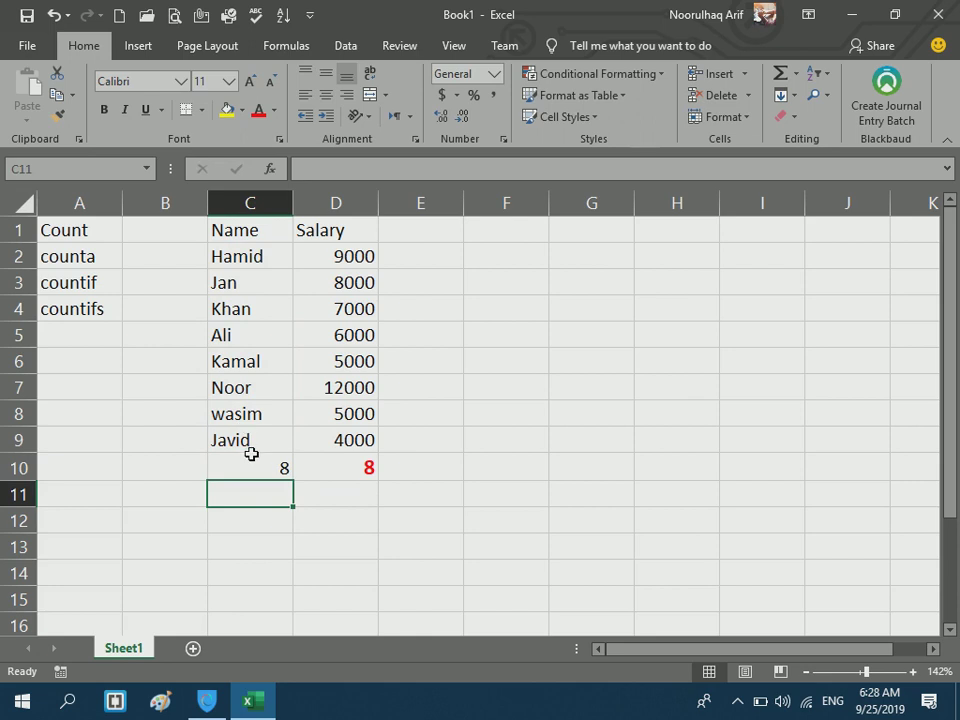
- Centre the content of cell C10 horizontally
{"action": "left_click", "coordinate": [251, 456]}
{"action": "left_click", "coordinate": [326, 94]}
{"action": "key", "text": "F2"}
{"action": "key", "text": "Escape"}
- Replace the formula in C10 with =COUNT(C2:C9) to try COUNT on the text names
{"action": "type", "text": "=counta"}
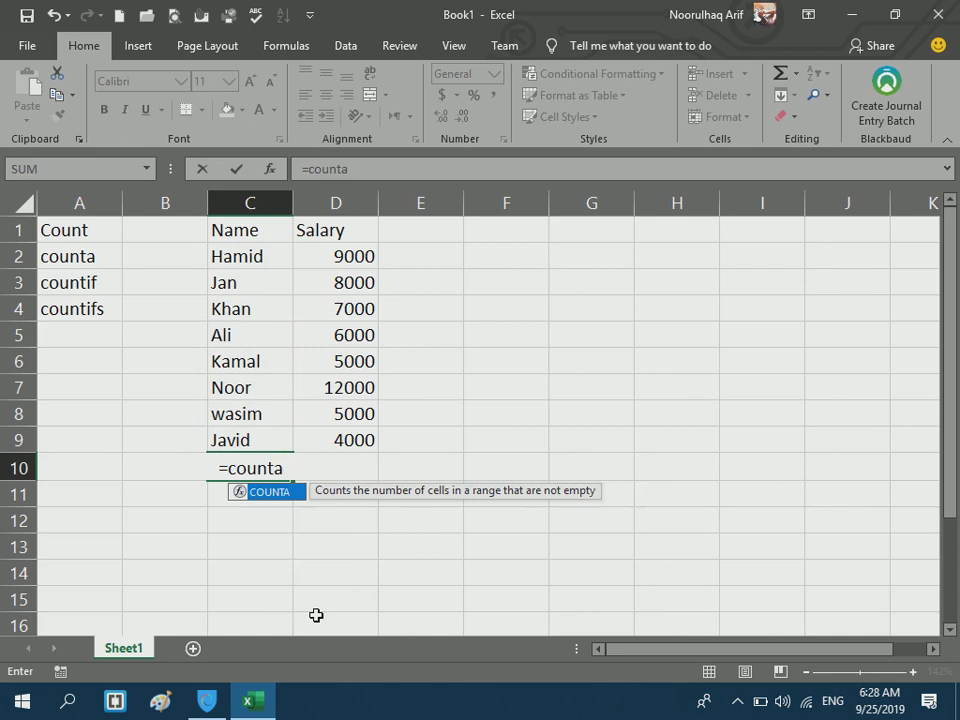
{"action": "key", "text": "BackSpace"}
{"action": "type", "text": "("}
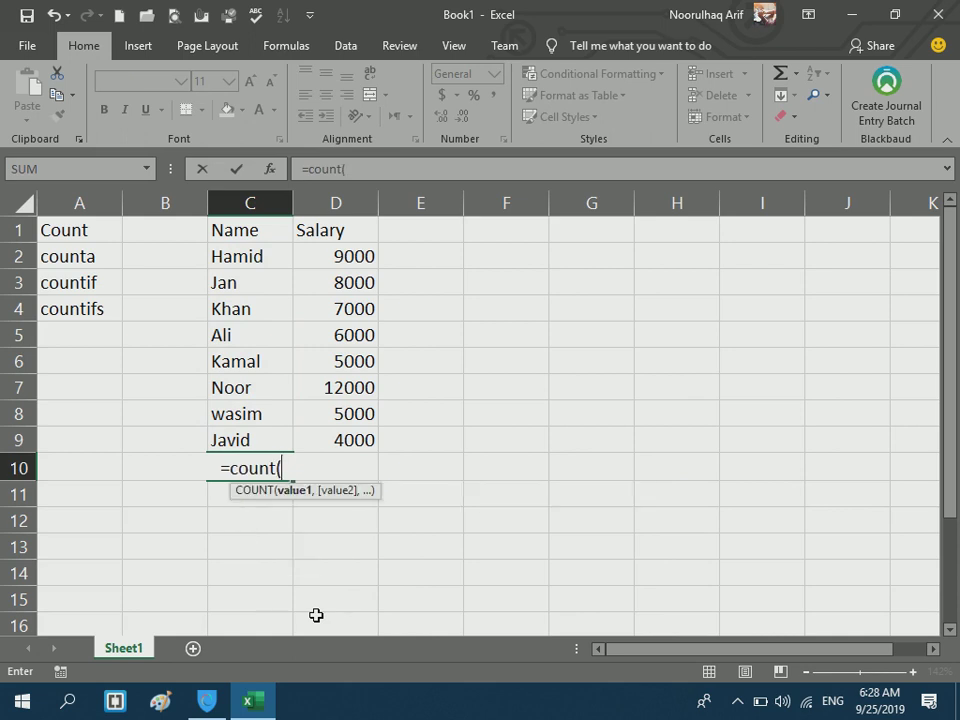
{"action": "left_click_drag", "start_coordinate": [223, 256], "coordinate": [232, 427]}
{"action": "key", "text": "Return"}
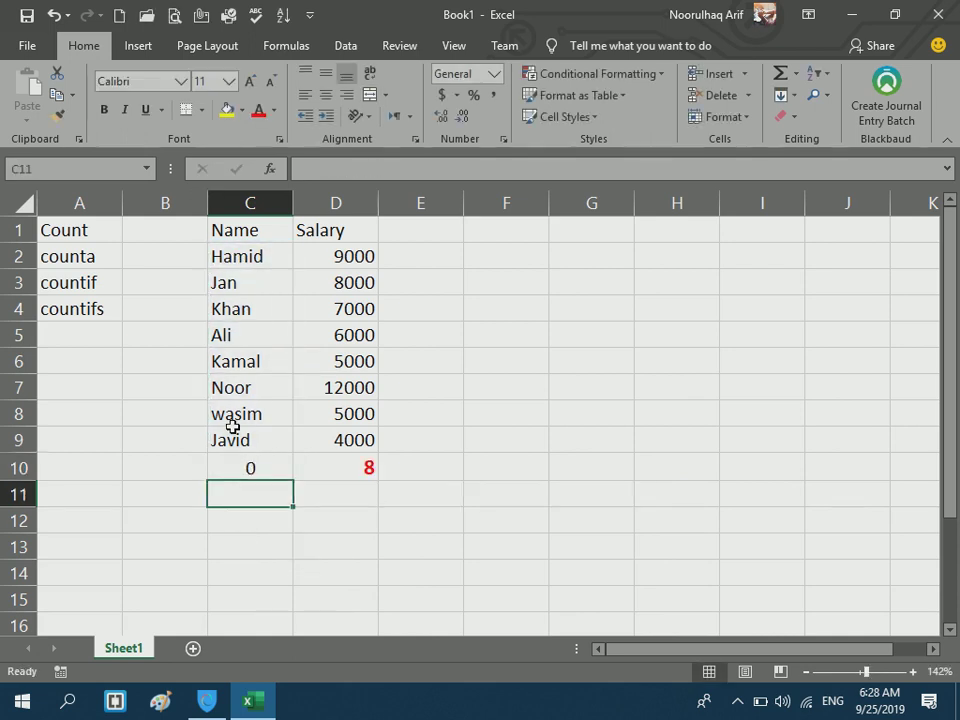
- Delete the COUNT formula from C10 below the name list
{"action": "key", "text": "Up"}
{"action": "key", "text": "Delete"}
{"action": "left_click", "coordinate": [531, 497]}
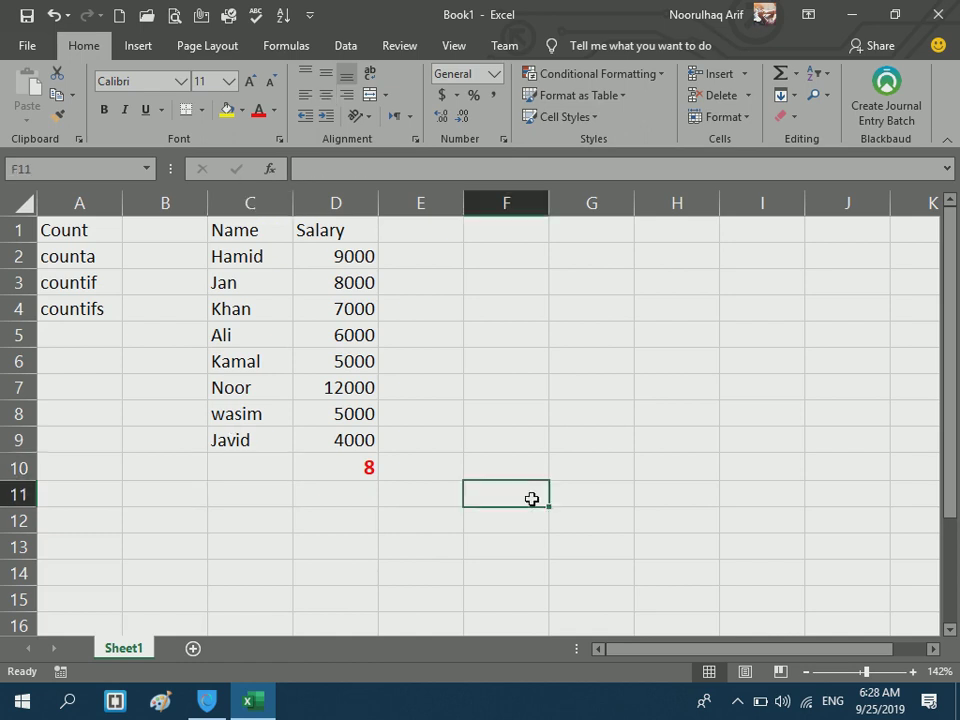
{"action": "left_click_drag", "start_coordinate": [317, 259], "coordinate": [324, 435]}
{"action": "left_click_drag", "start_coordinate": [69, 229], "coordinate": [68, 251]}
{"action": "left_click", "coordinate": [95, 281]}
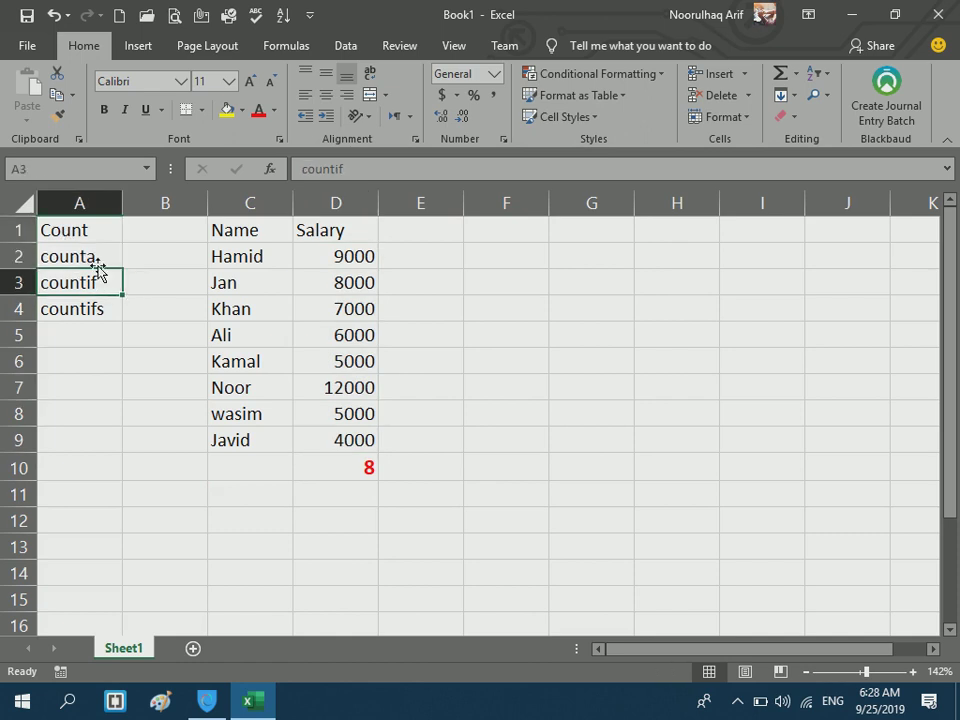
{"action": "left_click", "coordinate": [81, 230]}
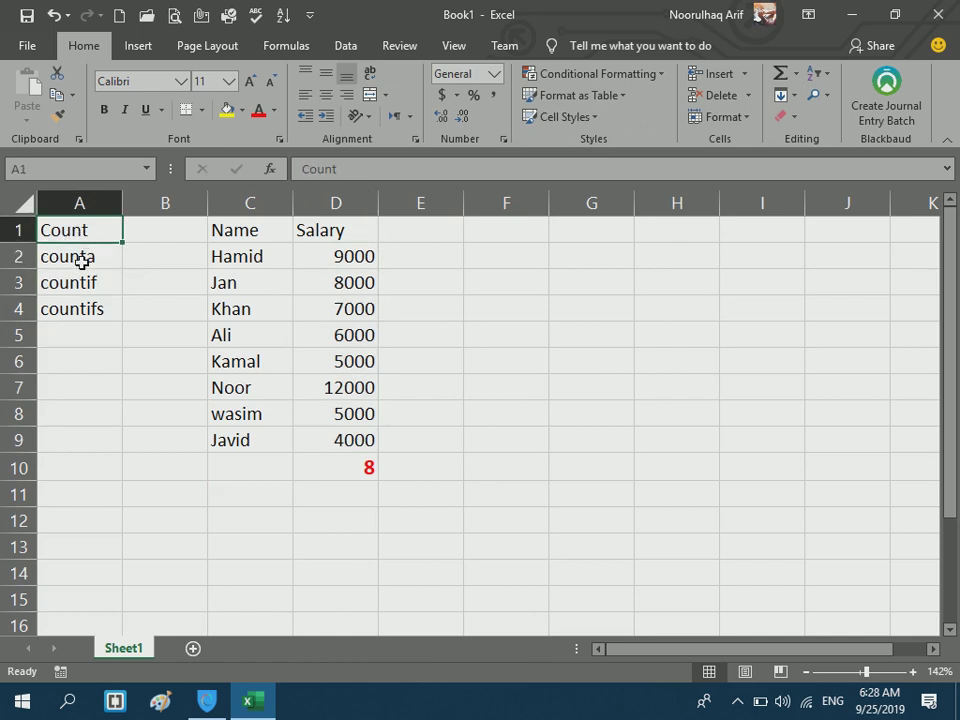
{"action": "left_click", "coordinate": [81, 262]}
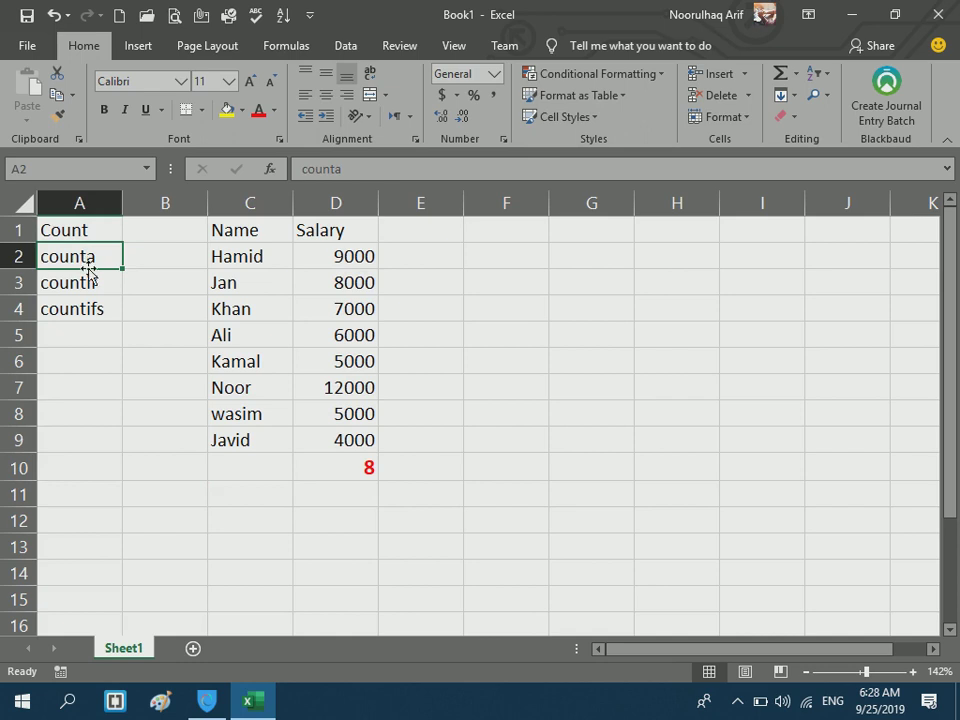
{"action": "left_click", "coordinate": [158, 370]}
{"action": "left_click", "coordinate": [62, 283]}
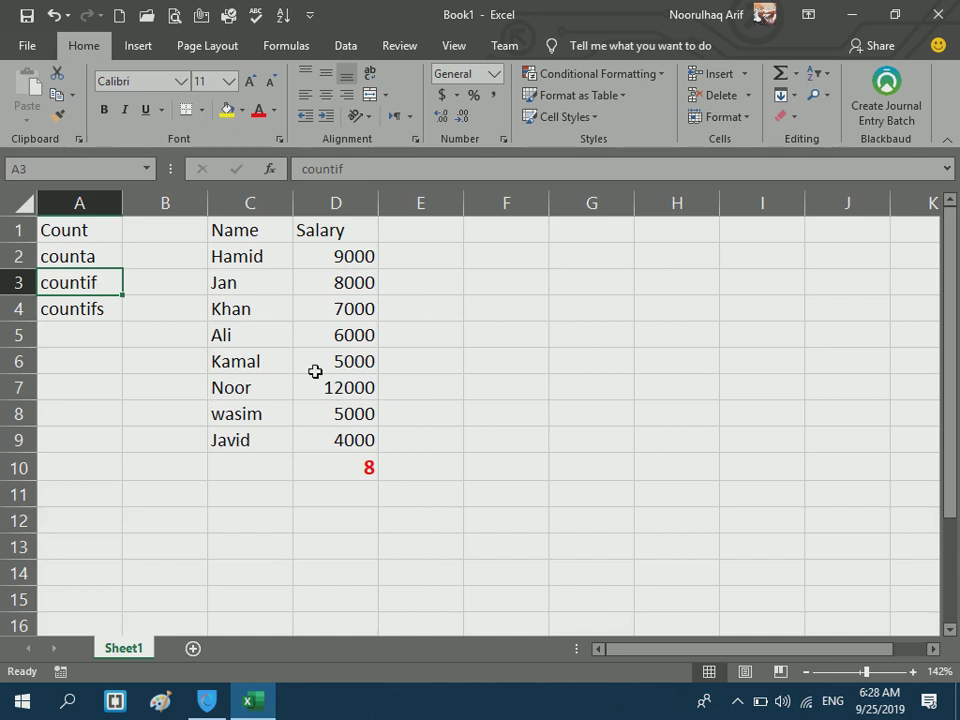
- Enter the day numbers 1 to 13 across row 1, from E1 to Q1
{"action": "left_click", "coordinate": [414, 233]}
{"action": "type", "text": "1"}
{"action": "key", "text": "Tab"}
{"action": "type", "text": "2"}
{"action": "key", "text": "Tab"}
{"action": "type", "text": "3"}
{"action": "key", "text": "Tab"}
{"action": "type", "text": "4"}
{"action": "key", "text": "Tab"}
{"action": "type", "text": "5"}
{"action": "key", "text": "Tab"}
{"action": "type", "text": "6"}
{"action": "key", "text": "Tab"}
{"action": "type", "text": "7"}
{"action": "key", "text": "Tab"}
{"action": "type", "text": "8"}
{"action": "key", "text": "Tab"}
{"action": "type", "text": "9"}
{"action": "key", "text": "Tab"}
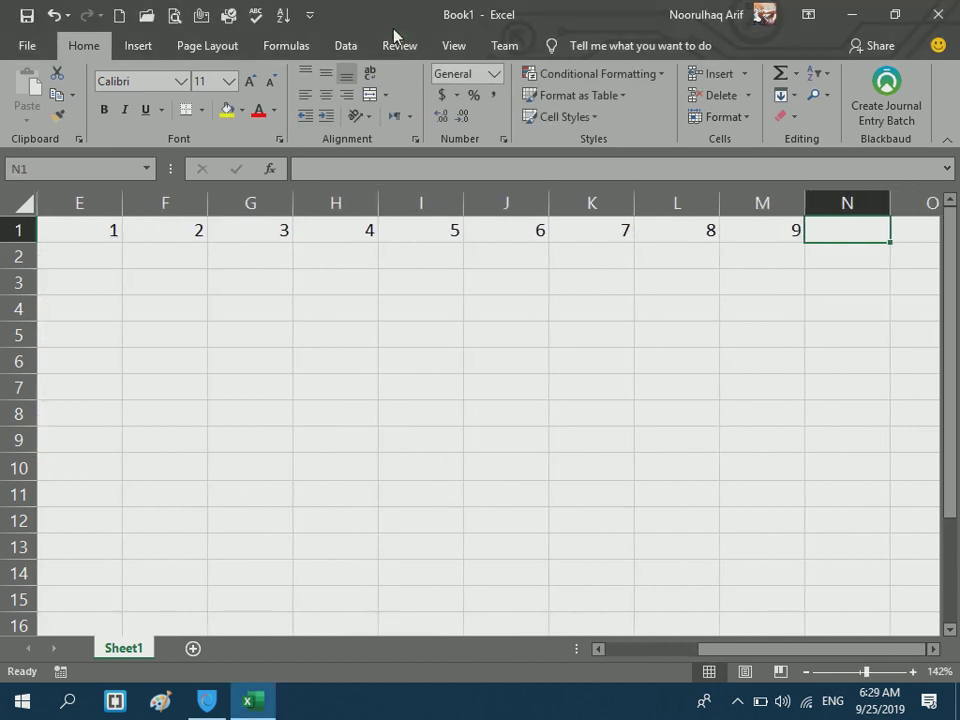
{"action": "type", "text": "10"}
{"action": "key", "text": "Tab"}
{"action": "type", "text": "11"}
{"action": "key", "text": "Tab"}
{"action": "type", "text": "12"}
{"action": "key", "text": "Tab"}
{"action": "type", "text": "12"}
{"action": "key", "text": "Return"}
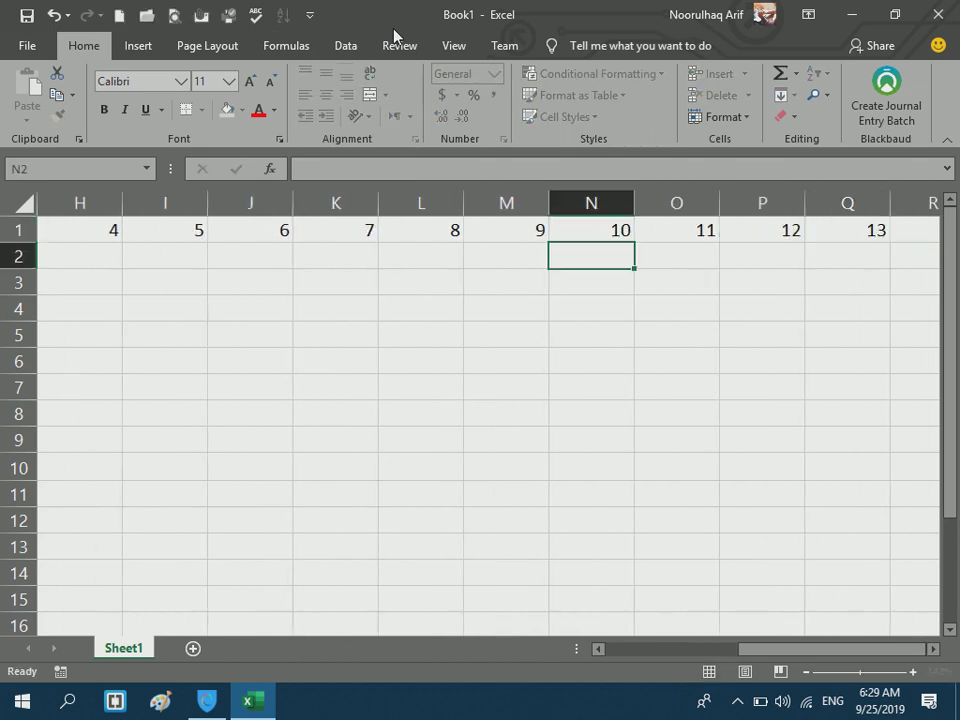
- Set the width of columns E to Q to 3
{"action": "left_click_drag", "start_coordinate": [870, 210], "coordinate": [315, 225]}
{"action": "left_click", "coordinate": [740, 118]}
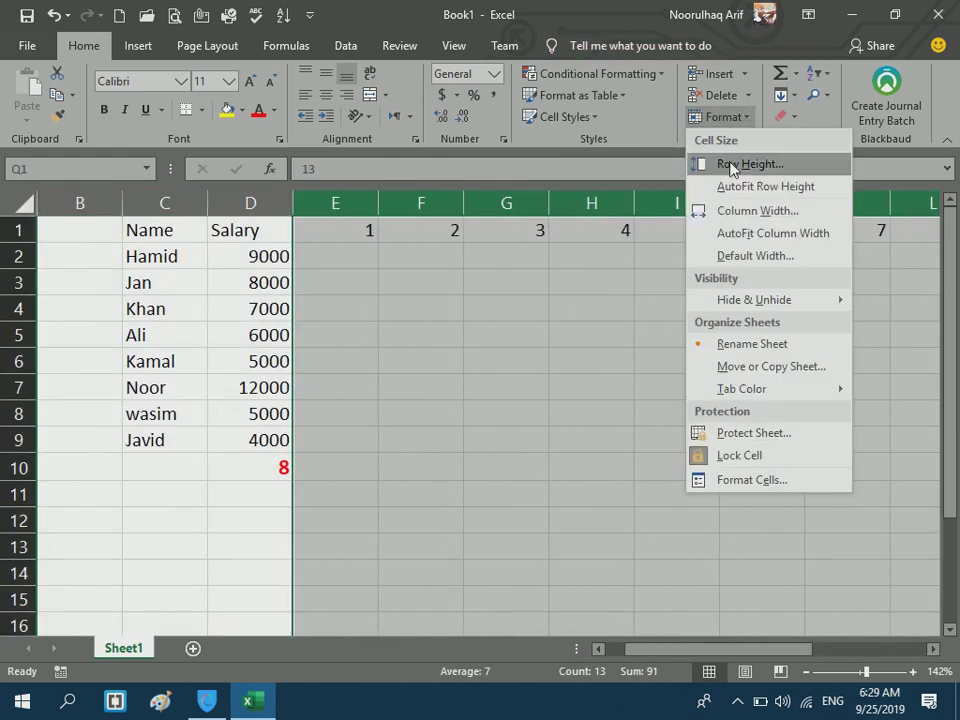
{"action": "left_click", "coordinate": [724, 210]}
{"action": "type", "text": "3"}
{"action": "key", "text": "Return"}
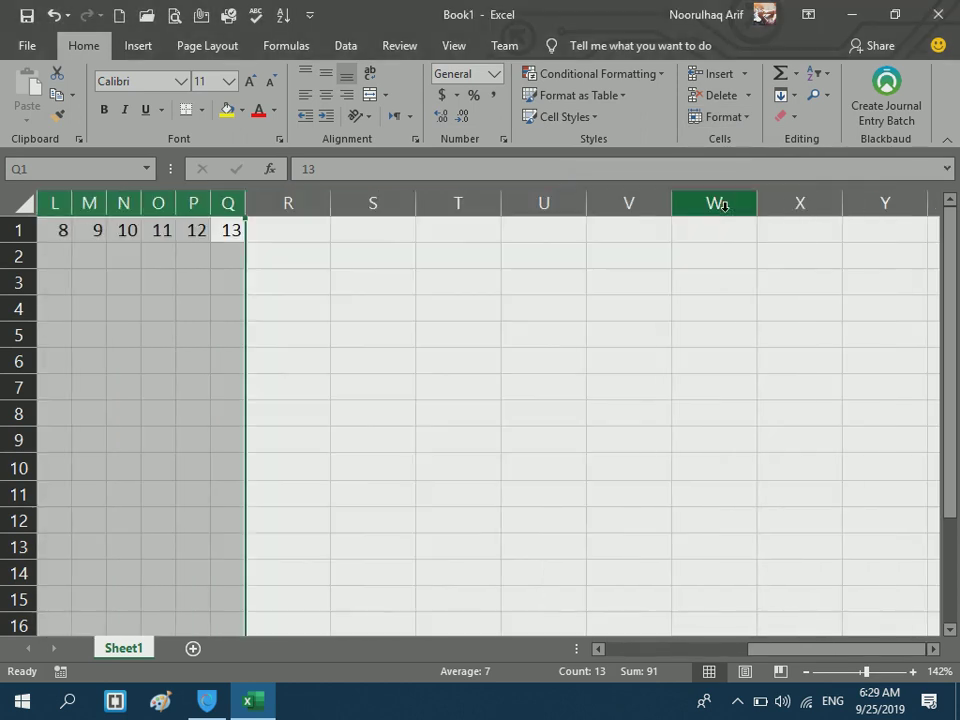
{"action": "left_click_drag", "start_coordinate": [769, 642], "coordinate": [619, 656]}
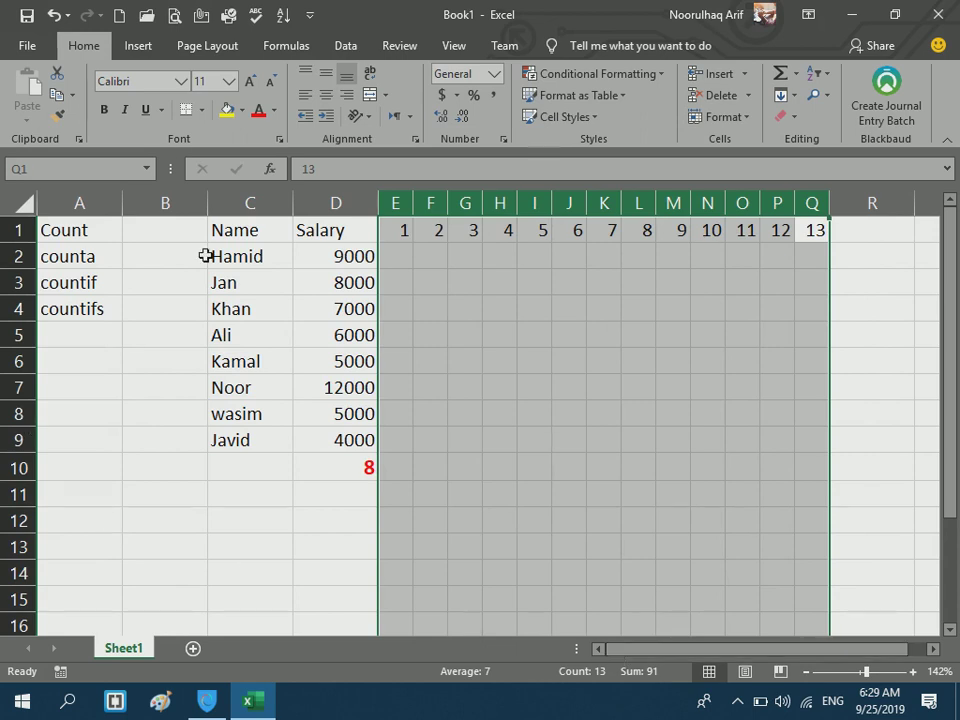
- Delete columns A and B, which hold the list of function names
{"action": "left_click_drag", "start_coordinate": [165, 203], "coordinate": [79, 203]}
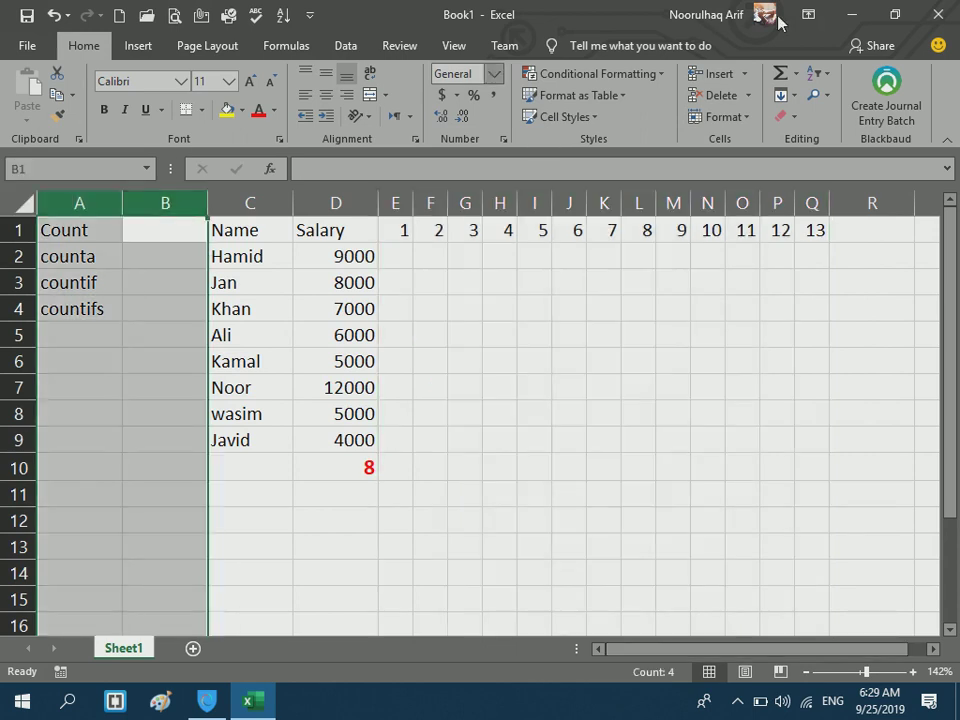
{"action": "left_click", "coordinate": [695, 95]}
{"action": "left_click", "coordinate": [580, 333]}
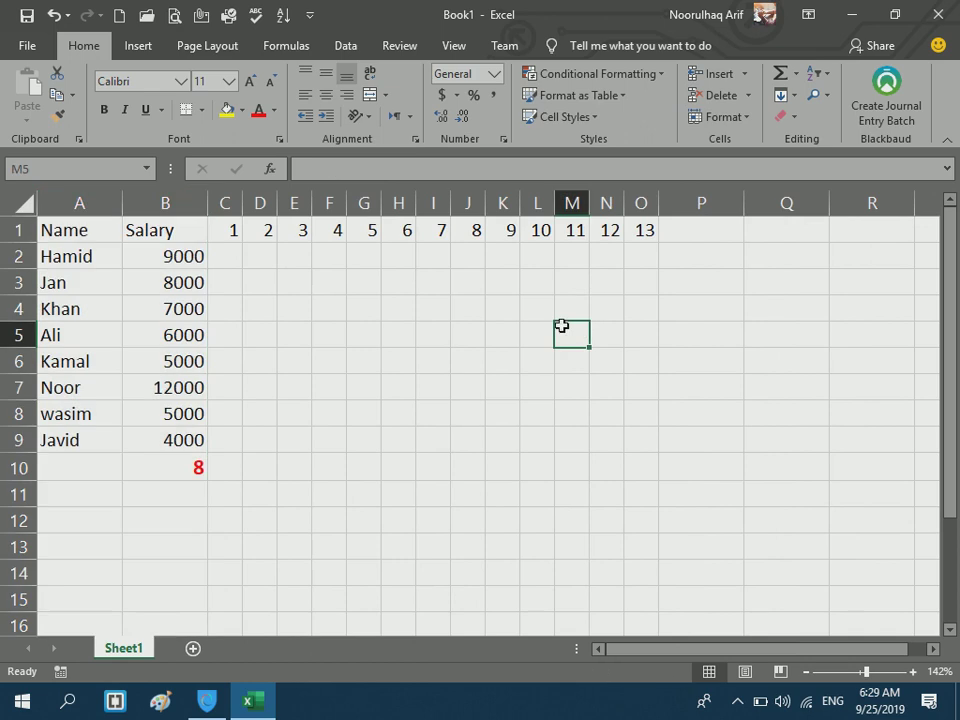
- Apply all borders to A1:O10 and centre the day numbers in C1:O1 horizontally
{"action": "left_click_drag", "start_coordinate": [101, 223], "coordinate": [639, 462]}
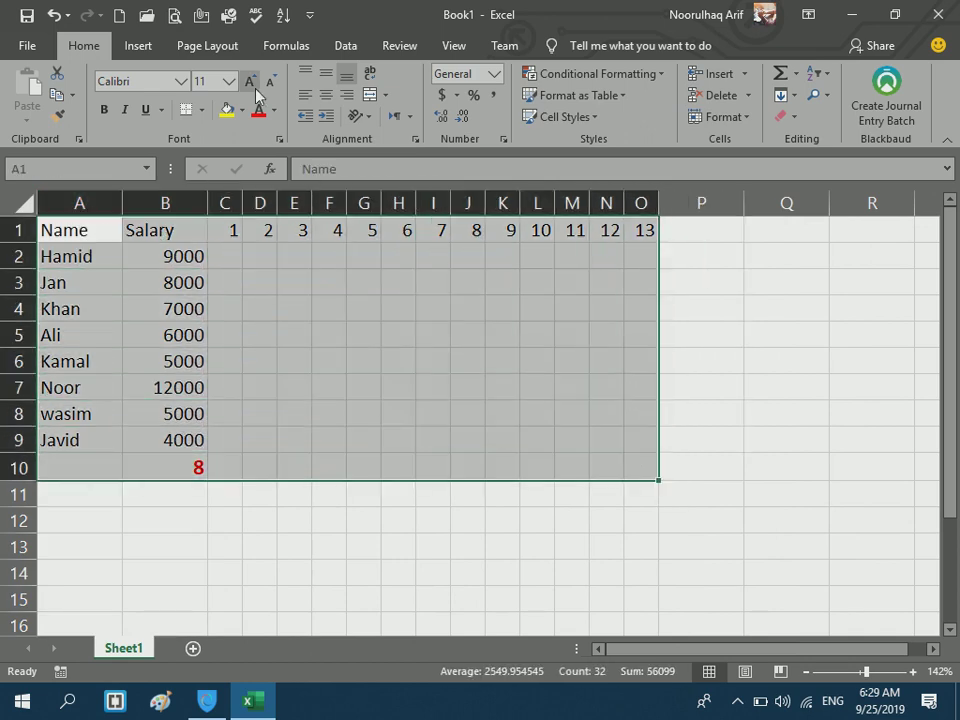
{"action": "left_click", "coordinate": [201, 110]}
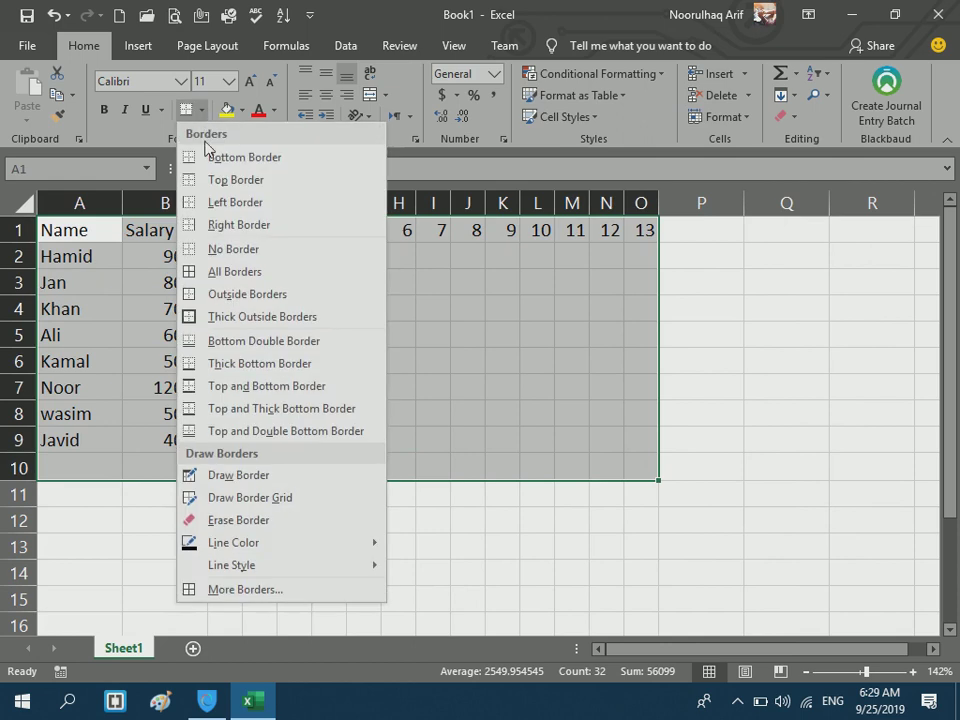
{"action": "left_click", "coordinate": [250, 272]}
{"action": "left_click_drag", "start_coordinate": [636, 222], "coordinate": [238, 230]}
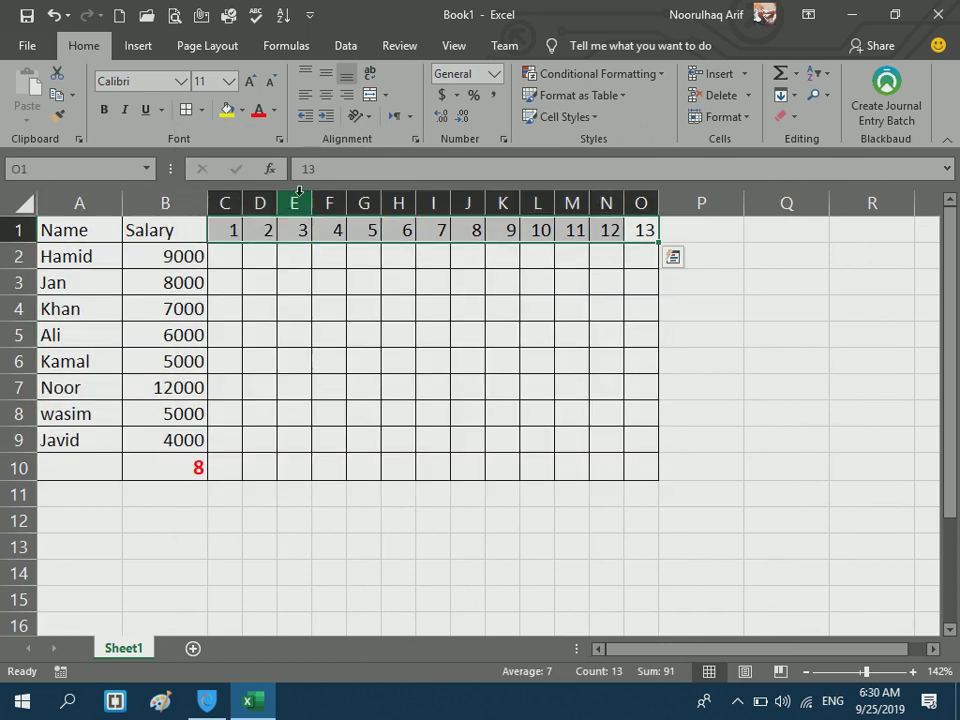
{"action": "left_click", "coordinate": [326, 95]}
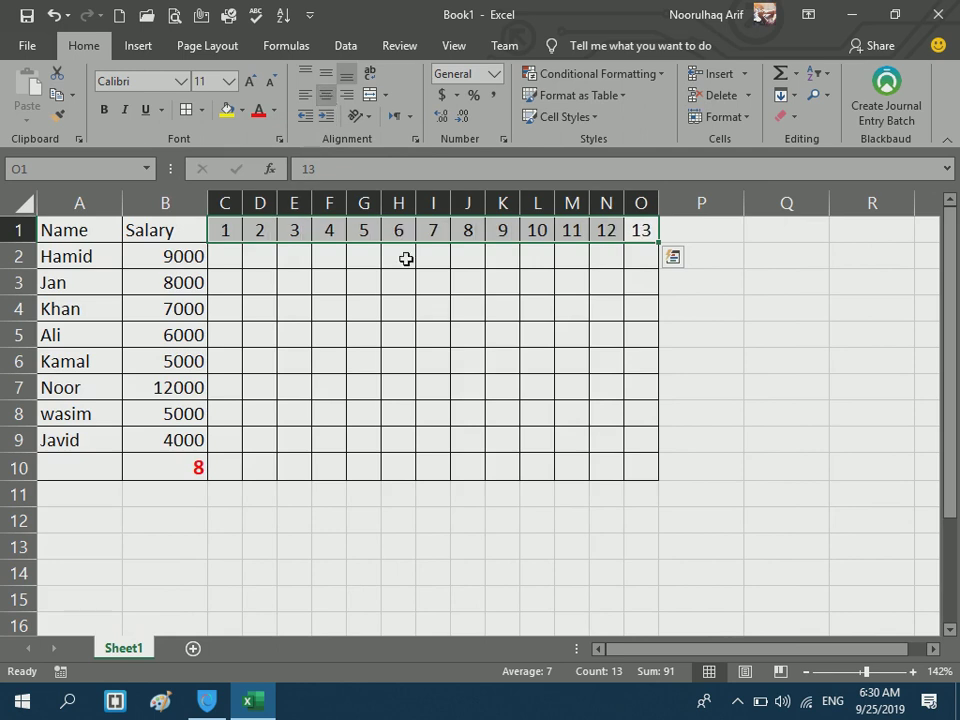
- Add the headers Total Pr in P1 and Total Abs in Q1, and apply all borders to P1:Q10
{"action": "left_click", "coordinate": [679, 230]}
{"action": "type", "text": "T"}
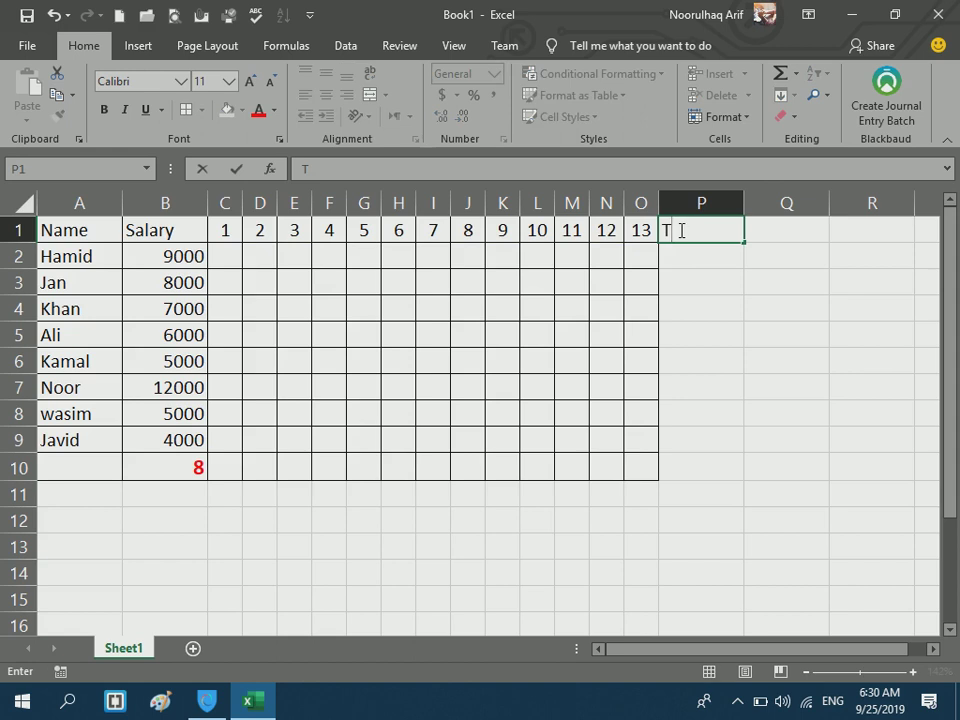
{"action": "type", "text": "otal Pr"}
{"action": "key", "text": "Tab"}
{"action": "type", "text": "Total Abs"}
{"action": "key", "text": "Return"}
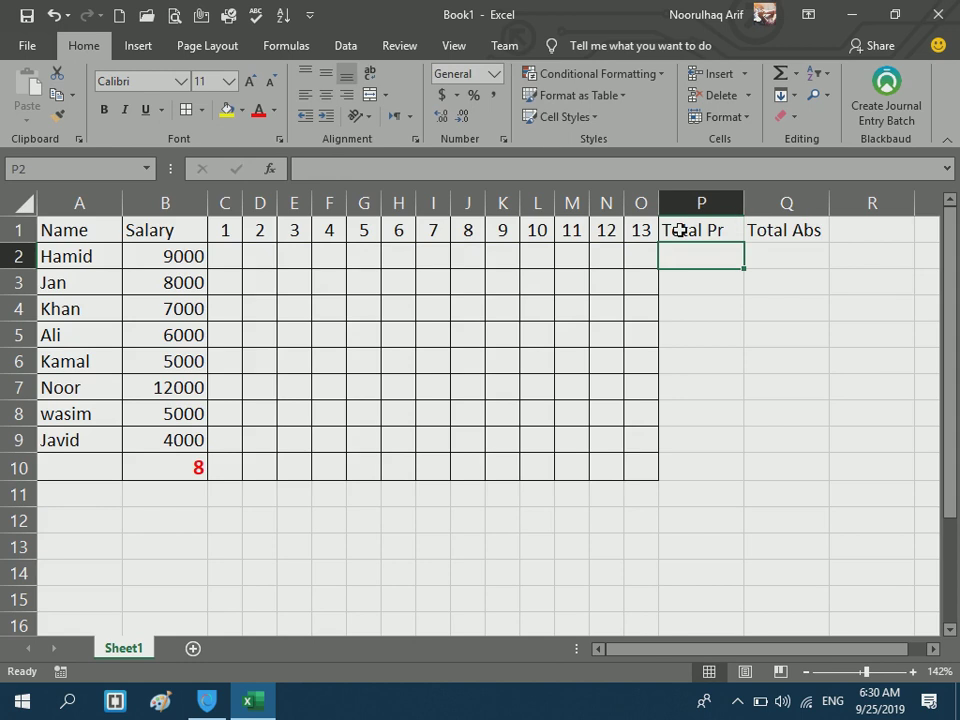
{"action": "left_click_drag", "start_coordinate": [730, 225], "coordinate": [759, 463]}
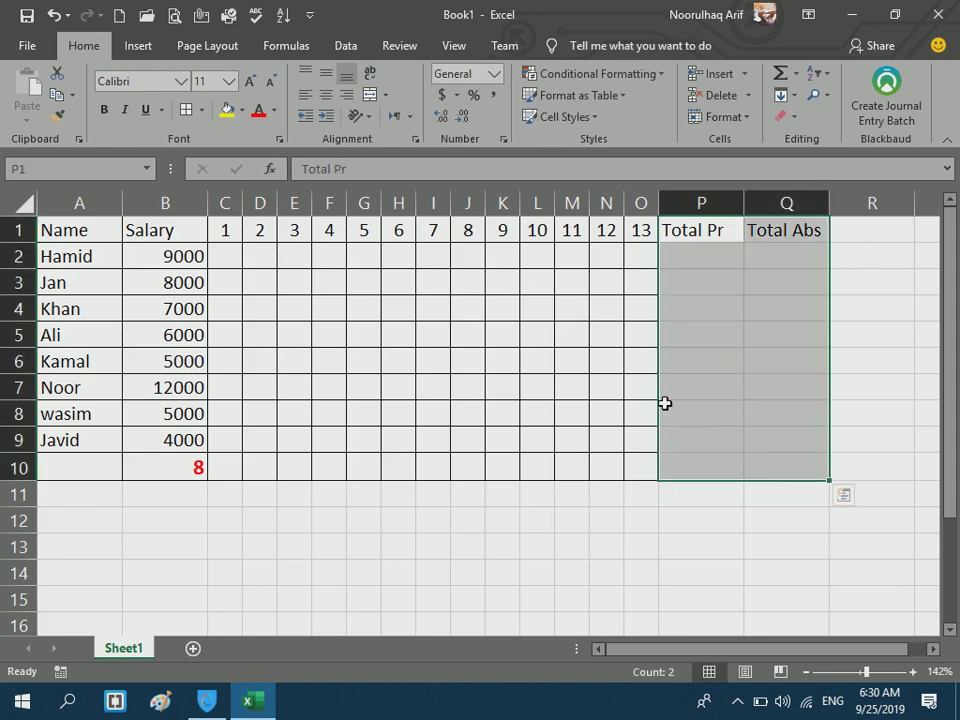
{"action": "left_click", "coordinate": [187, 117]}
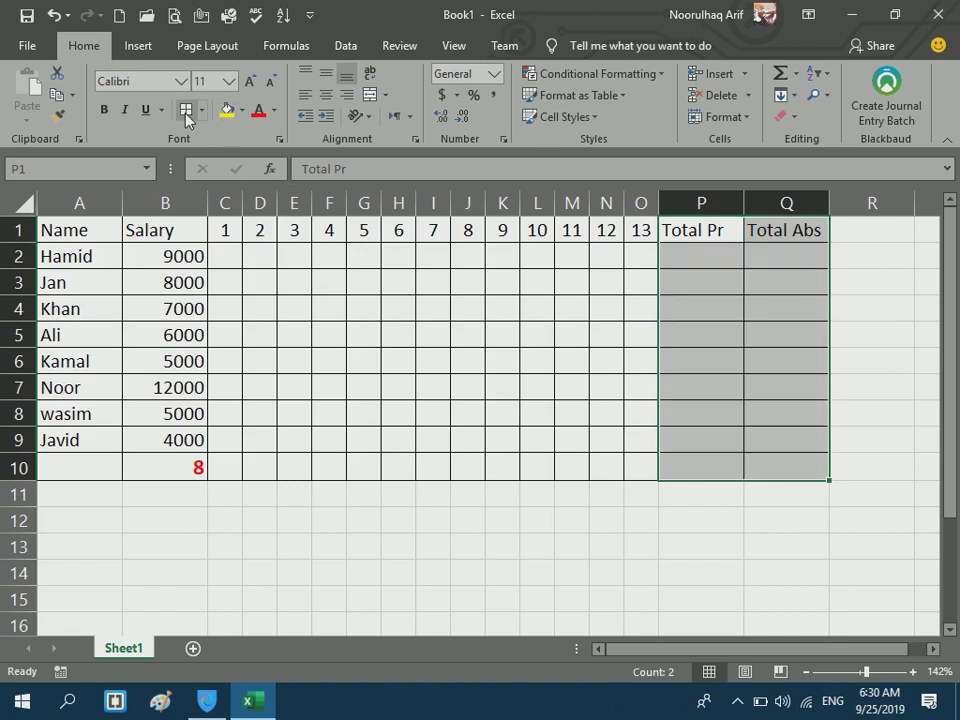
- Centre the Total Pr and Total Abs headers and make them bold at font size 11
{"action": "left_click", "coordinate": [765, 228]}
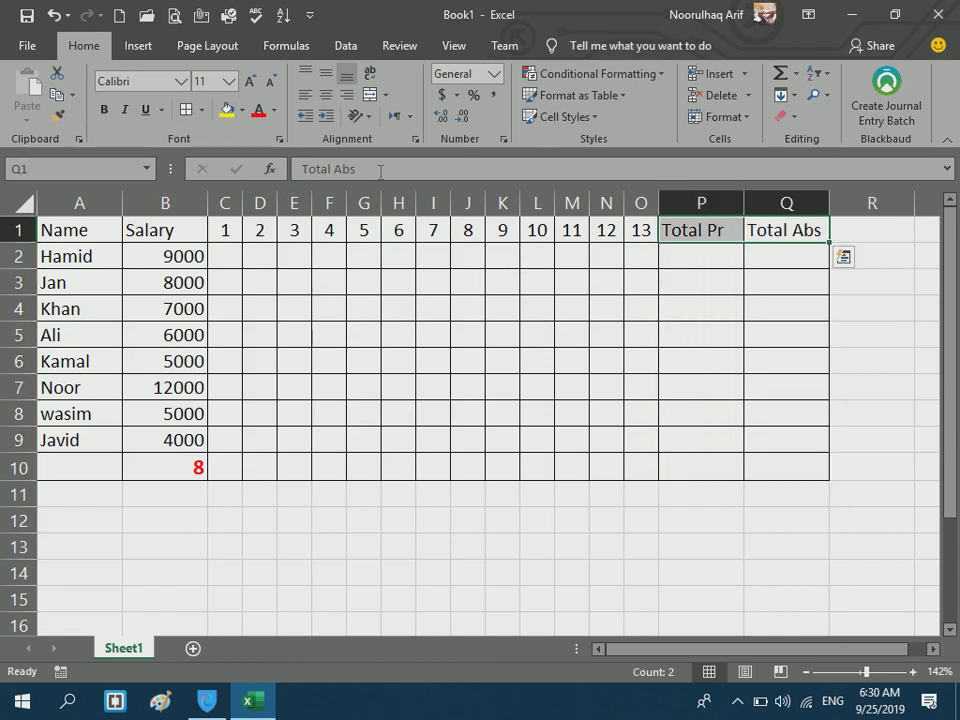
{"action": "left_click", "coordinate": [250, 82]}
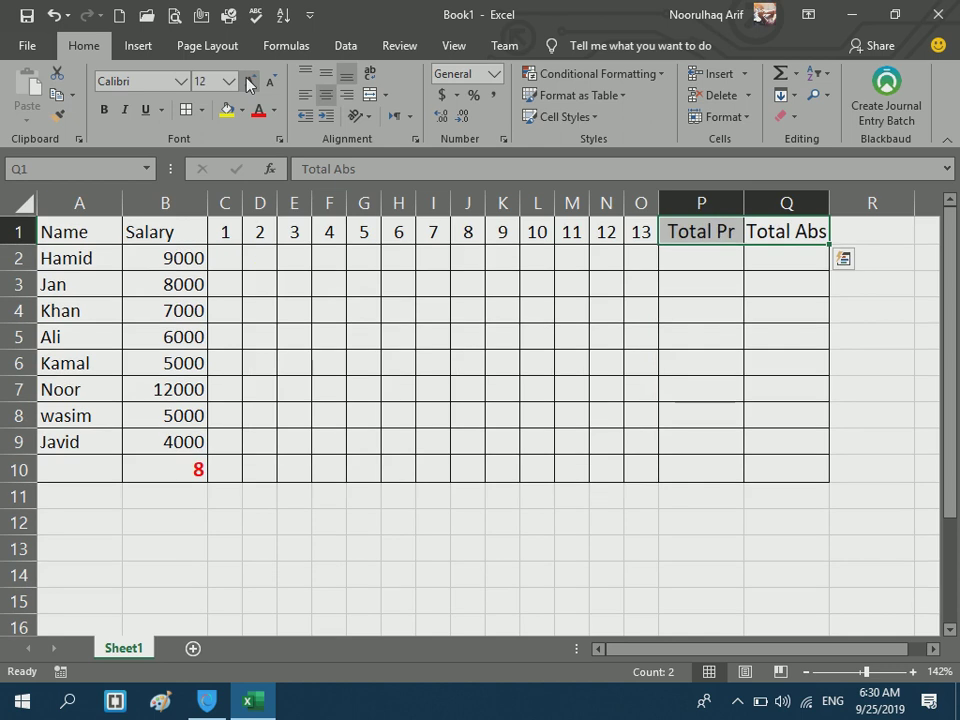
{"action": "left_click", "coordinate": [269, 82]}
{"action": "left_click", "coordinate": [104, 109]}
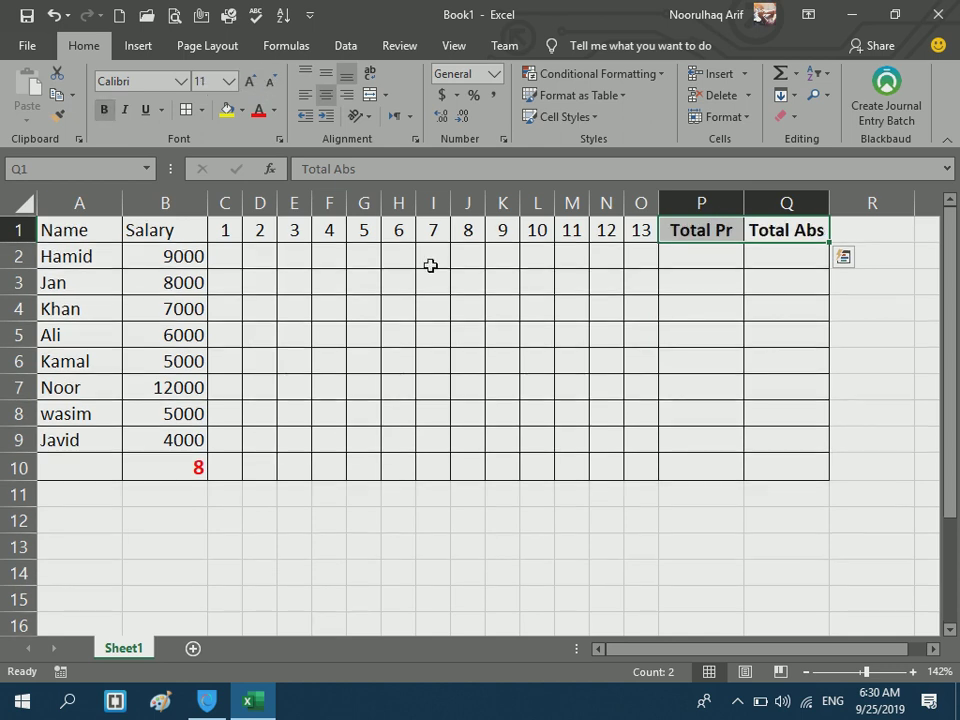
{"action": "left_click", "coordinate": [606, 360]}
- Count the first person's present days in P2 with the formula =COUNTIF(C2:O2,"p")
{"action": "left_click", "coordinate": [701, 249]}
{"action": "type", "text": "="}
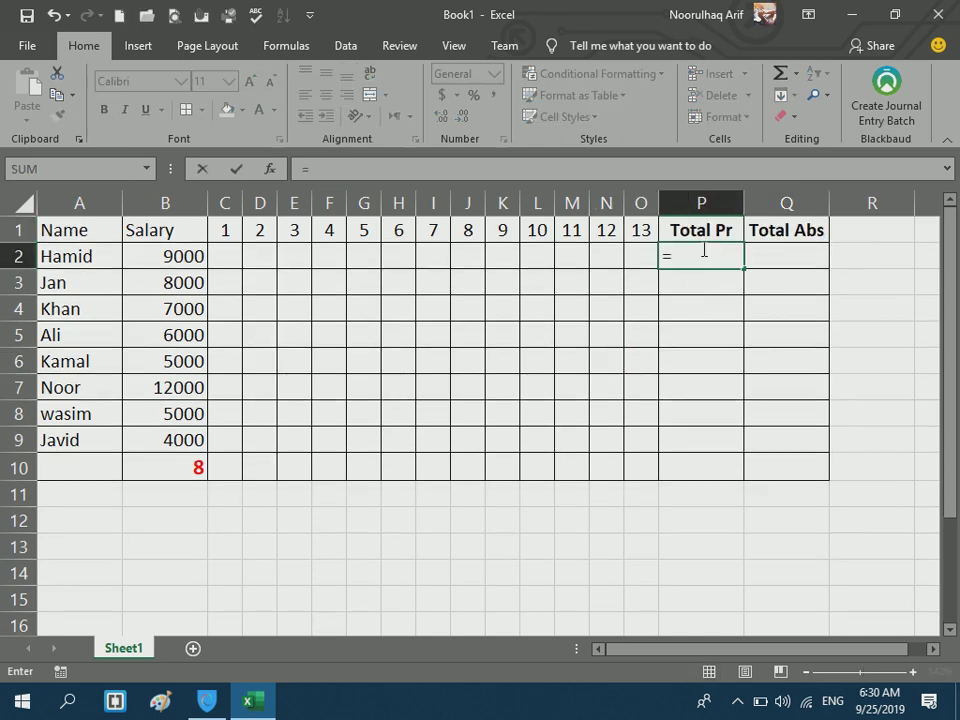
{"action": "type", "text": "countif"}
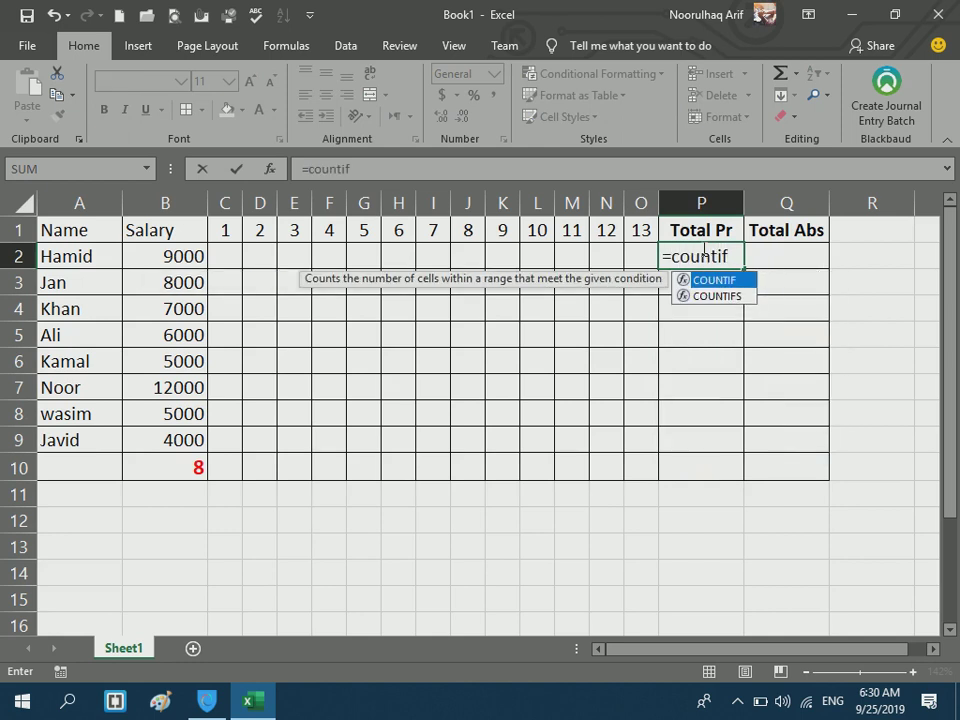
{"action": "type", "text": "("}
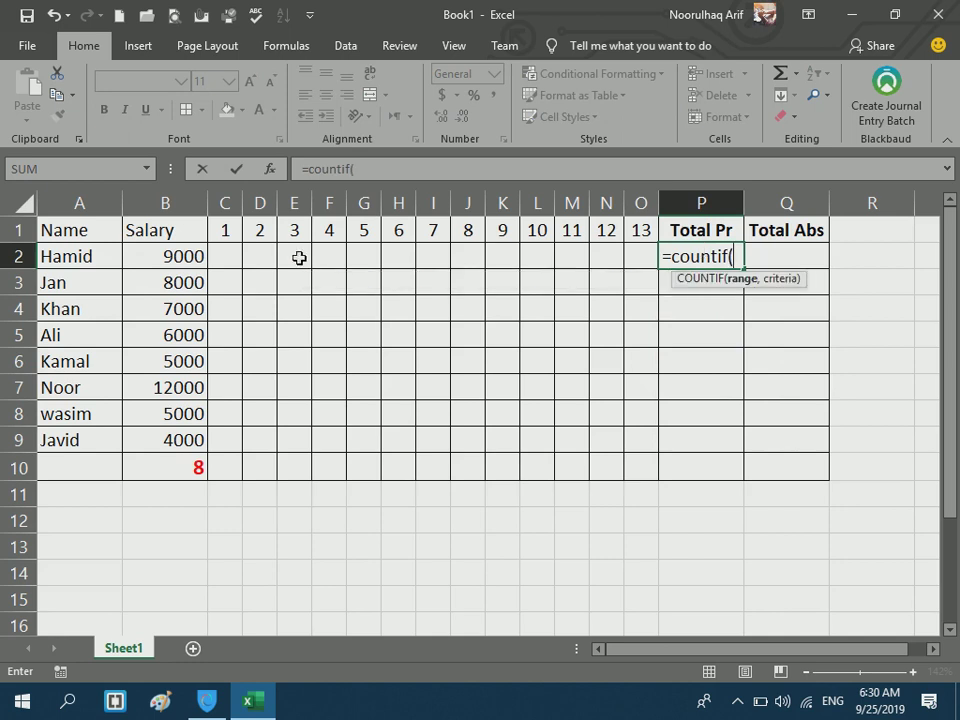
{"action": "left_click", "coordinate": [246, 255]}
{"action": "left_click_drag", "start_coordinate": [237, 255], "coordinate": [630, 247]}
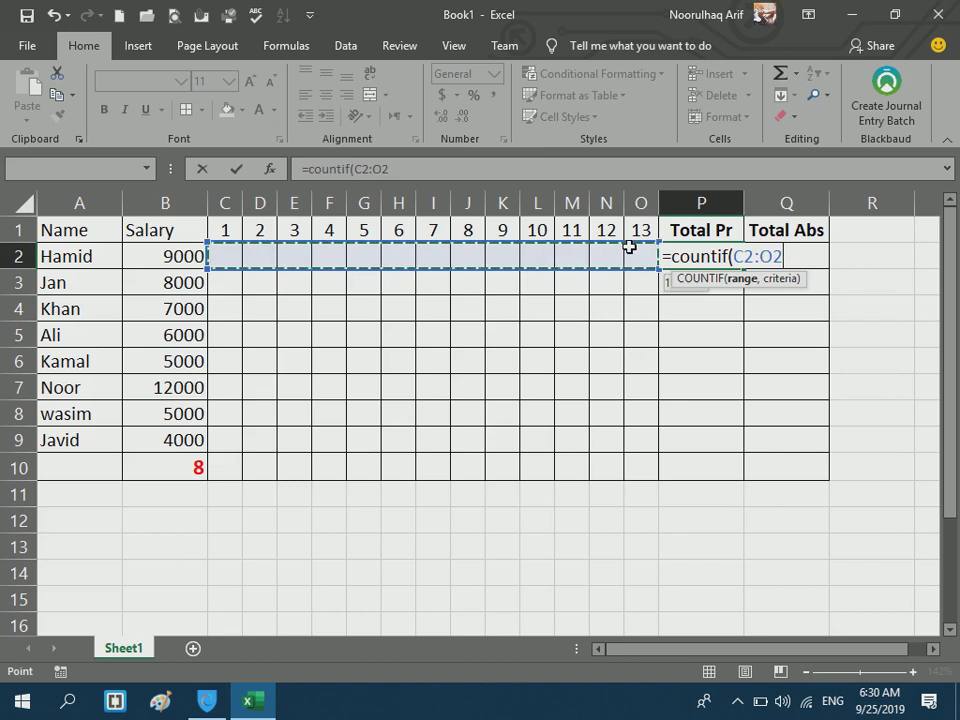
{"action": "type", "text": ",\"p"}
{"action": "type", "text": ")"}
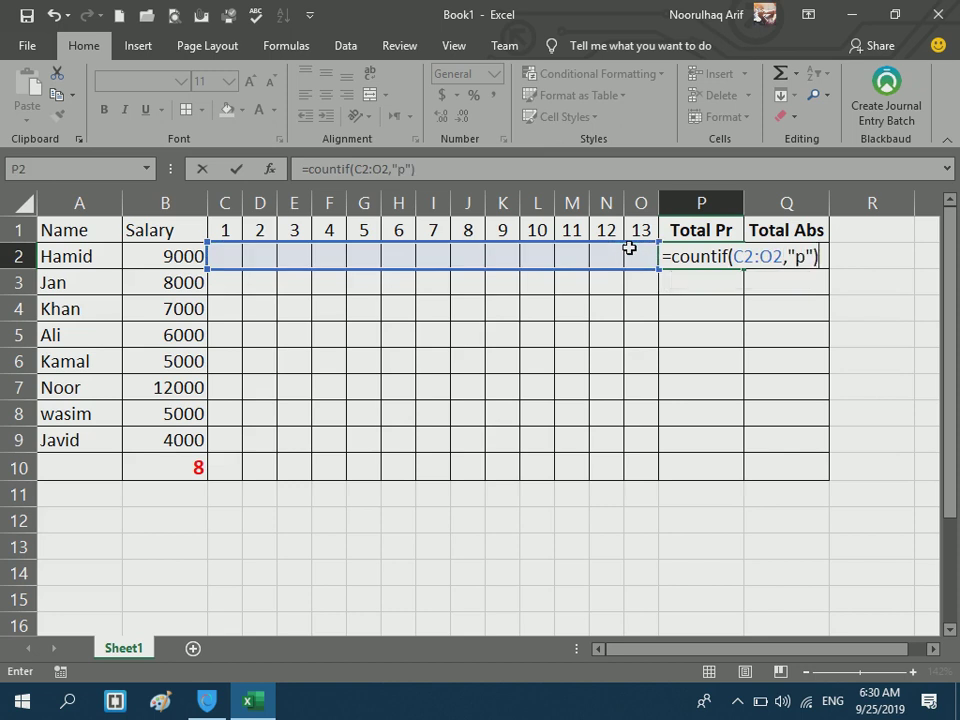
{"action": "key", "text": "Return"}
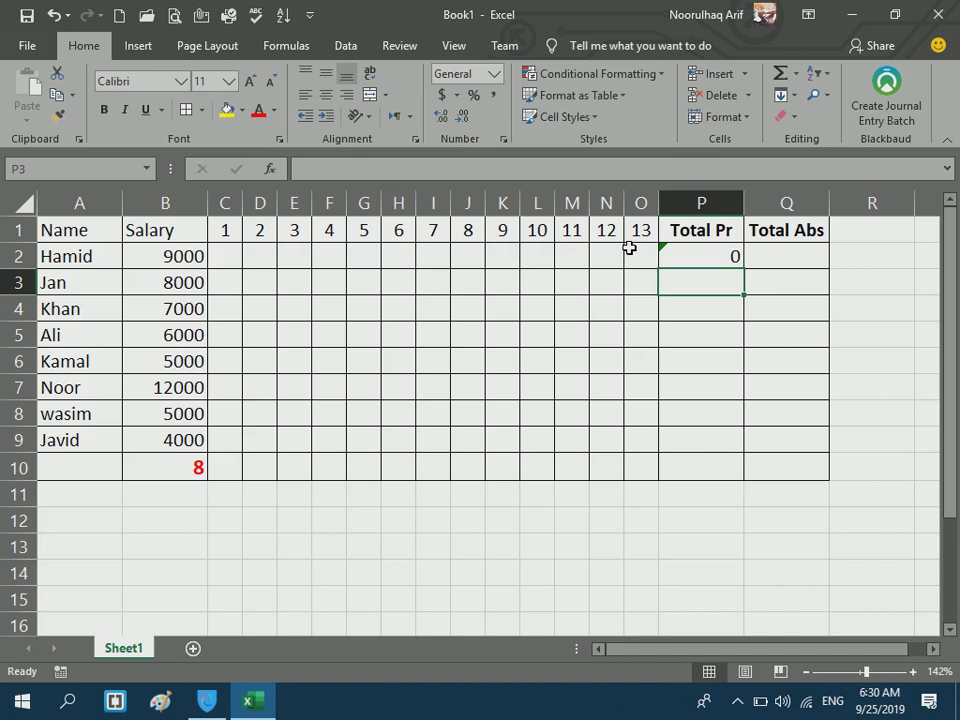
- Change the criterion in the P2 COUNTIF formula to a capital "P"
{"action": "left_click", "coordinate": [714, 258]}
{"action": "double_click", "coordinate": [714, 258]}
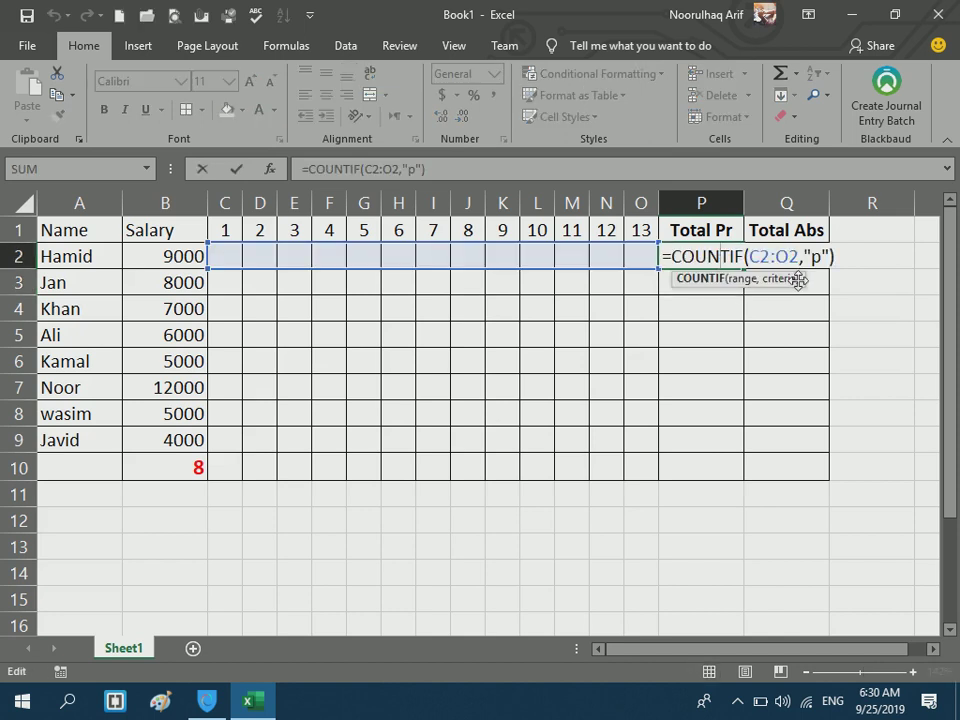
{"action": "left_click", "coordinate": [831, 257]}
{"action": "left_click", "coordinate": [822, 256]}
{"action": "key", "text": "BackSpace"}
{"action": "type", "text": "P"}
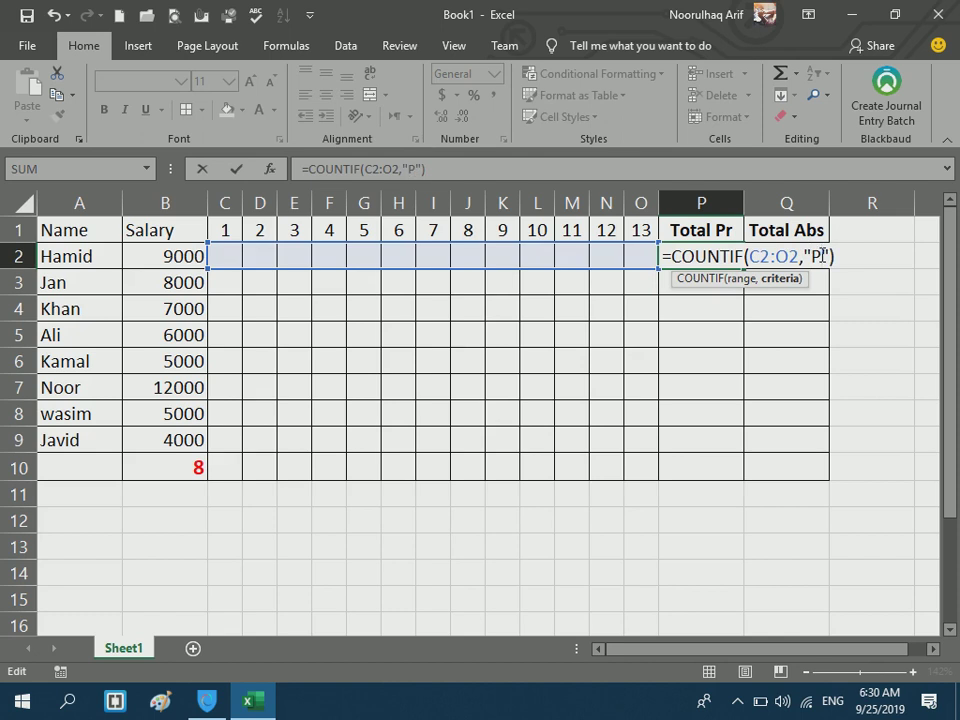
{"action": "key", "text": "Return"}
- Fill the COUNTIF formula from P2 down to P10
{"action": "left_click", "coordinate": [735, 256]}
{"action": "left_click_drag", "start_coordinate": [743, 269], "coordinate": [688, 469]}
{"action": "left_click", "coordinate": [770, 432]}
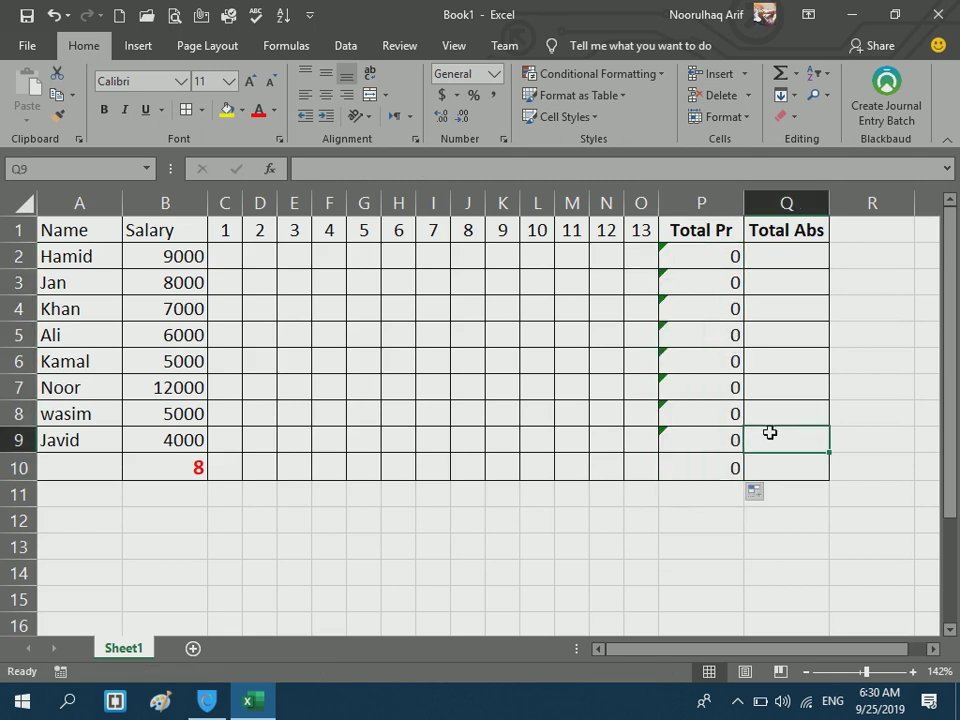
- Update the P2 formula to include the adjacent cells, giving =COUNTIF(B2:O2,"P"), and fill it down to P10
{"action": "left_click", "coordinate": [679, 257]}
{"action": "left_click", "coordinate": [644, 264]}
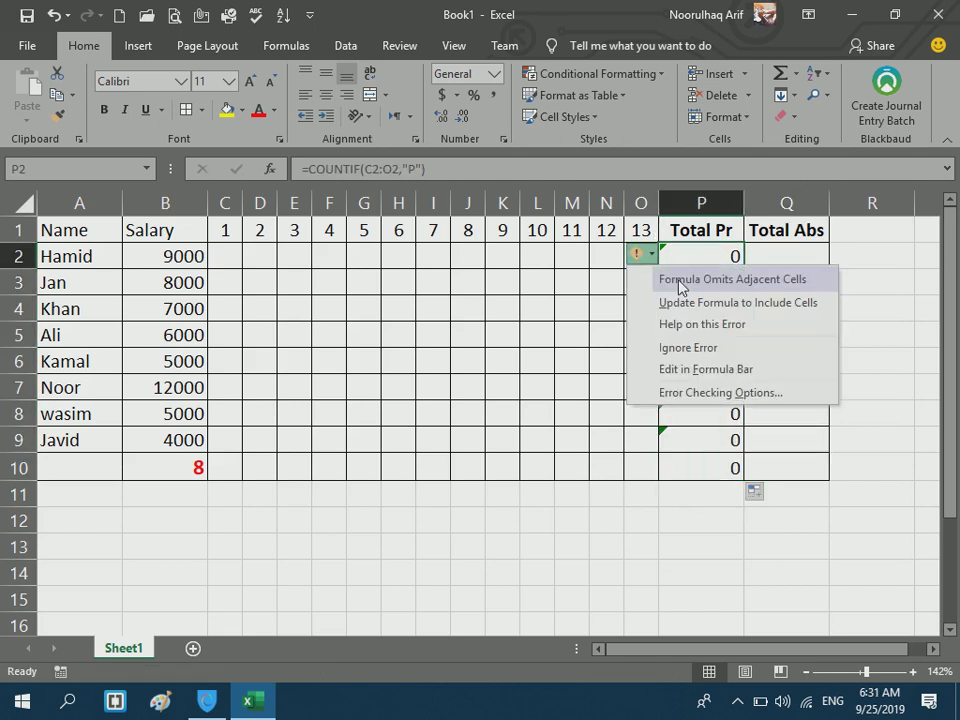
{"action": "left_click", "coordinate": [802, 308]}
{"action": "left_click_drag", "start_coordinate": [748, 268], "coordinate": [726, 467]}
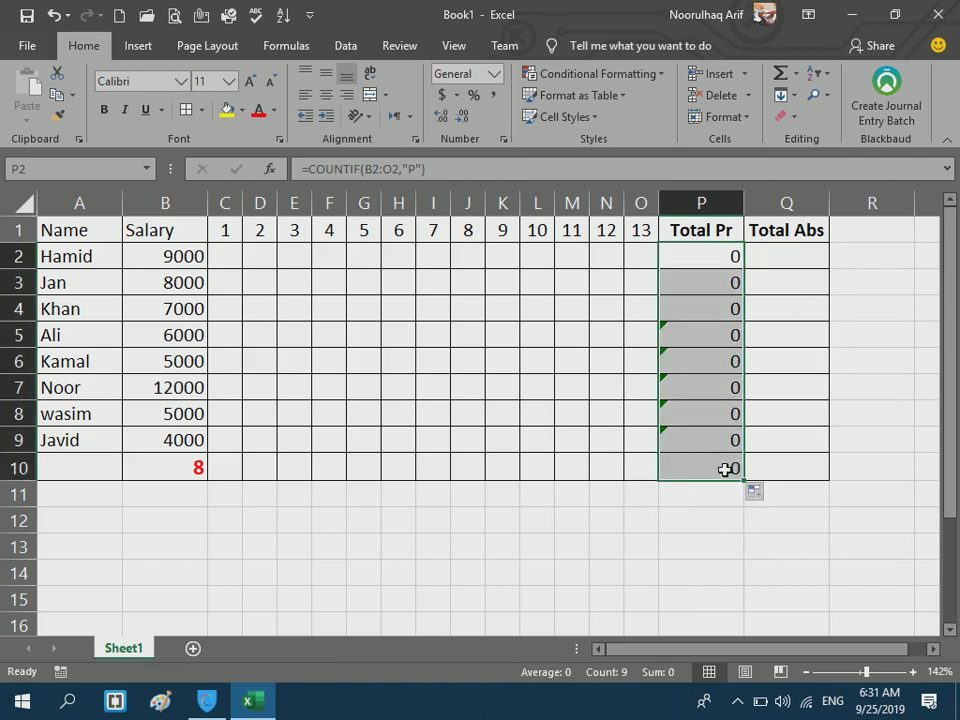
{"action": "left_click", "coordinate": [779, 427]}
- Count the first person's absent days in Q2 with the formula =COUNTIF(C2:O2,"A")
{"action": "left_click", "coordinate": [766, 259]}
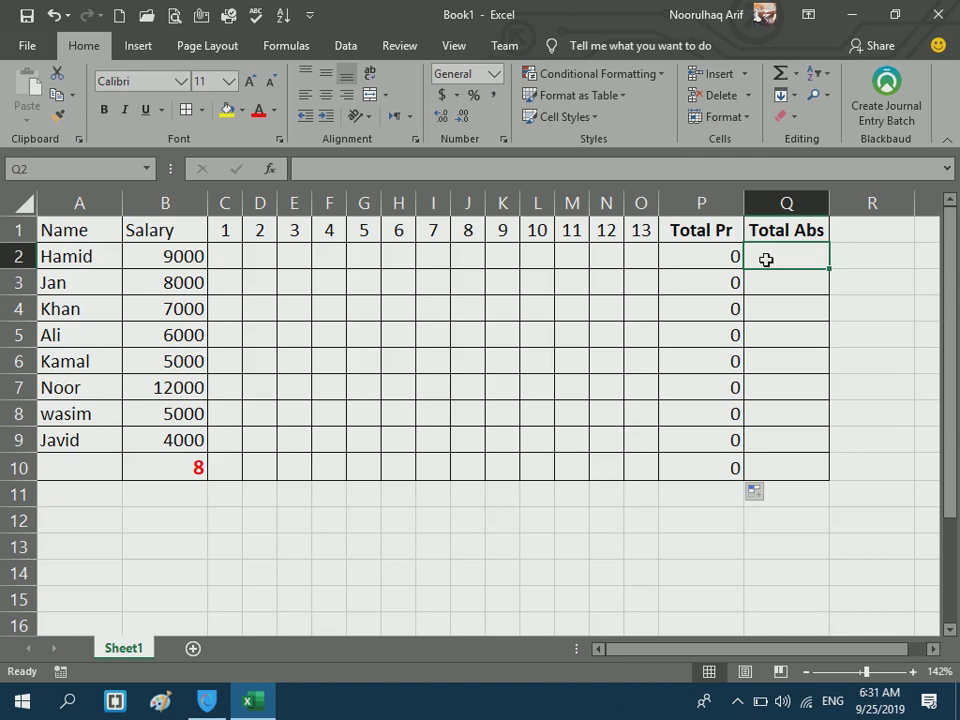
{"action": "type", "text": "=COUNTIF"}
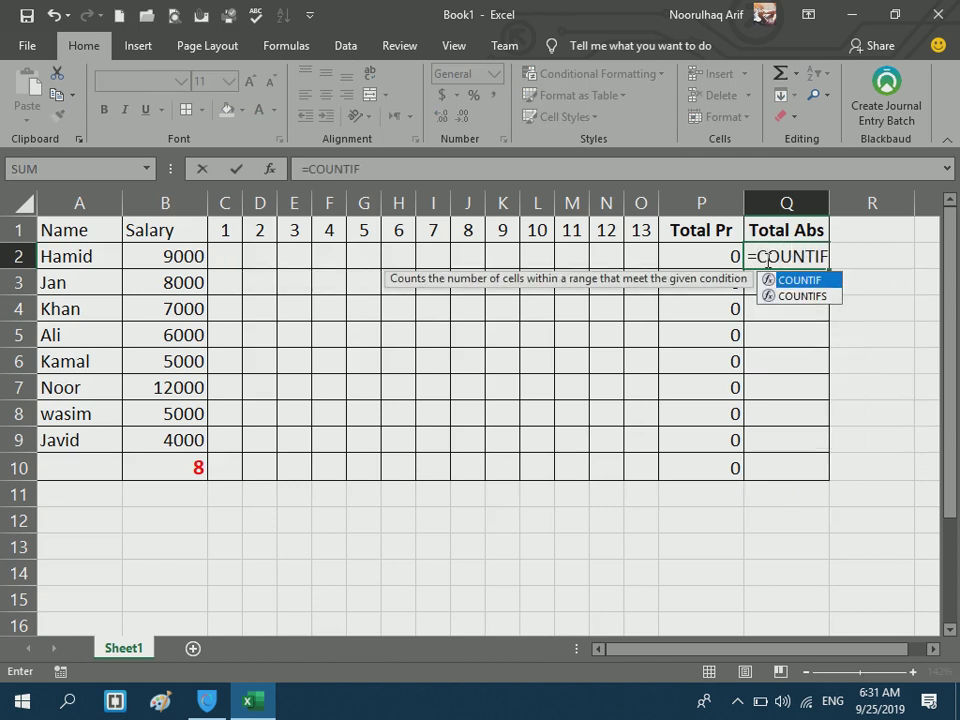
{"action": "type", "text": "("}
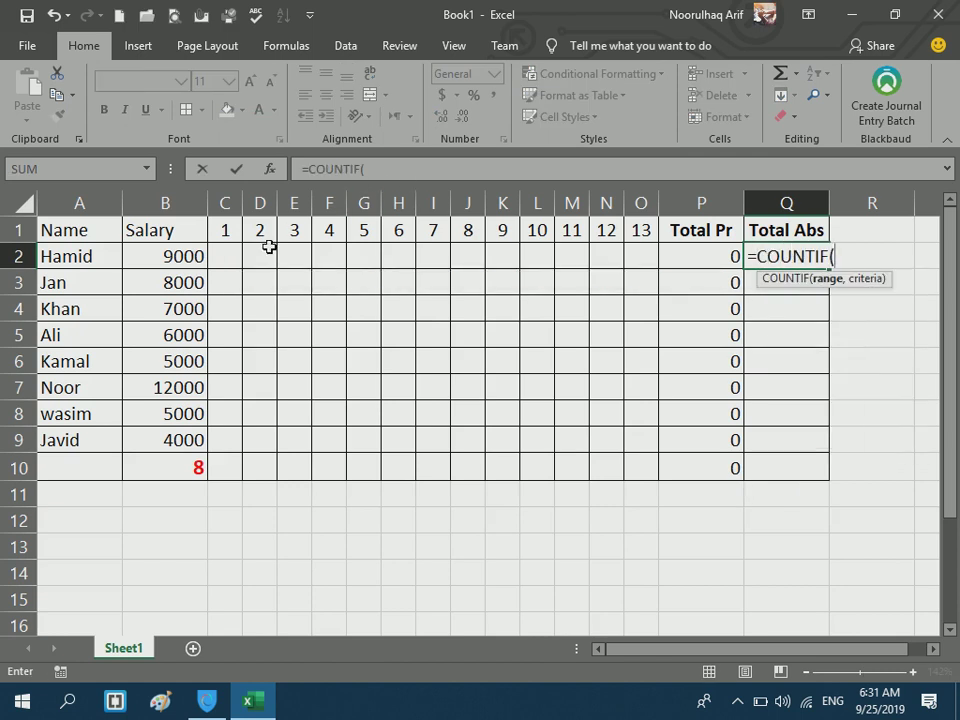
{"action": "left_click_drag", "start_coordinate": [229, 256], "coordinate": [639, 259]}
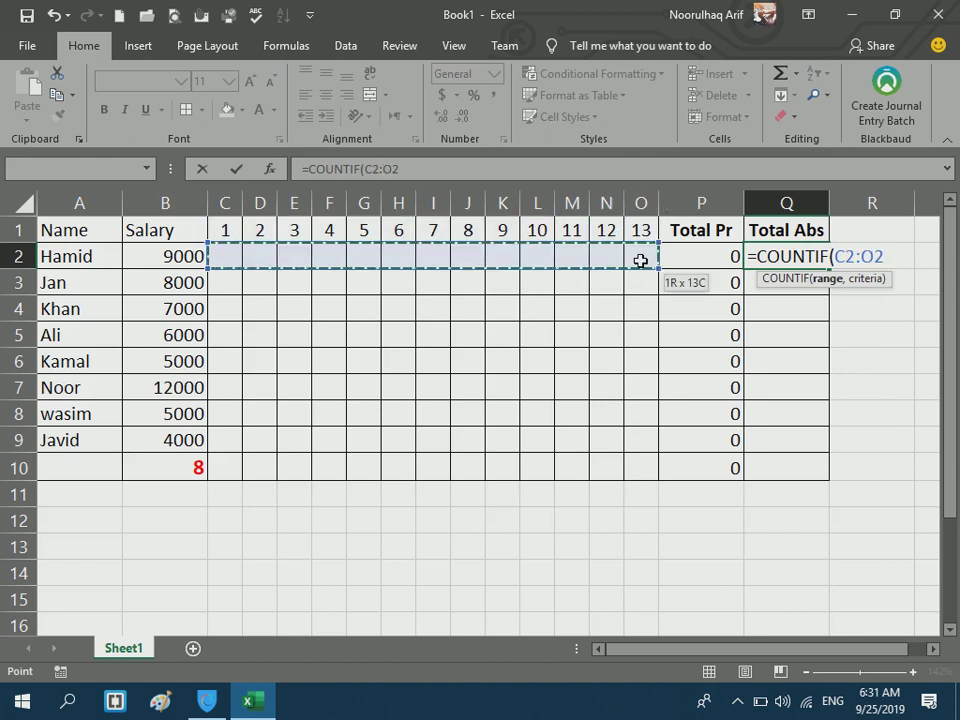
{"action": "type", "text": ",\"A"}
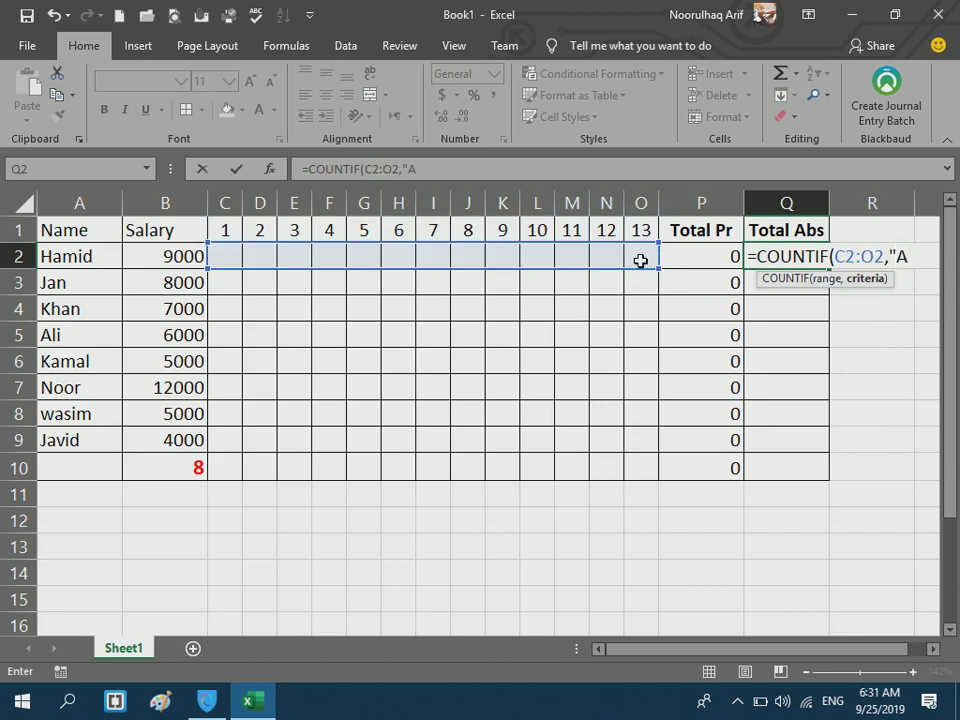
{"action": "type", "text": "\")"}
{"action": "key", "text": "Return"}
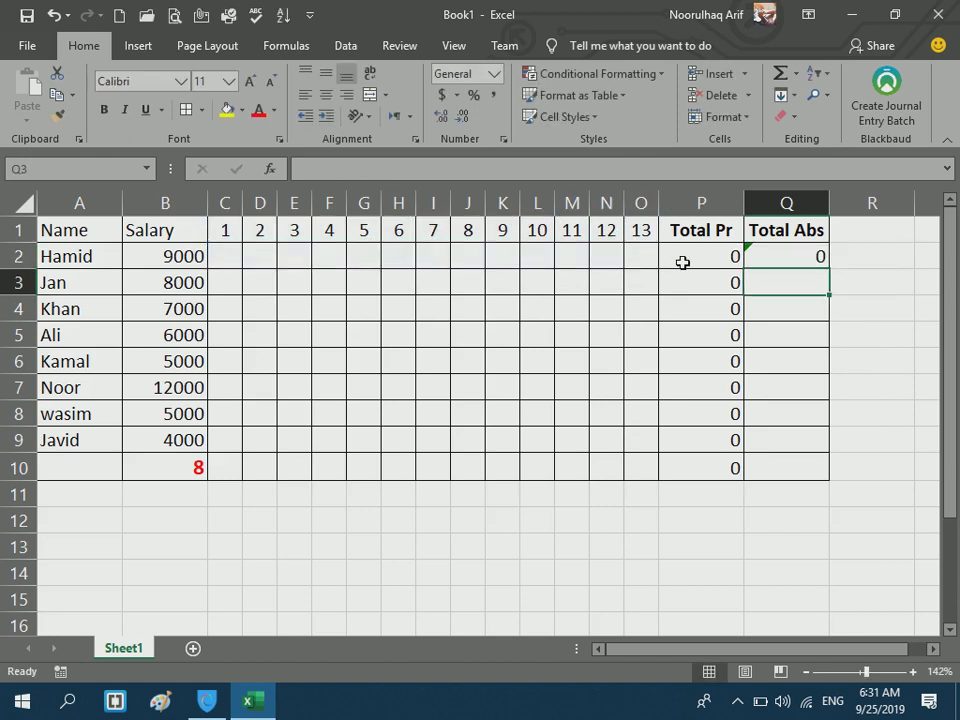
- Update the Q2 formula to include the adjacent cells, giving =COUNTIF(B2:O2,"A"), and fill it down to Q10
{"action": "left_click", "coordinate": [791, 259]}
{"action": "left_click", "coordinate": [733, 255]}
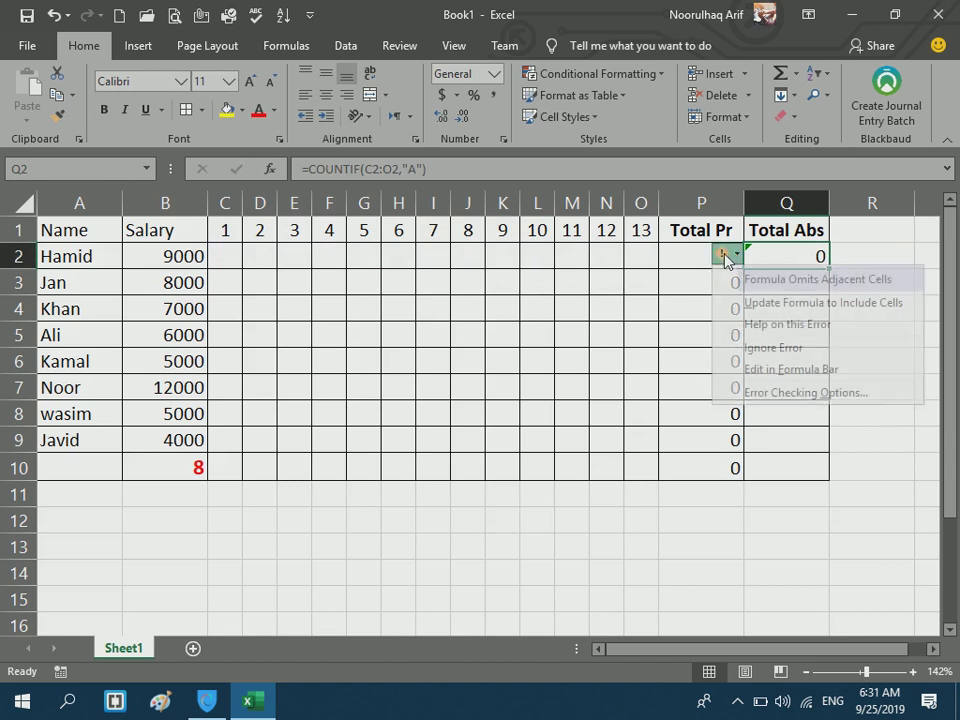
{"action": "left_click", "coordinate": [746, 302]}
{"action": "left_click_drag", "start_coordinate": [828, 269], "coordinate": [827, 484]}
{"action": "left_click", "coordinate": [617, 421]}
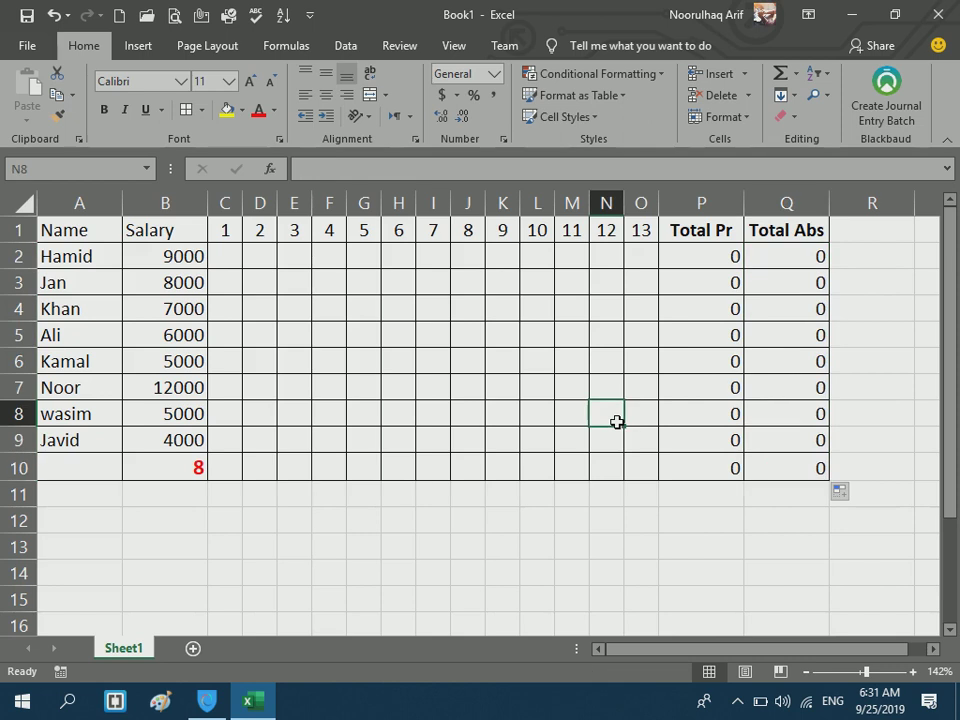
- Mark the first person present with "P" for days 1 to 6 in C2:H2
{"action": "left_click", "coordinate": [221, 254]}
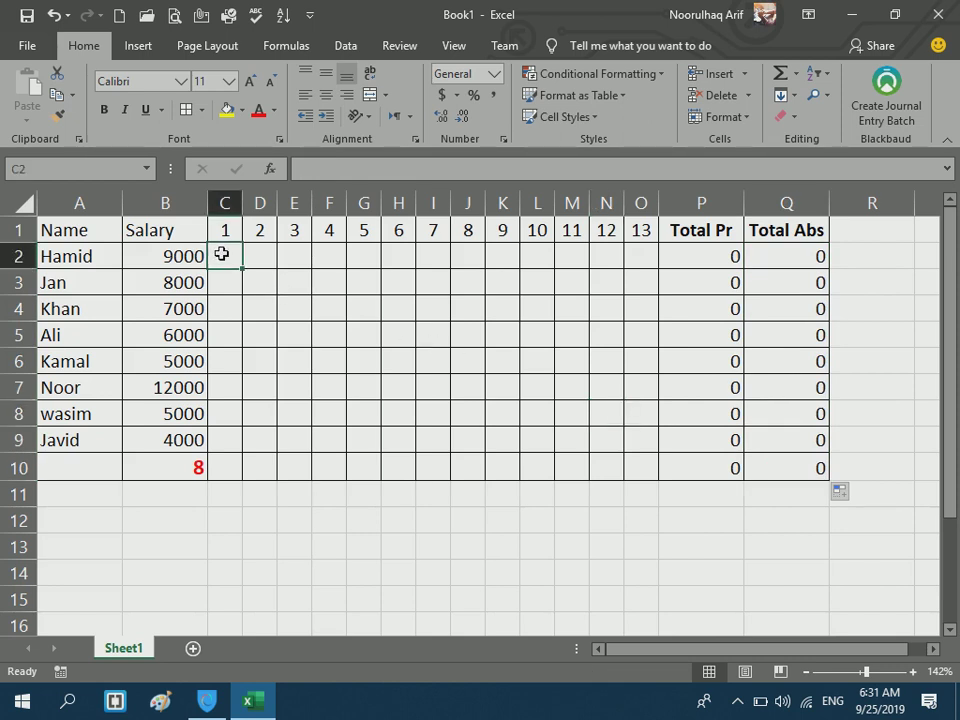
{"action": "type", "text": "P"}
{"action": "key", "text": "Tab"}
{"action": "type", "text": "P"}
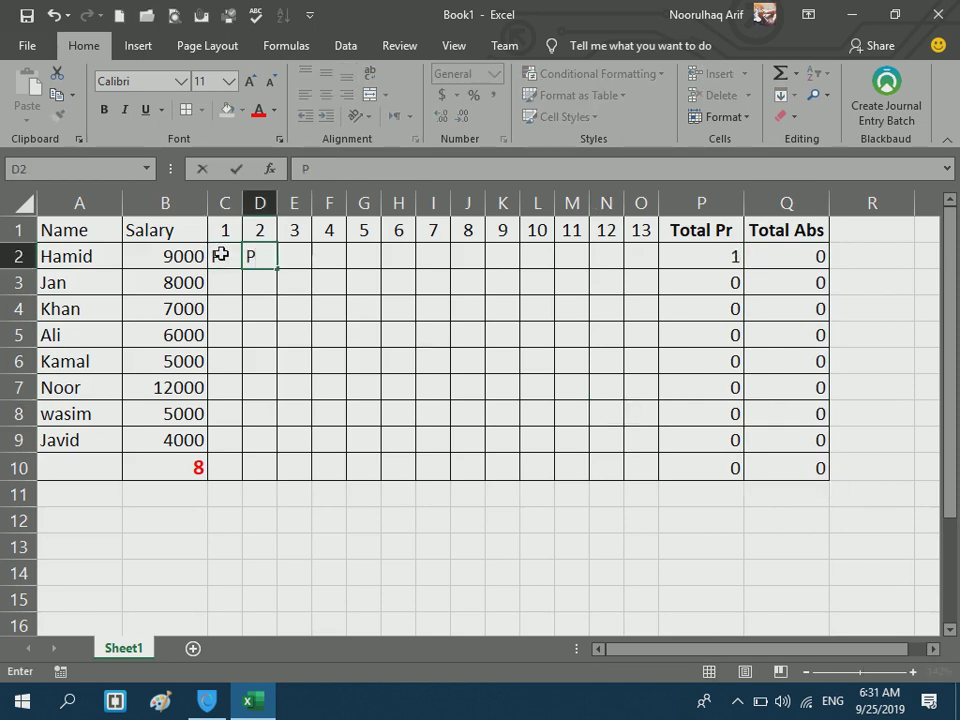
{"action": "key", "text": "Tab"}
{"action": "type", "text": "P"}
{"action": "key", "text": "Tab"}
{"action": "type", "text": "P"}
{"action": "key", "text": "Tab"}
{"action": "type", "text": "P"}
{"action": "key", "text": "Tab"}
{"action": "type", "text": "PA"}
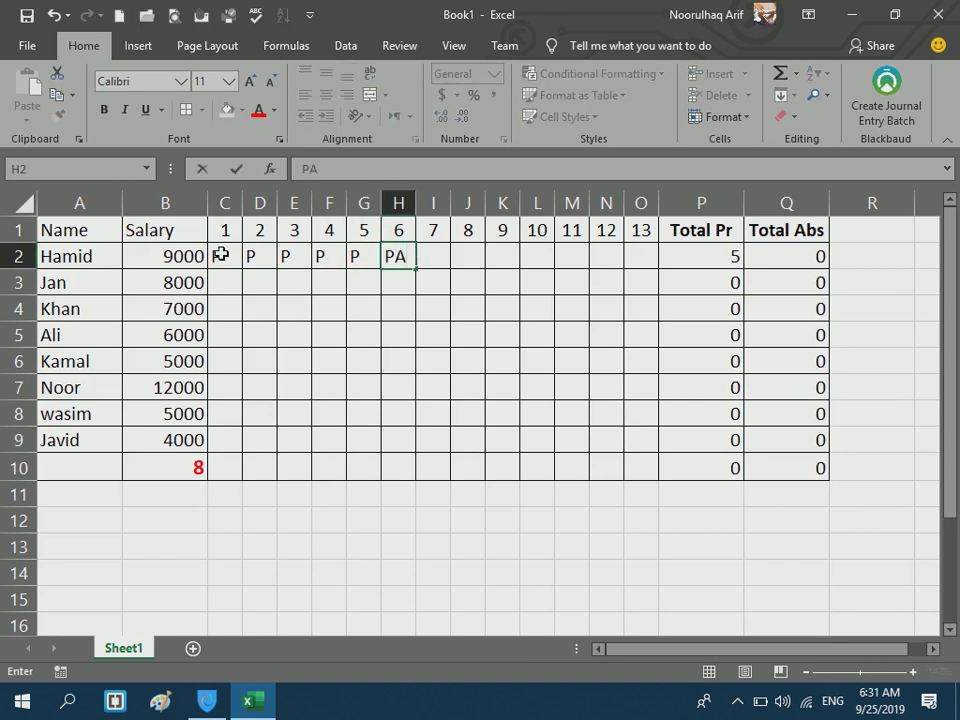
{"action": "key", "text": "BackSpace"}
{"action": "key", "text": "Tab"}
- Complete the first person's attendance in I2:O2: "A" for days 7, 8 and 13, "P" for days 9 to 12
{"action": "type", "text": "A"}
{"action": "key", "text": "Tab"}
{"action": "type", "text": "A"}
{"action": "key", "text": "Tab"}
{"action": "type", "text": "P"}
{"action": "key", "text": "Tab"}
{"action": "type", "text": "P"}
{"action": "key", "text": "Tab"}
{"action": "type", "text": "P"}
{"action": "key", "text": "Tab"}
{"action": "type", "text": "P"}
{"action": "key", "text": "Tab"}
{"action": "type", "text": "A"}
{"action": "key", "text": "Return"}
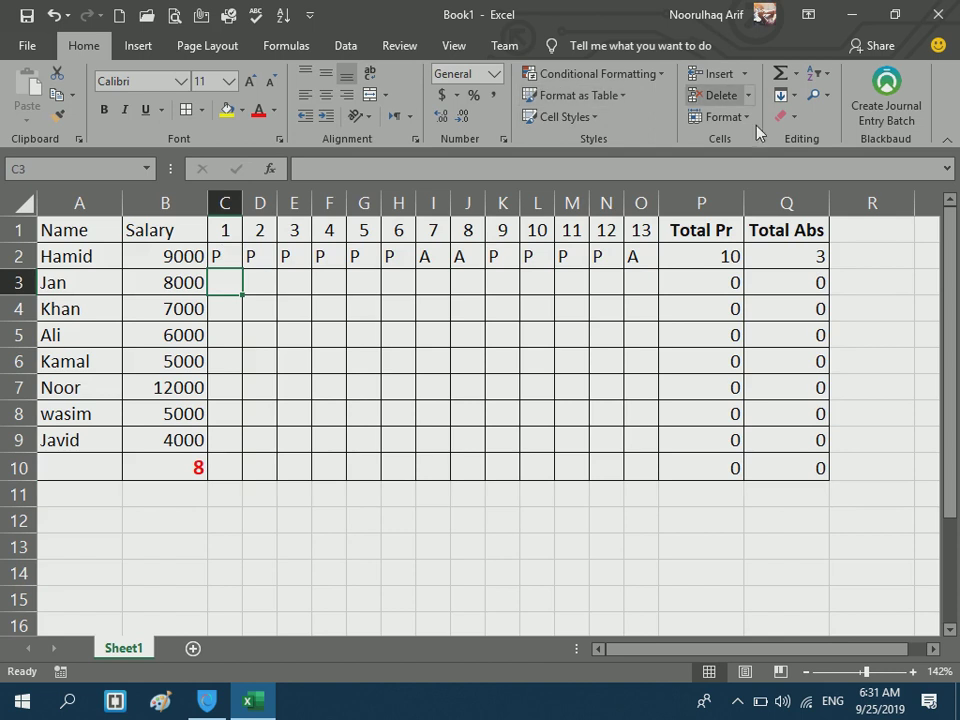
- Narrow the Total Pr and Total Abs columns slightly and center the values in P2:Q10
{"action": "left_click_drag", "start_coordinate": [744, 200], "coordinate": [735, 200]}
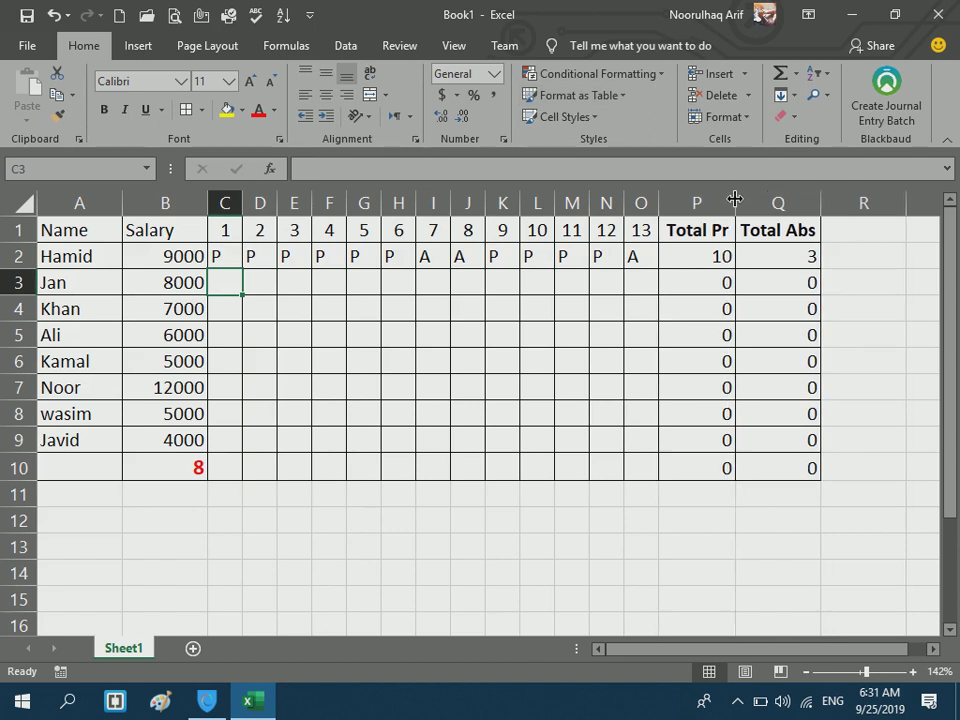
{"action": "left_click_drag", "start_coordinate": [829, 200], "coordinate": [820, 212]}
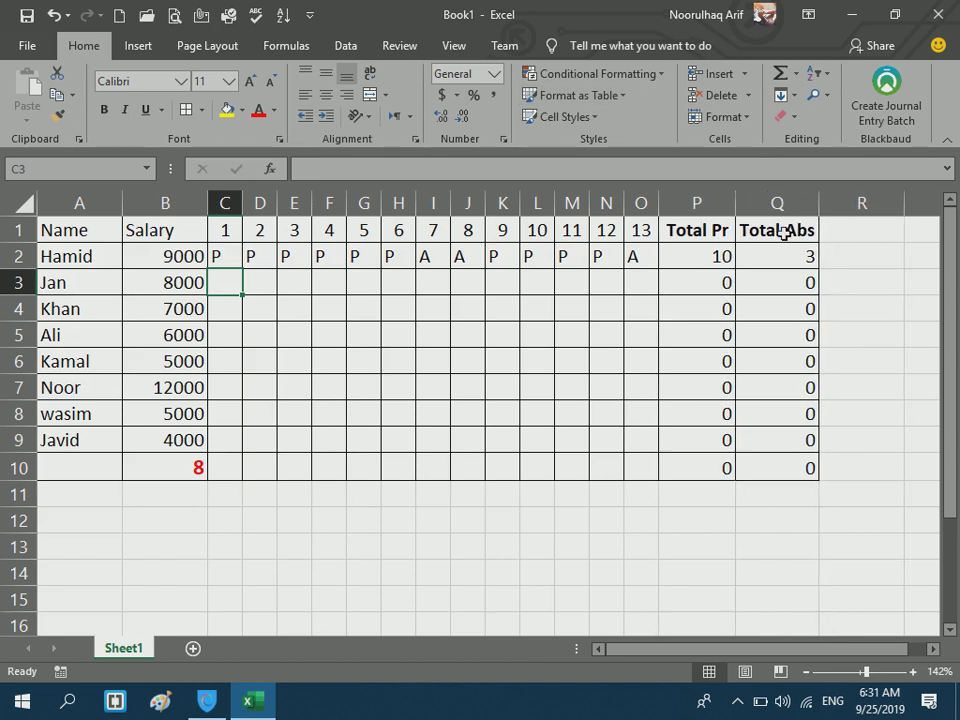
{"action": "left_click", "coordinate": [722, 247]}
{"action": "left_click_drag", "start_coordinate": [769, 255], "coordinate": [682, 463]}
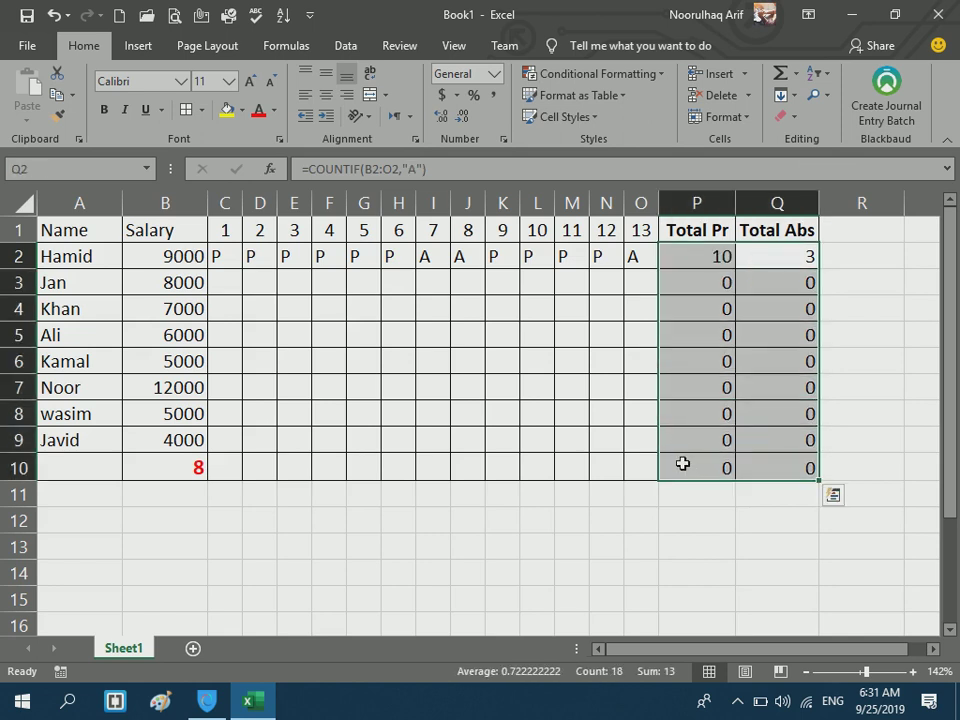
{"action": "left_click", "coordinate": [325, 95]}
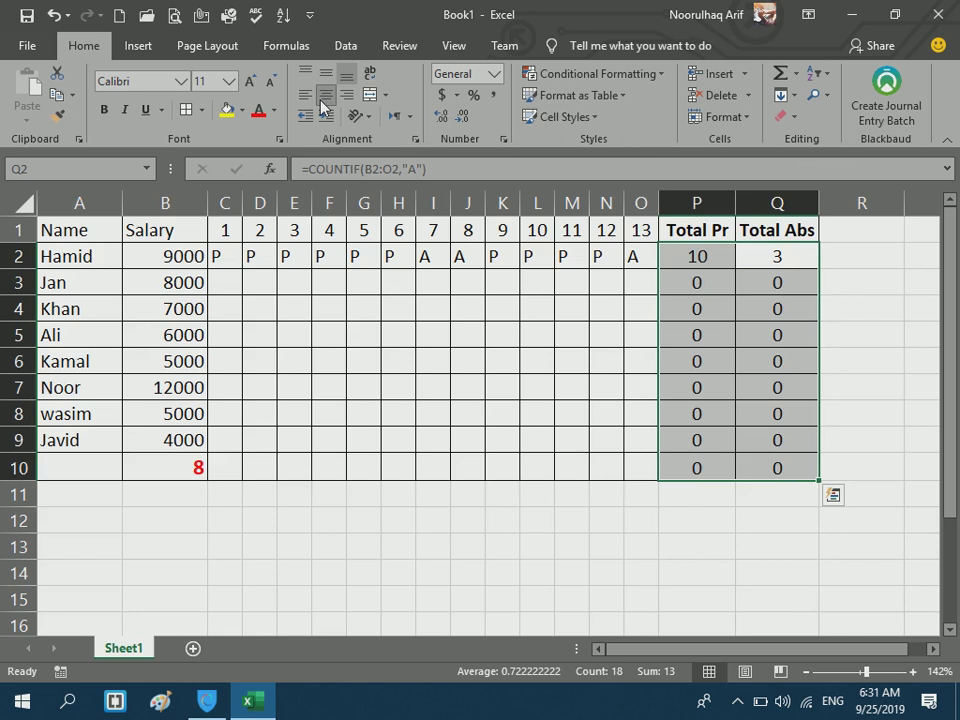
{"action": "left_click", "coordinate": [620, 291]}
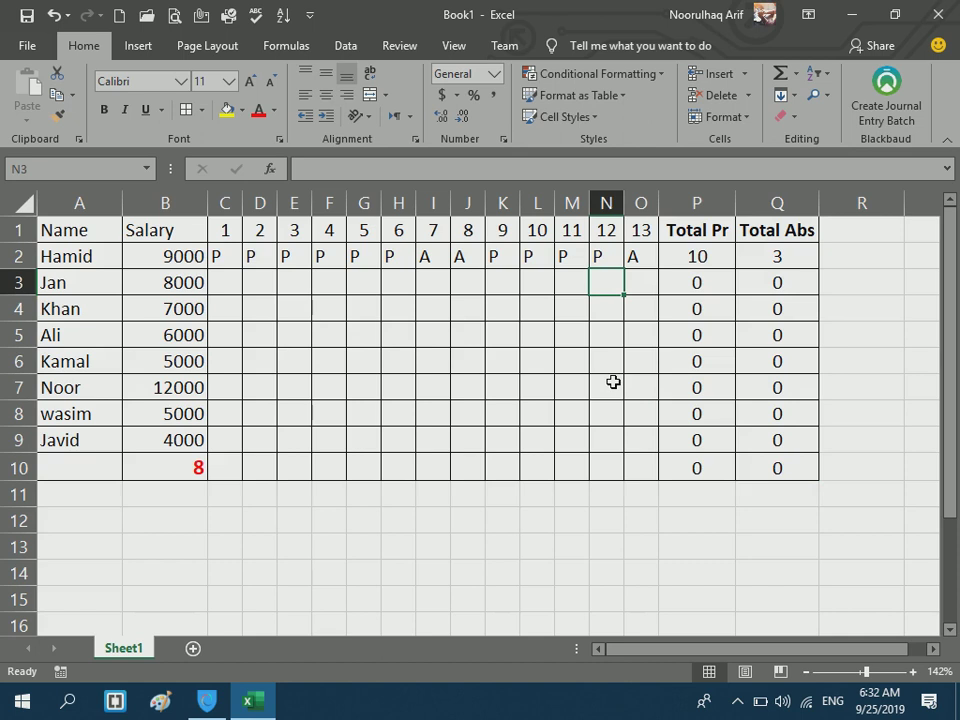
{"action": "left_click", "coordinate": [100, 527]}
{"action": "key", "text": "Down"}
{"action": "key", "text": "Down"}
{"action": "key", "text": "Down"}
{"action": "key", "text": "Down"}
{"action": "key", "text": "Down"}
{"action": "key", "text": "Down"}
{"action": "key", "text": "Down"}
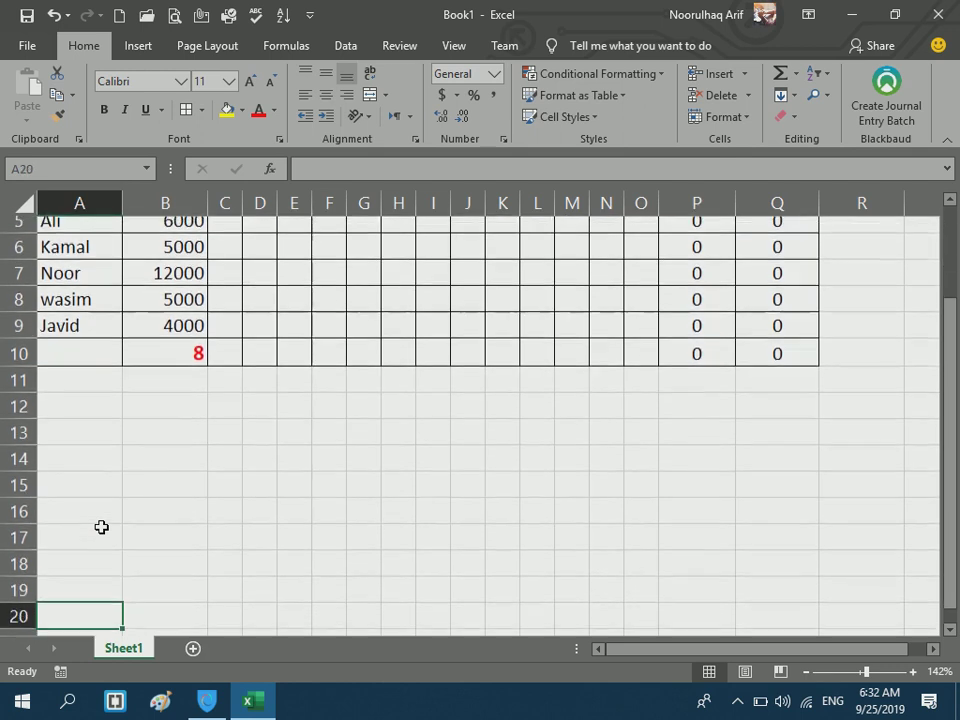
{"action": "key", "text": "Up"}
{"action": "key", "text": "Up"}
{"action": "key", "text": "Up"}
{"action": "key", "text": "Up"}
{"action": "key", "text": "Up"}
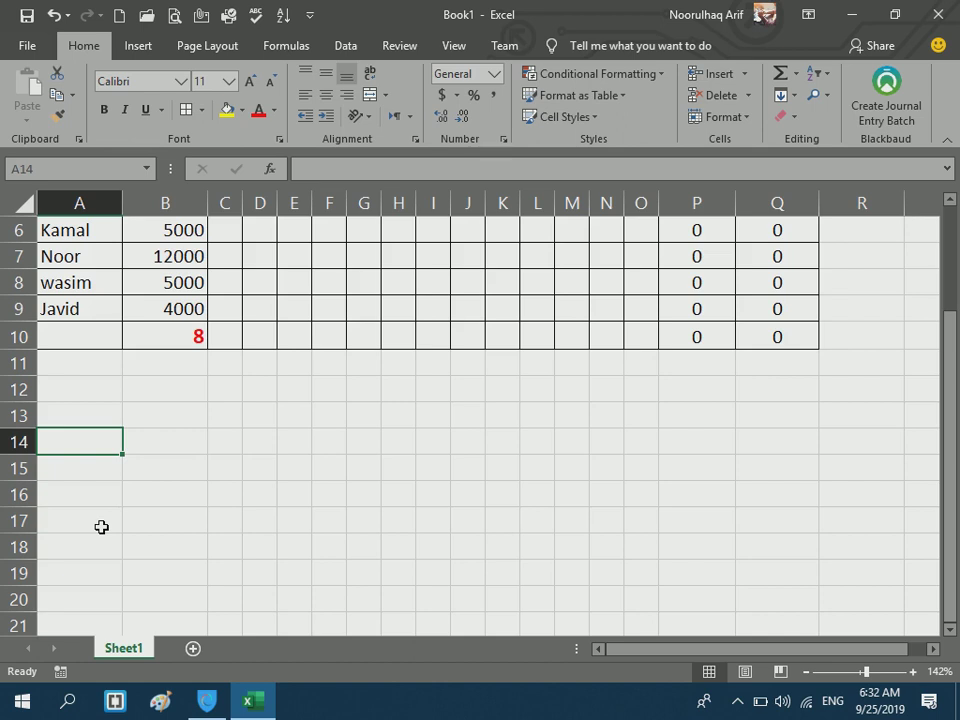
{"action": "key", "text": "Up"}
{"action": "key", "text": "Right"}
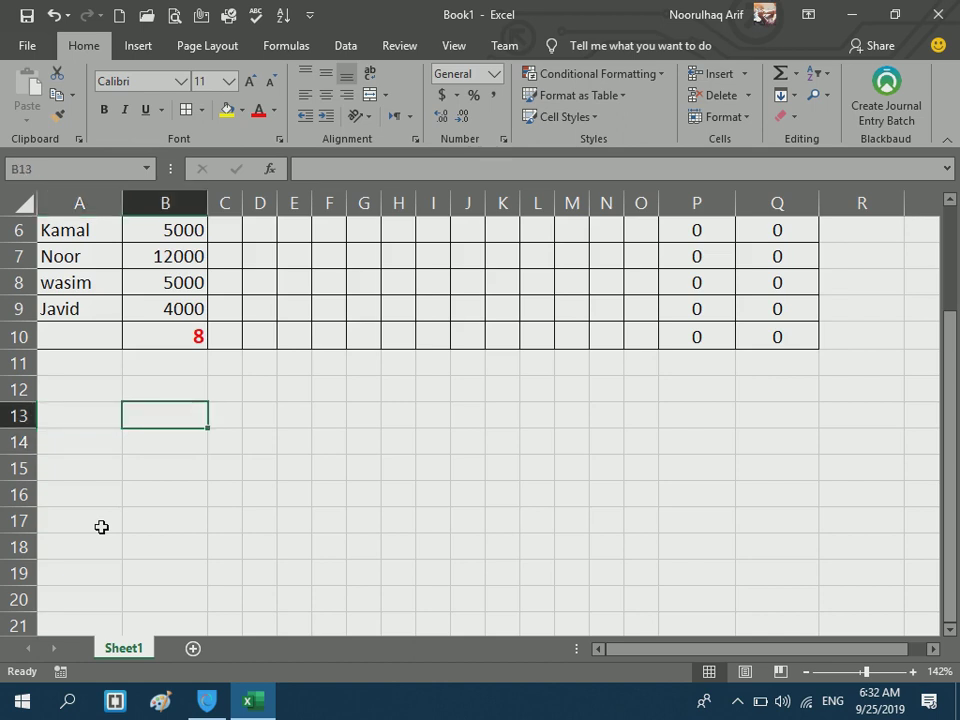
- Add a new worksheet and enter the headers Item and Made In in A1:B1
{"action": "left_click", "coordinate": [193, 648]}
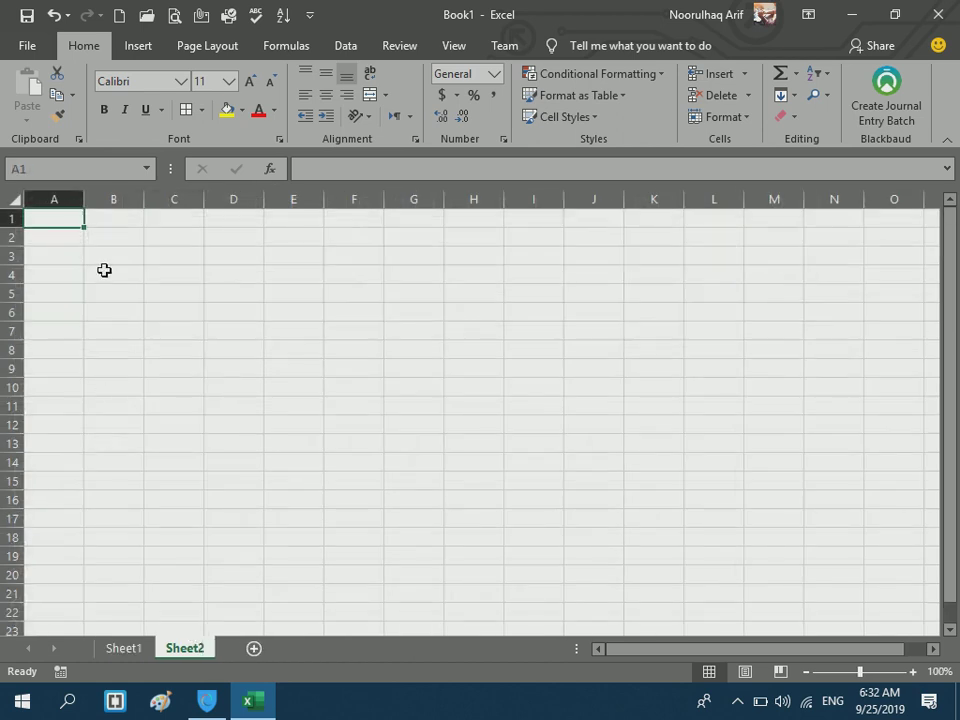
{"action": "left_click", "coordinate": [871, 672]}
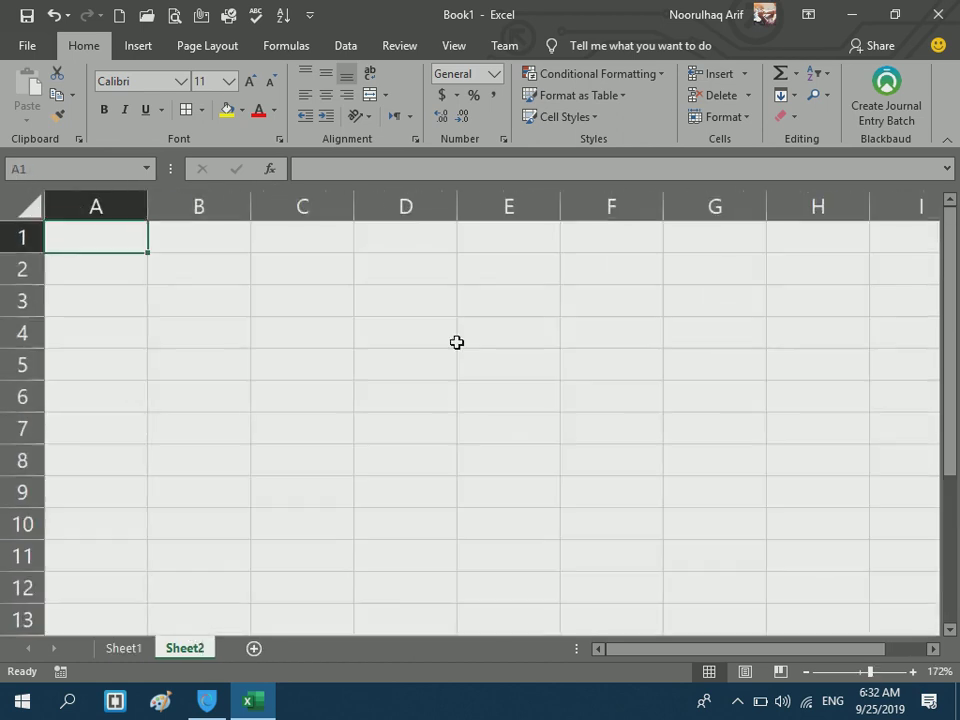
{"action": "type", "text": "Item"}
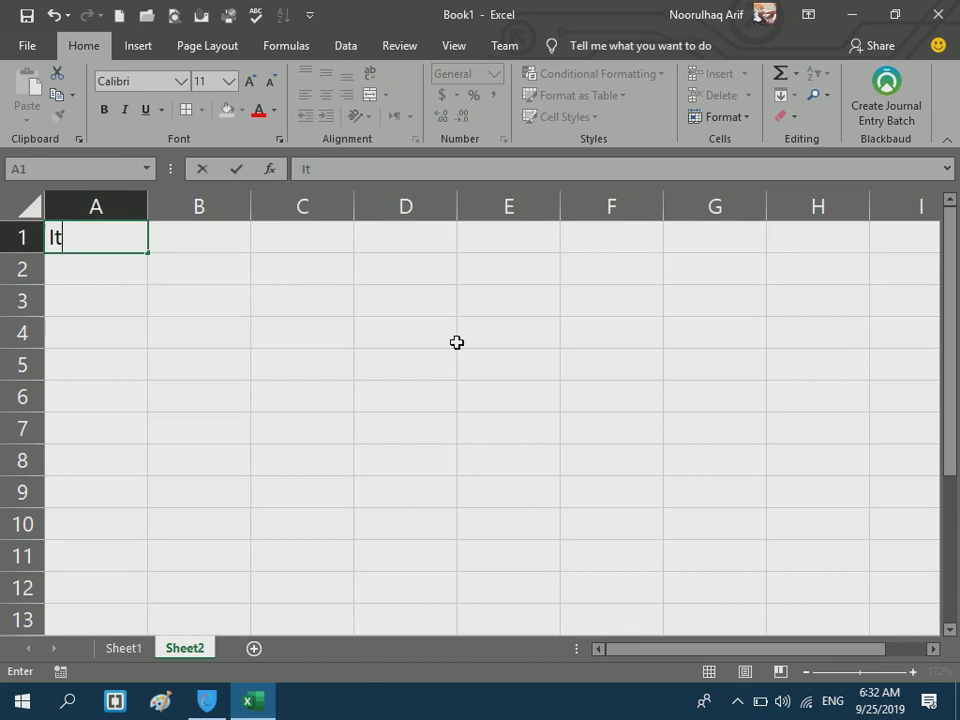
{"action": "key", "text": "Tab"}
{"action": "type", "text": "Pric"}
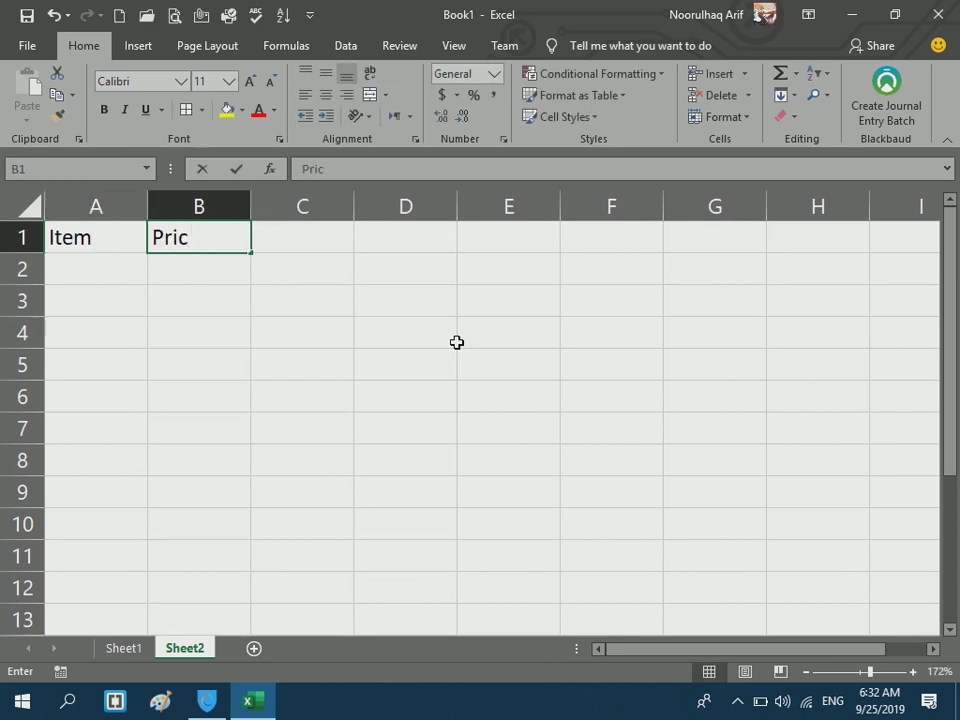
{"action": "key", "text": "BackSpace"}
{"action": "key", "text": "BackSpace"}
{"action": "key", "text": "BackSpace"}
{"action": "key", "text": "BackSpace"}
{"action": "type", "text": "MAD"}
{"action": "key", "text": "BackSpace"}
{"action": "key", "text": "BackSpace"}
{"action": "type", "text": "ade In"}
{"action": "key", "text": "Tab"}
- Enter the headers Price, Qty and Total in C1:E1
{"action": "type", "text": "Price"}
{"action": "key", "text": "Tab"}
{"action": "type", "text": "Qty"}
{"action": "key", "text": "Tab"}
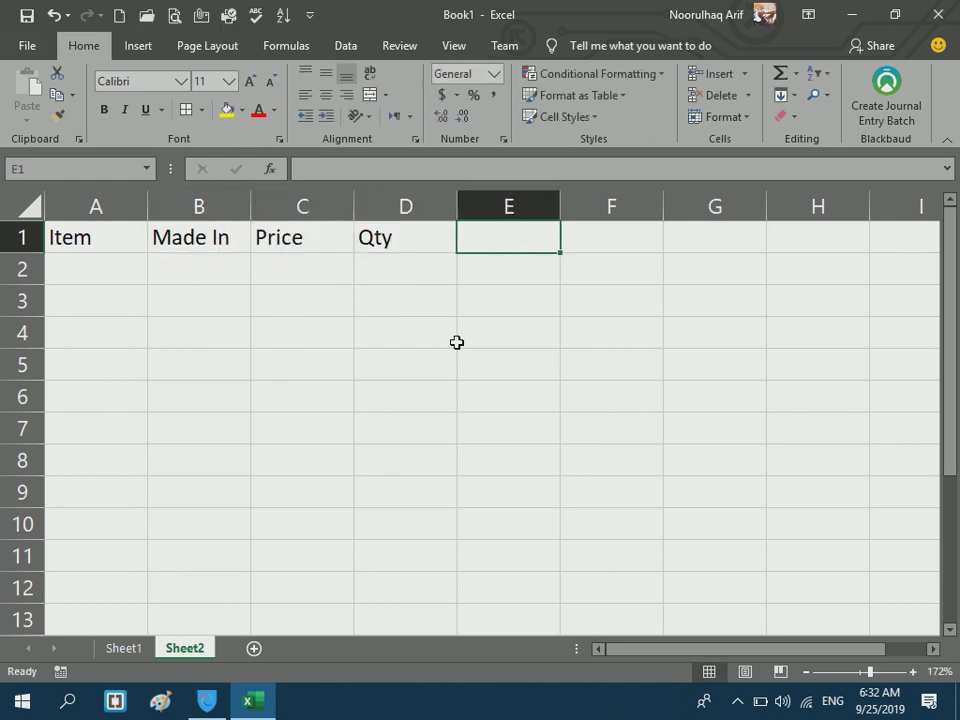
{"action": "type", "text": "Total"}
{"action": "key", "text": "Tab"}
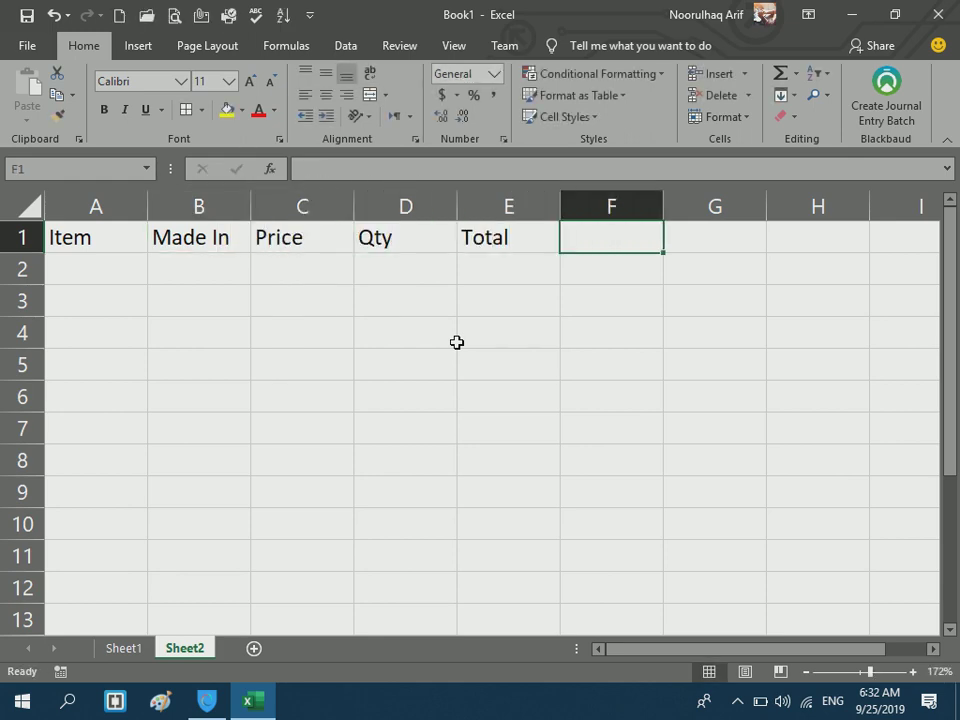
- Fill row 2 with the item LCD, made in HP, price 9000 and quantity 3
{"action": "left_click", "coordinate": [103, 258]}
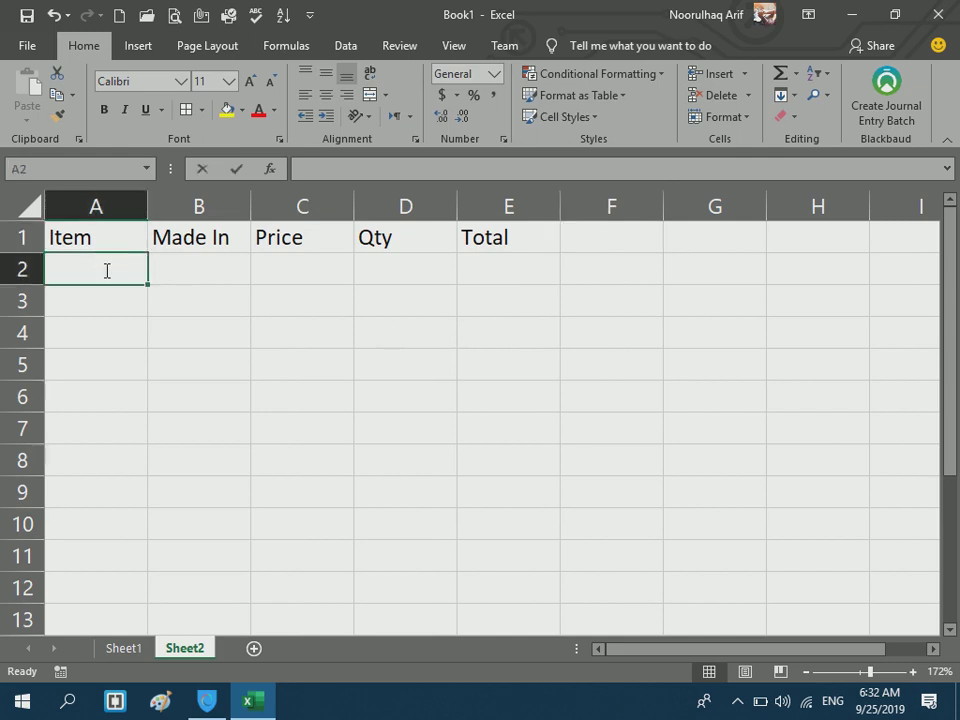
{"action": "type", "text": "a"}
{"action": "key", "text": "BackSpace"}
{"action": "type", "text": "A"}
{"action": "key", "text": "BackSpace"}
{"action": "type", "text": "LCD"}
{"action": "key", "text": "Tab"}
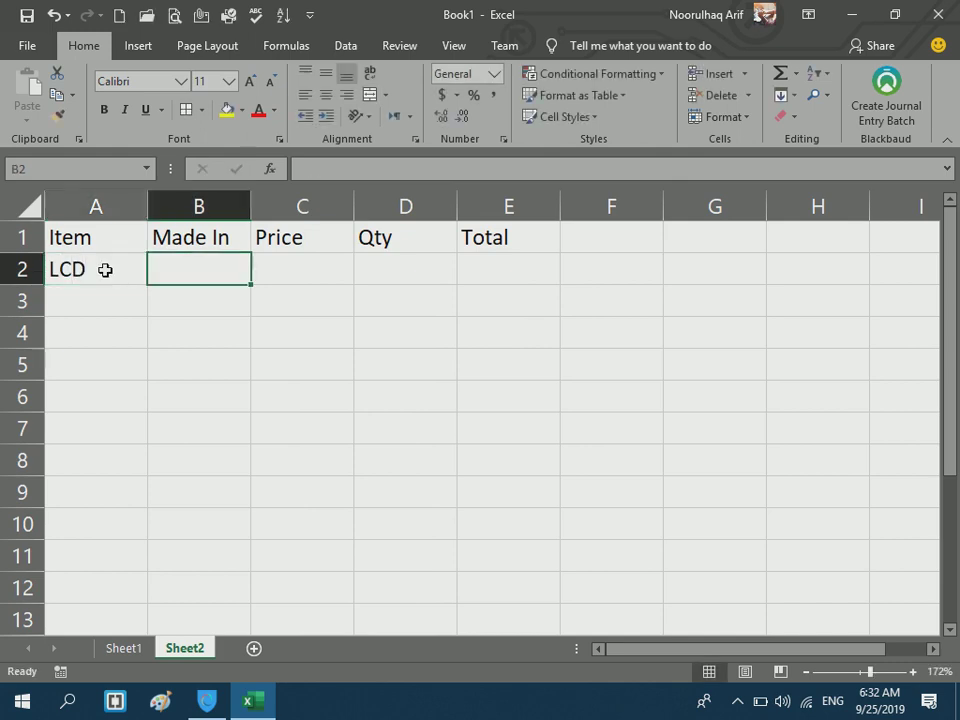
{"action": "type", "text": "HP"}
{"action": "key", "text": "Tab"}
{"action": "type", "text": "9000"}
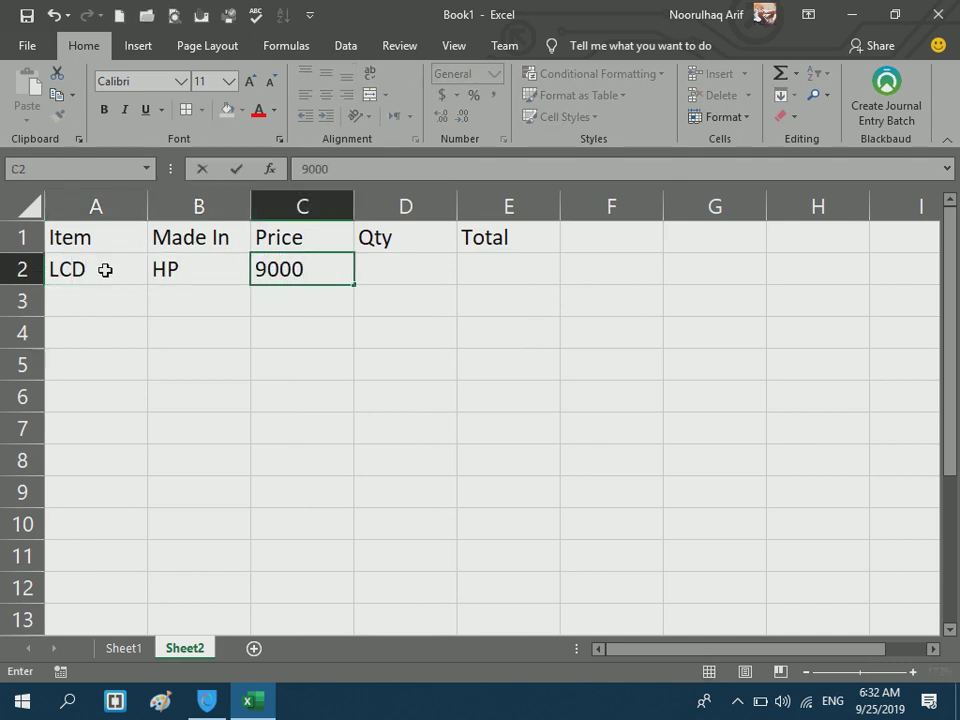
{"action": "key", "text": "Tab"}
{"action": "type", "text": "3"}
{"action": "key", "text": "Tab"}
{"action": "key", "text": "Return"}
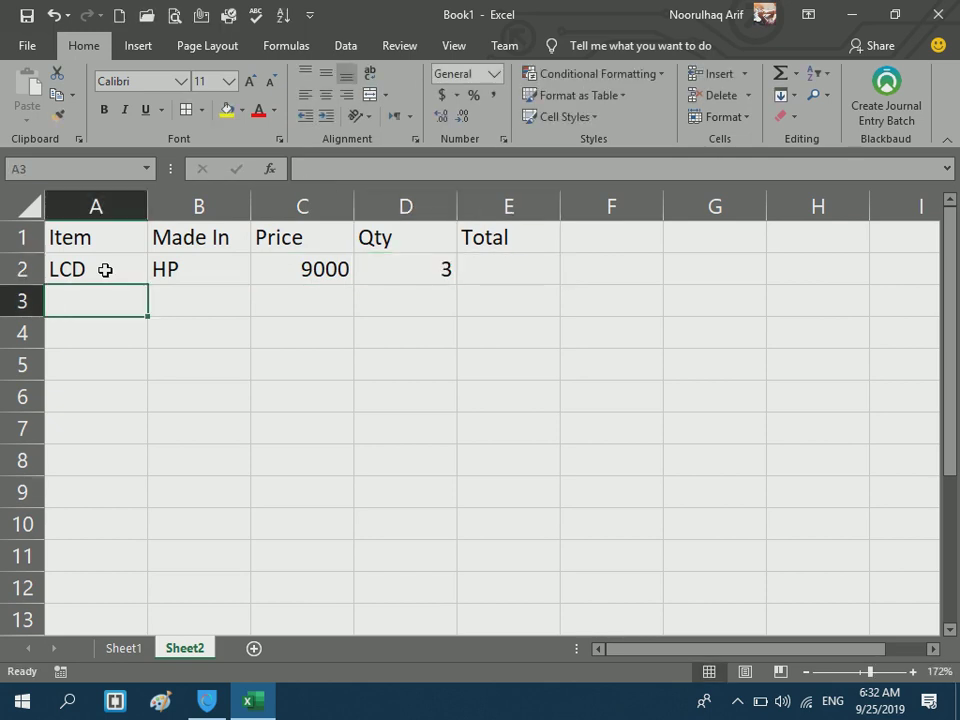
- Fill row 3 with the item Mouse, made in DELL, price 700 and quantity 3
{"action": "type", "text": "Mouse"}
{"action": "key", "text": "Tab"}
{"action": "type", "text": "DELL"}
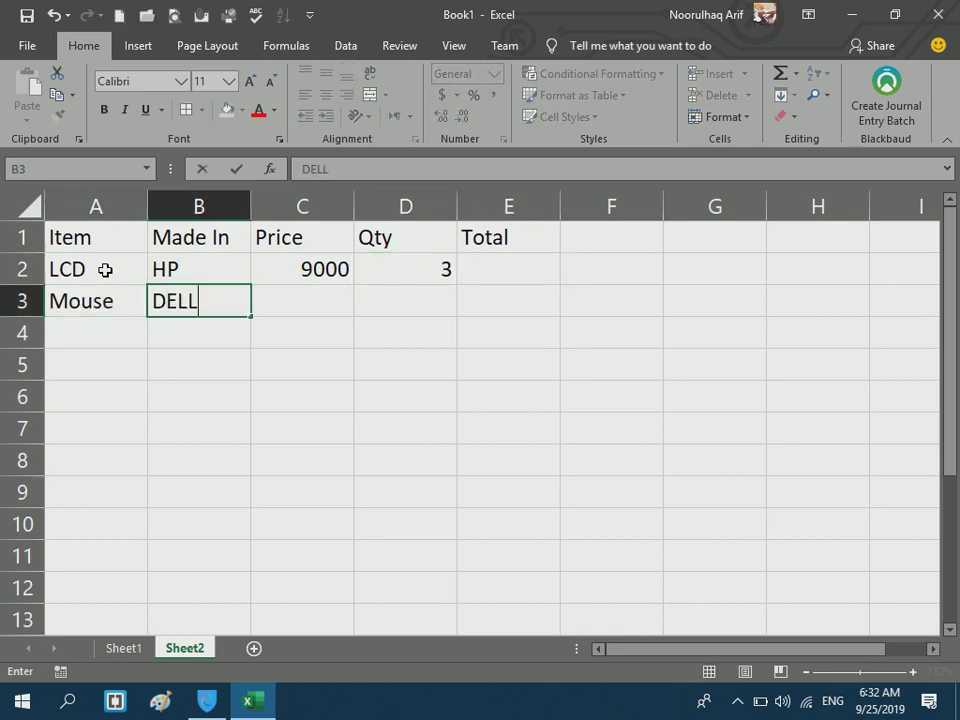
{"action": "key", "text": "Tab"}
{"action": "type", "text": "7000"}
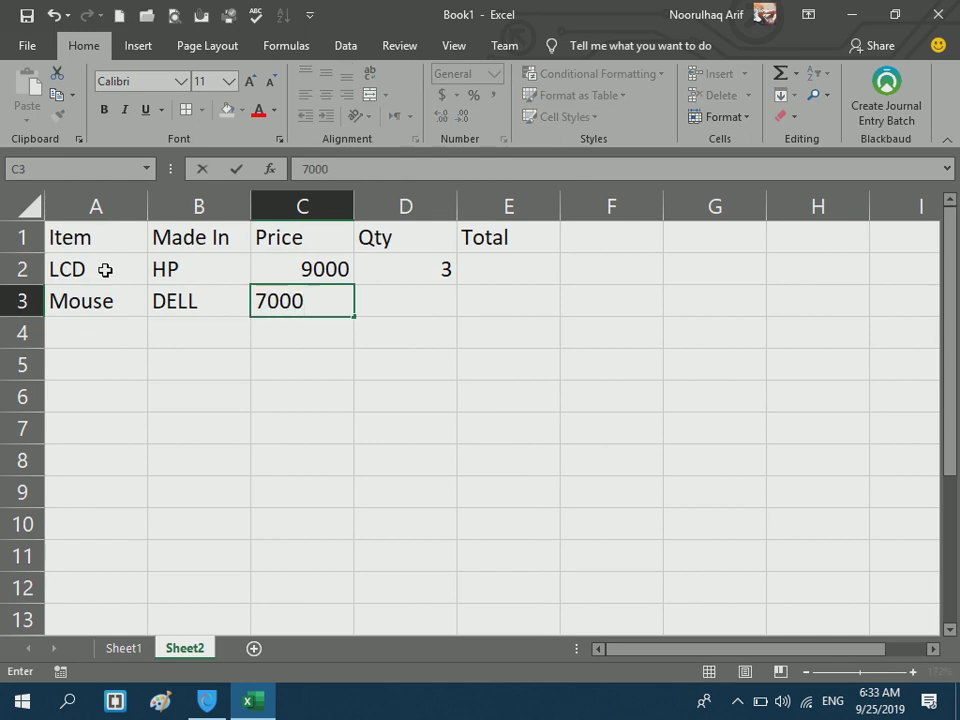
{"action": "key", "text": "BackSpace"}
{"action": "key", "text": "Tab"}
{"action": "type", "text": "3"}
{"action": "key", "text": "Return"}
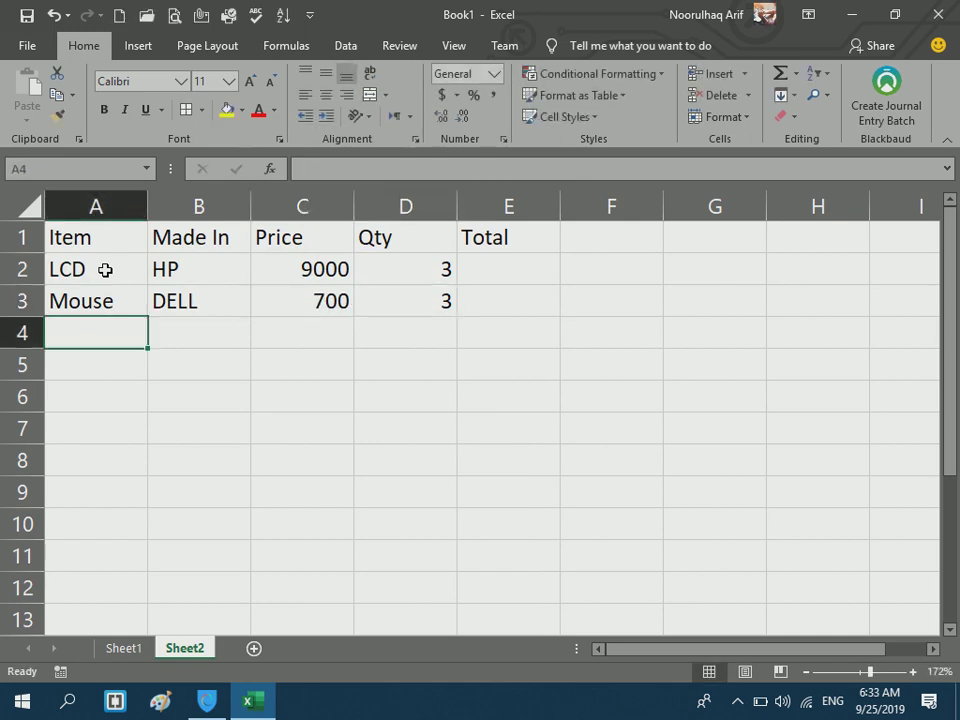
- Fill row 4 with the item Computer, made in DELL, price 13000 and quantity 1
{"action": "type", "text": "Computer"}
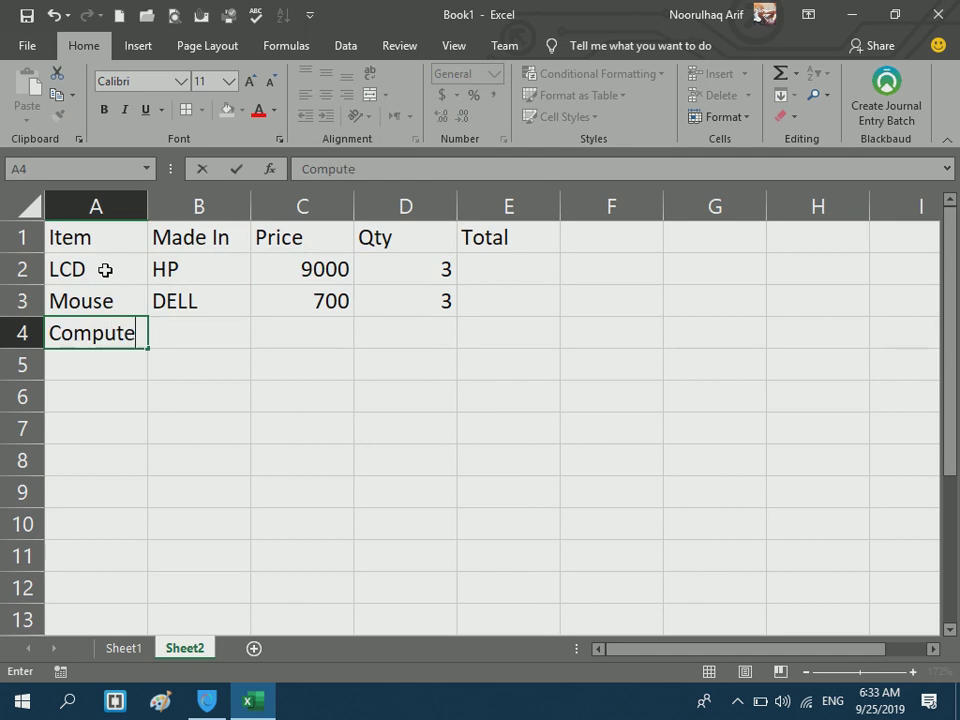
{"action": "key", "text": "Tab"}
{"action": "type", "text": "DELL"}
{"action": "key", "text": "Tab"}
{"action": "type", "text": "130"}
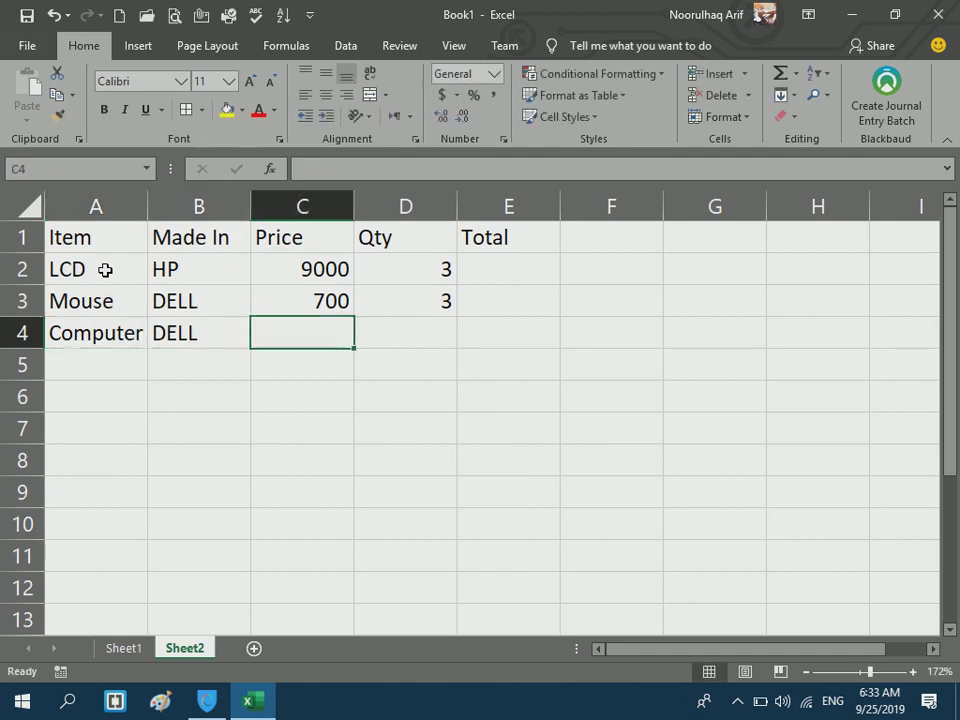
{"action": "type", "text": "00"}
{"action": "key", "text": "Tab"}
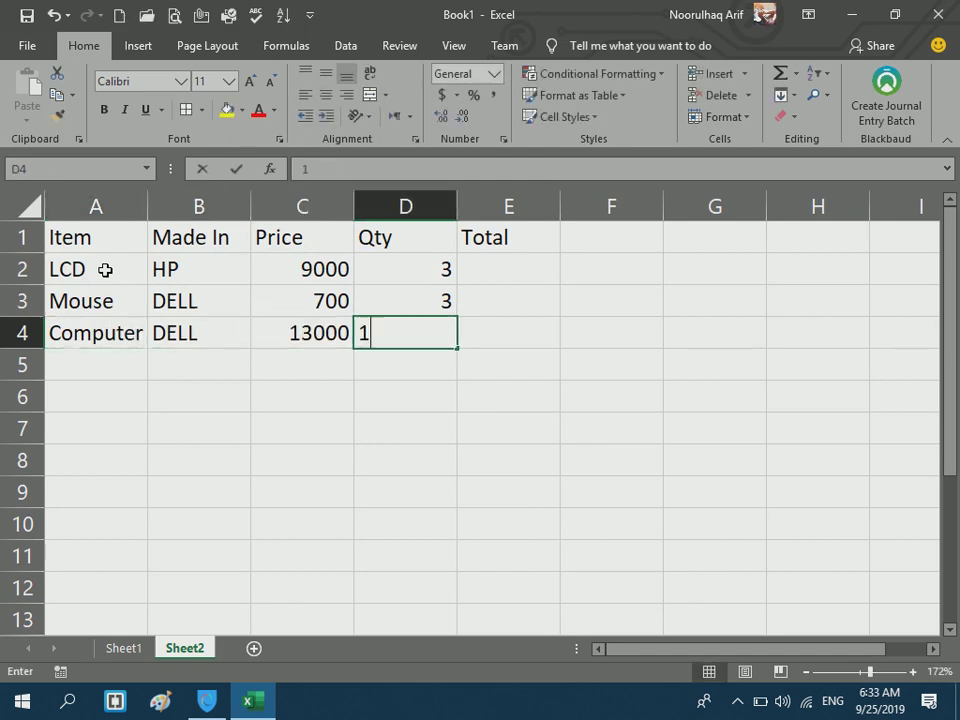
{"action": "type", "text": "1"}
{"action": "key", "text": "Return"}
- Fill row 5 with the item LCD, made in DELL, price 8000 and quantity 1
{"action": "type", "text": "LCD"}
{"action": "key", "text": "Tab"}
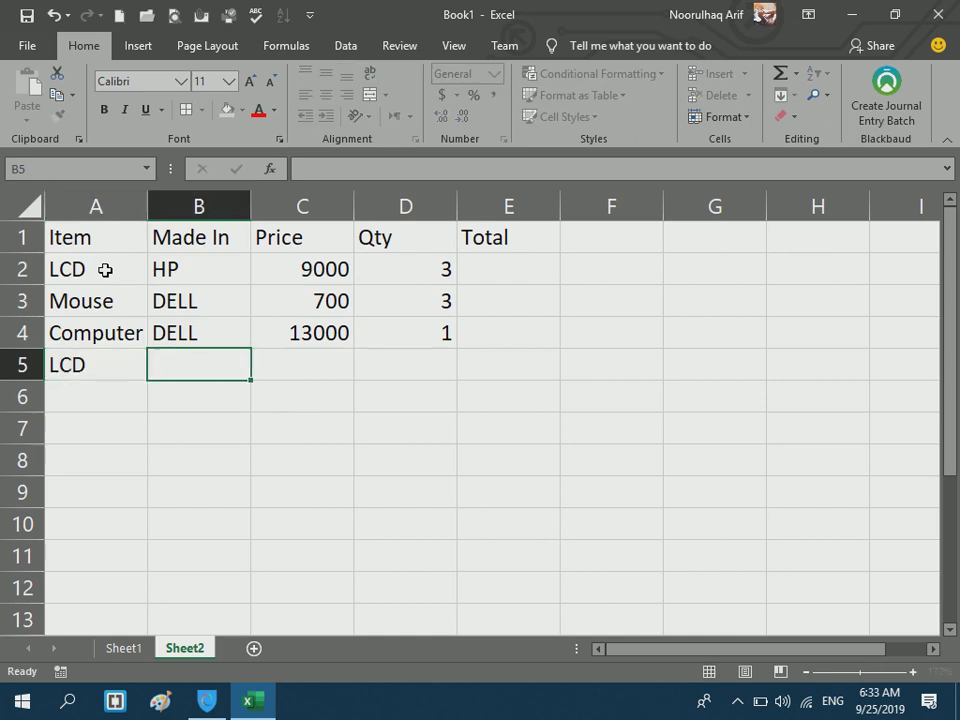
{"action": "type", "text": "DELL"}
{"action": "key", "text": "Tab"}
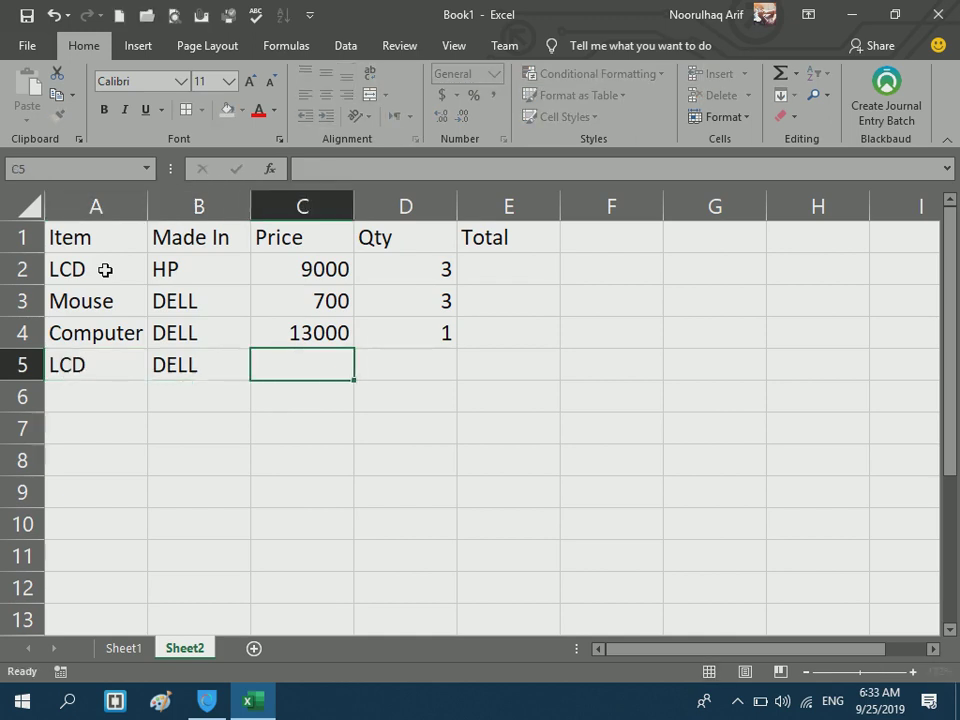
{"action": "type", "text": "8000"}
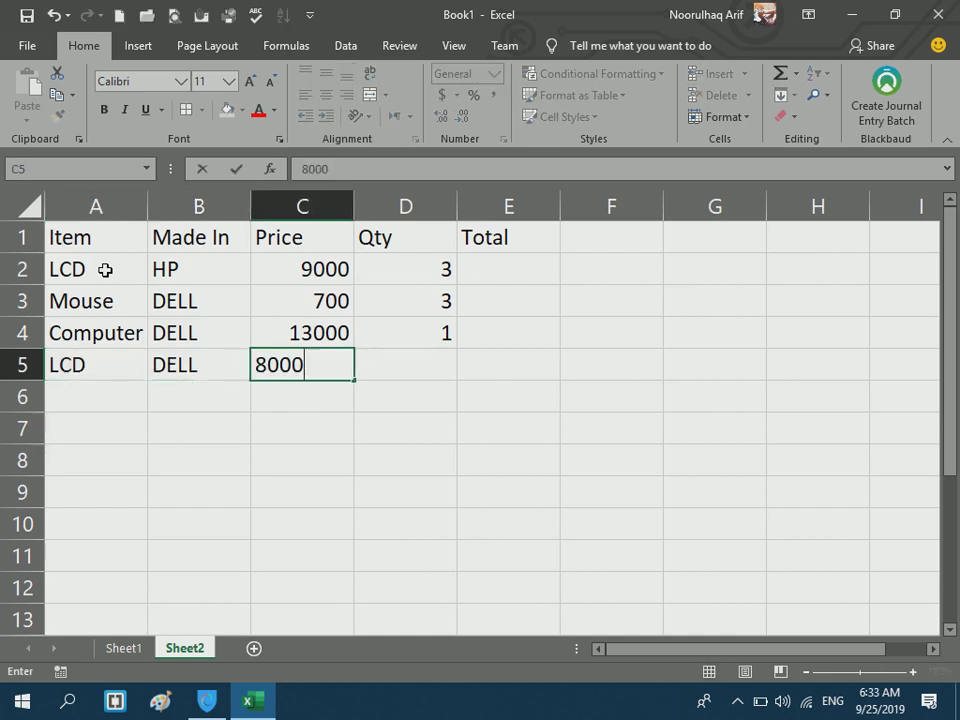
{"action": "key", "text": "Tab"}
{"action": "type", "text": "`"}
{"action": "key", "text": "Return"}
{"action": "key", "text": "Up"}
{"action": "key", "text": "Right"}
{"action": "key", "text": "Right"}
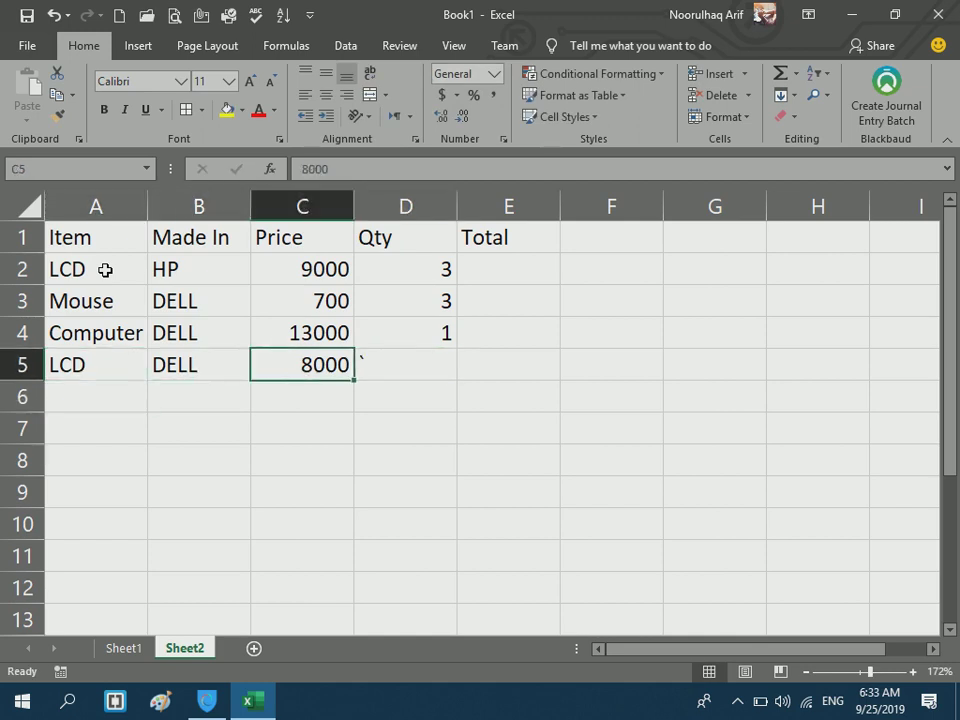
{"action": "key", "text": "Right"}
{"action": "type", "text": "1"}
{"action": "key", "text": "Return"}
- Fill row 6 with the item Computer, made in HP, price 12000 and quantity 1
{"action": "key", "text": "Left"}
{"action": "key", "text": "Left"}
{"action": "key", "text": "Left"}
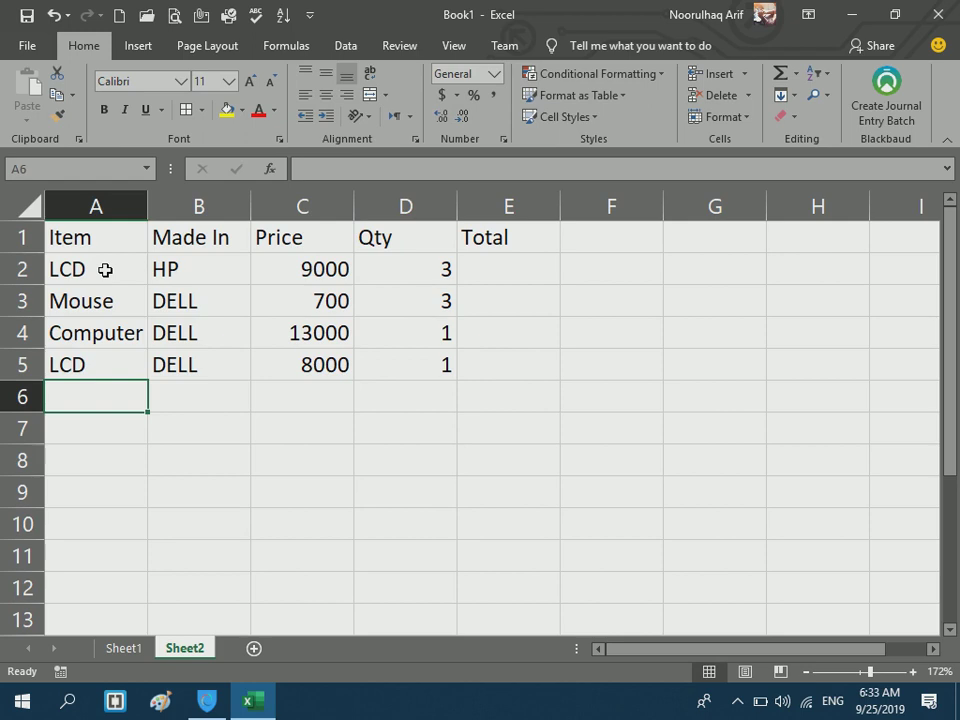
{"action": "type", "text": "Computer"}
{"action": "key", "text": "Tab"}
{"action": "type", "text": "HP"}
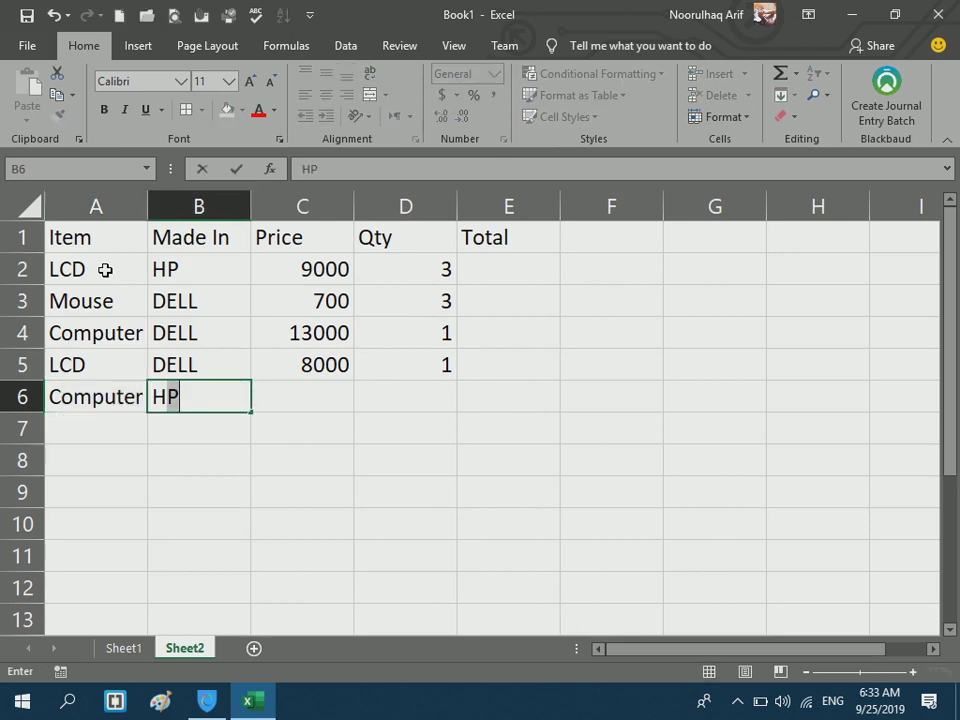
{"action": "key", "text": "Tab"}
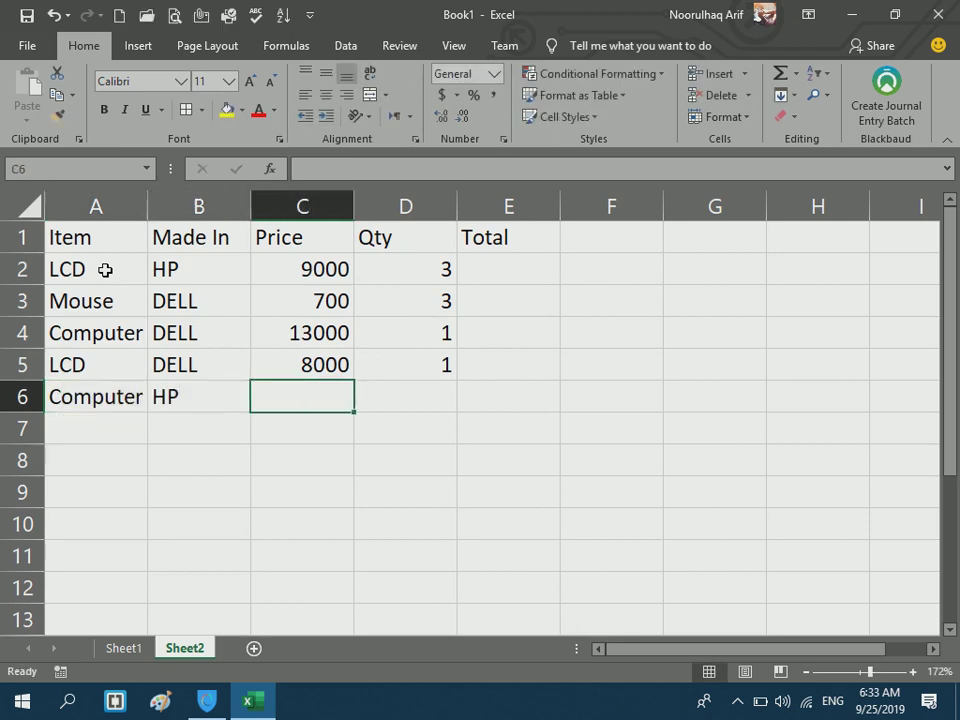
{"action": "type", "text": "1200"}
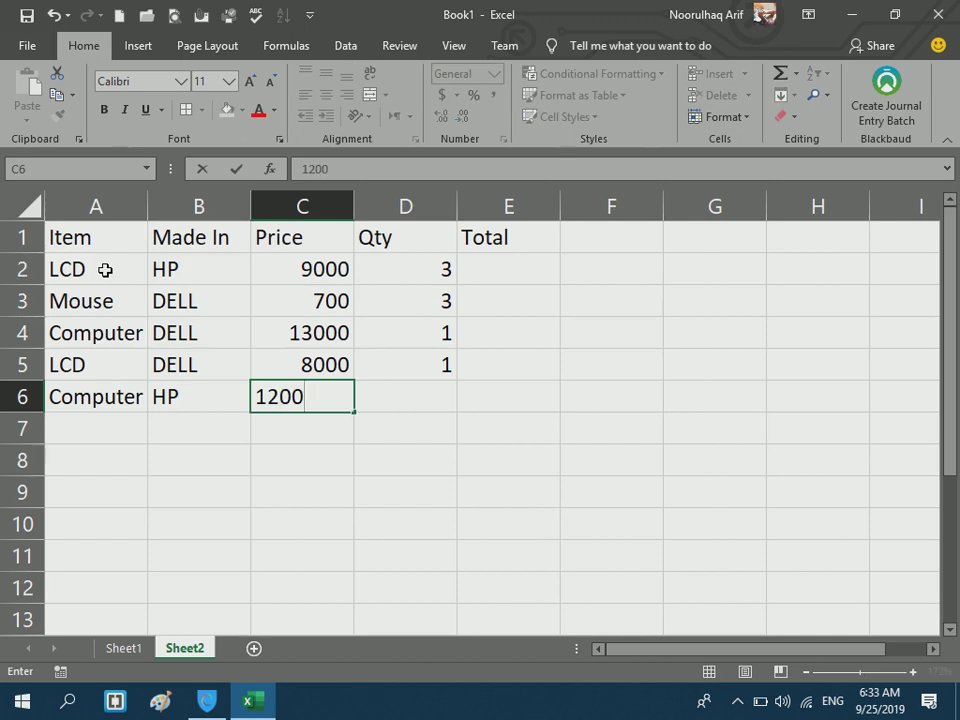
{"action": "key", "text": "Tab"}
{"action": "key", "text": "Left"}
{"action": "type", "text": "12000"}
{"action": "key", "text": "Tab"}
{"action": "type", "text": "1"}
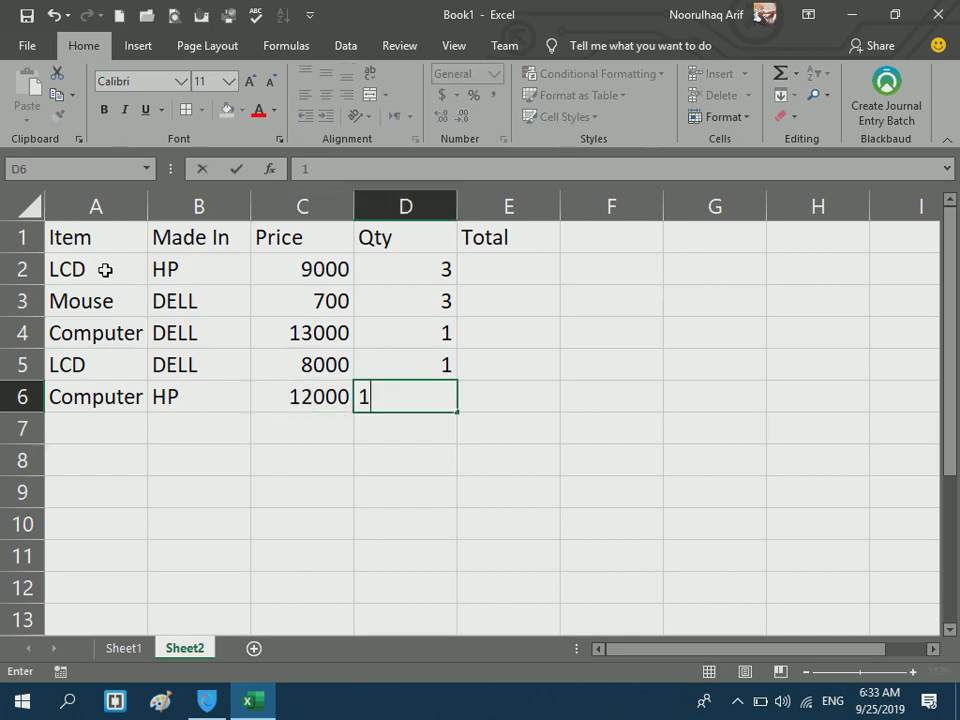
{"action": "key", "text": "Return"}
- Fill row 7 with the item LCD, made in HP, price 8000 and quantity 1
{"action": "key", "text": "Left"}
{"action": "key", "text": "Left"}
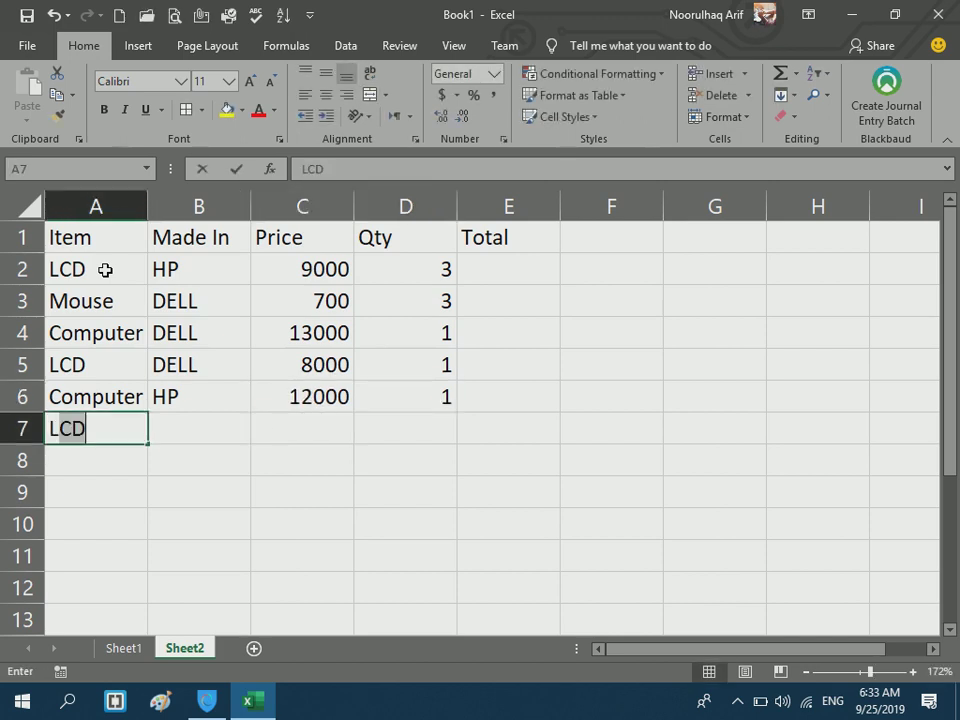
{"action": "type", "text": "LCD"}
{"action": "key", "text": "Tab"}
{"action": "type", "text": "9000"}
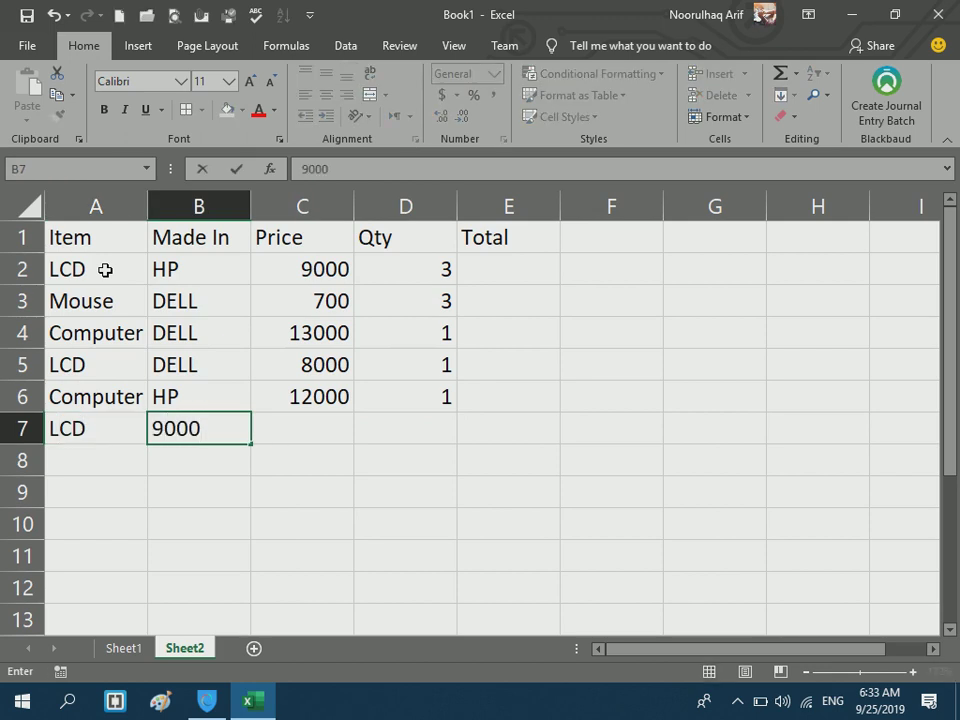
{"action": "key", "text": "BackSpace"}
{"action": "key", "text": "BackSpace"}
{"action": "key", "text": "BackSpace"}
{"action": "key", "text": "BackSpace"}
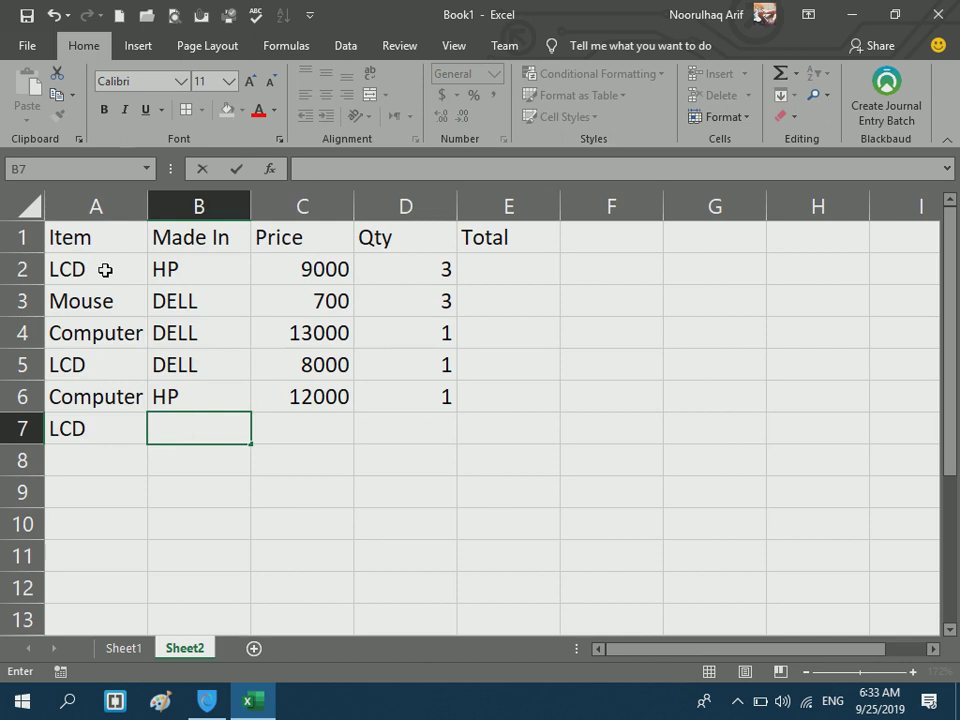
{"action": "type", "text": "HP"}
{"action": "key", "text": "Tab"}
{"action": "type", "text": "8000"}
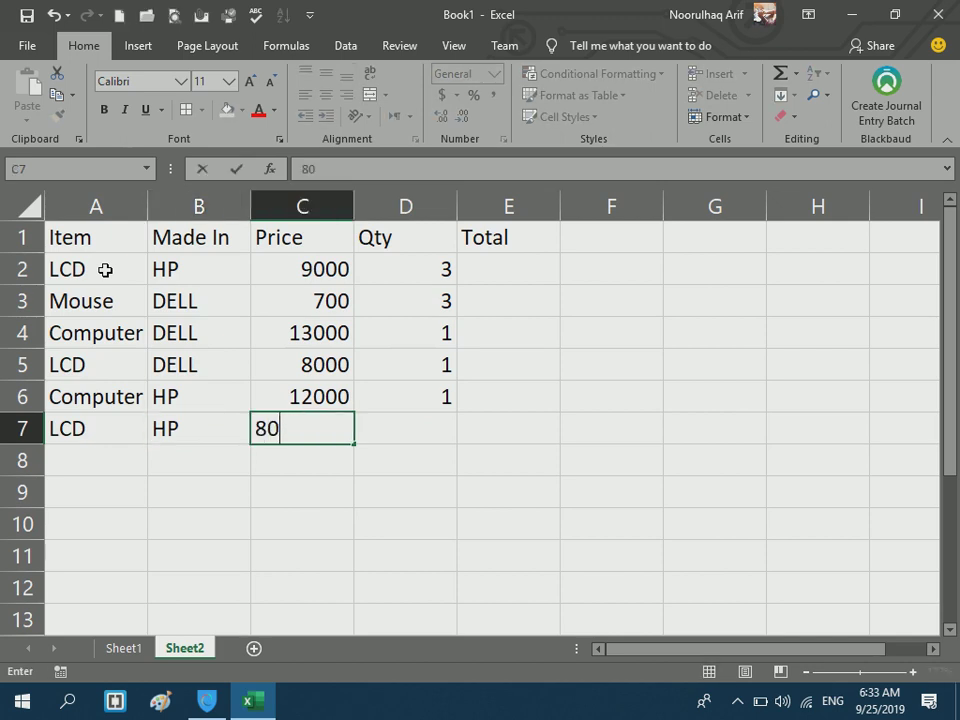
{"action": "key", "text": "Tab"}
{"action": "type", "text": "1"}
{"action": "key", "text": "Return"}
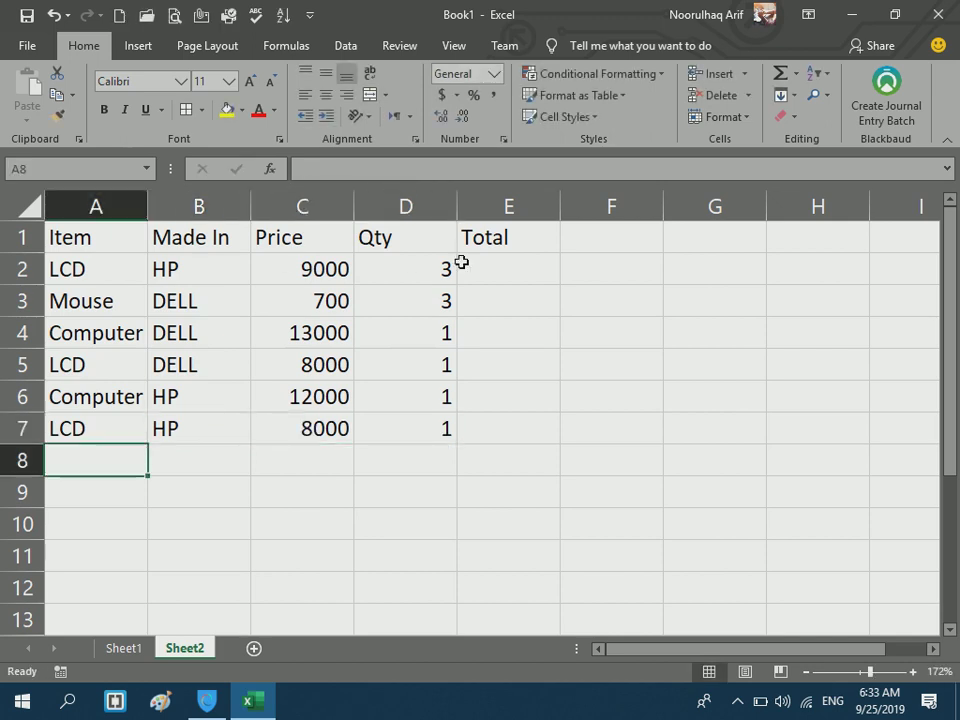
- Clear the contents of column E to remove the Total header
{"action": "left_click", "coordinate": [531, 206]}
{"action": "key", "text": "Delete"}
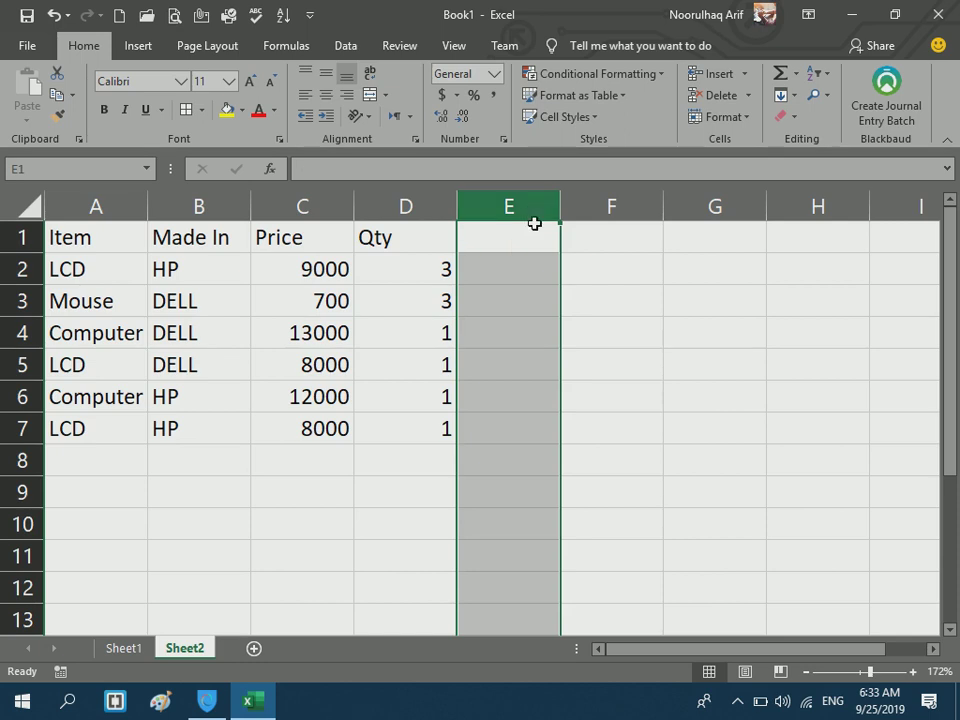
{"action": "left_click", "coordinate": [531, 231]}
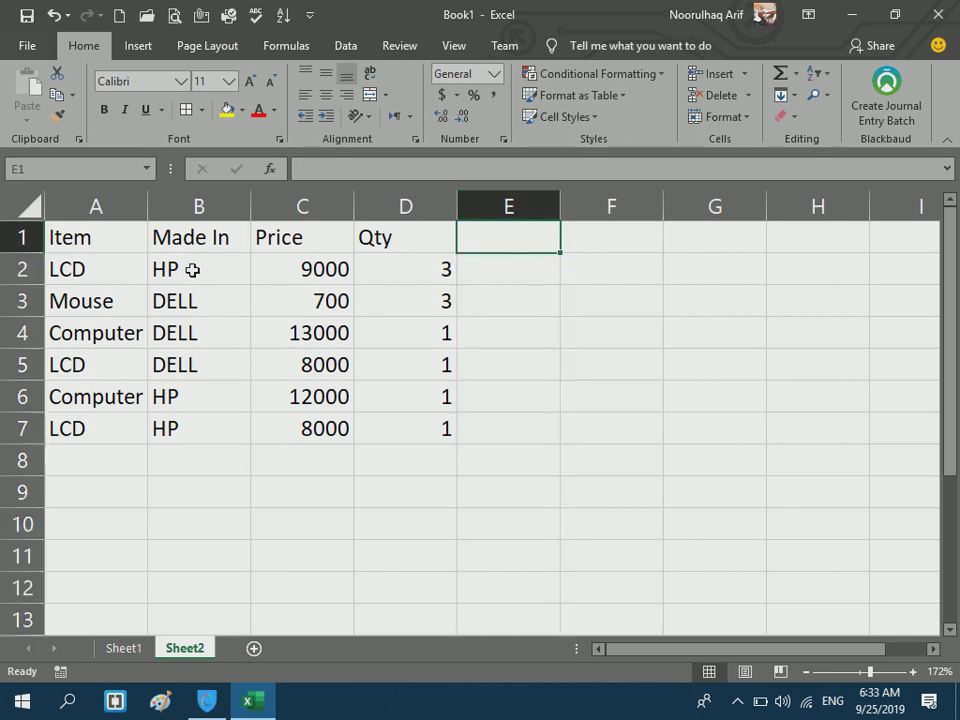
{"action": "left_click", "coordinate": [126, 330]}
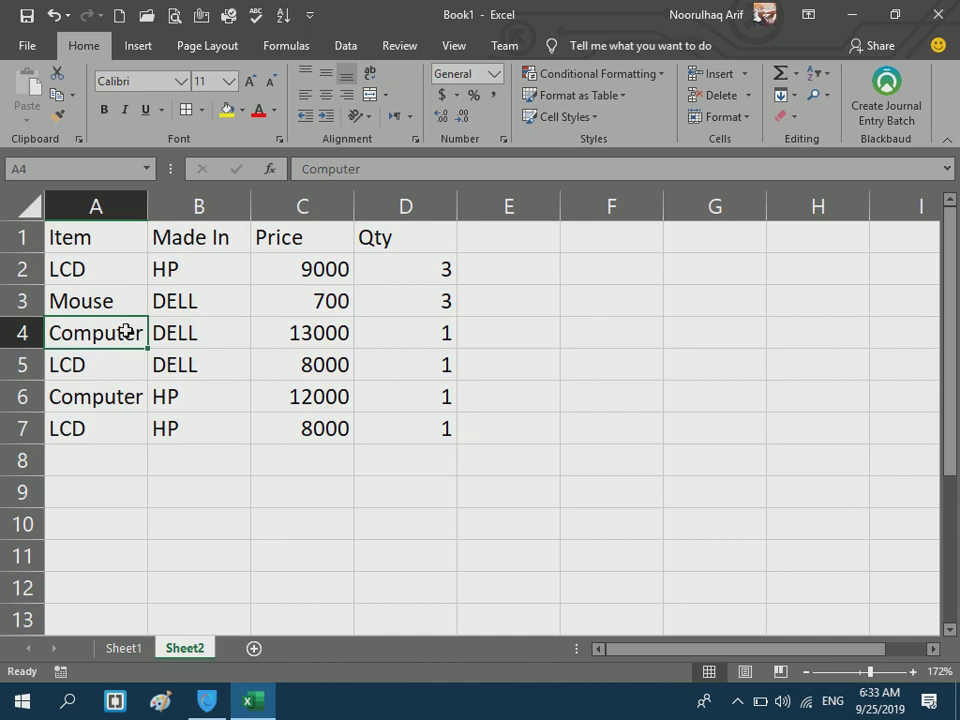
{"action": "left_click_drag", "start_coordinate": [116, 270], "coordinate": [116, 424]}
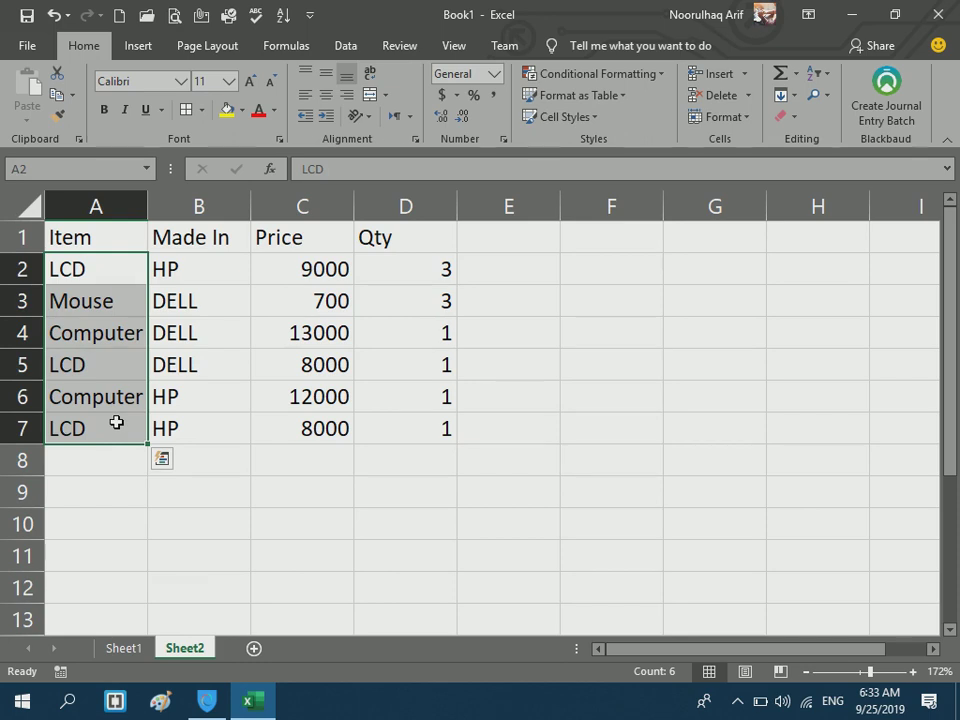
- Enter the label Computer Sale Time in F2 and fit column F's width to the text
{"action": "left_click", "coordinate": [577, 265]}
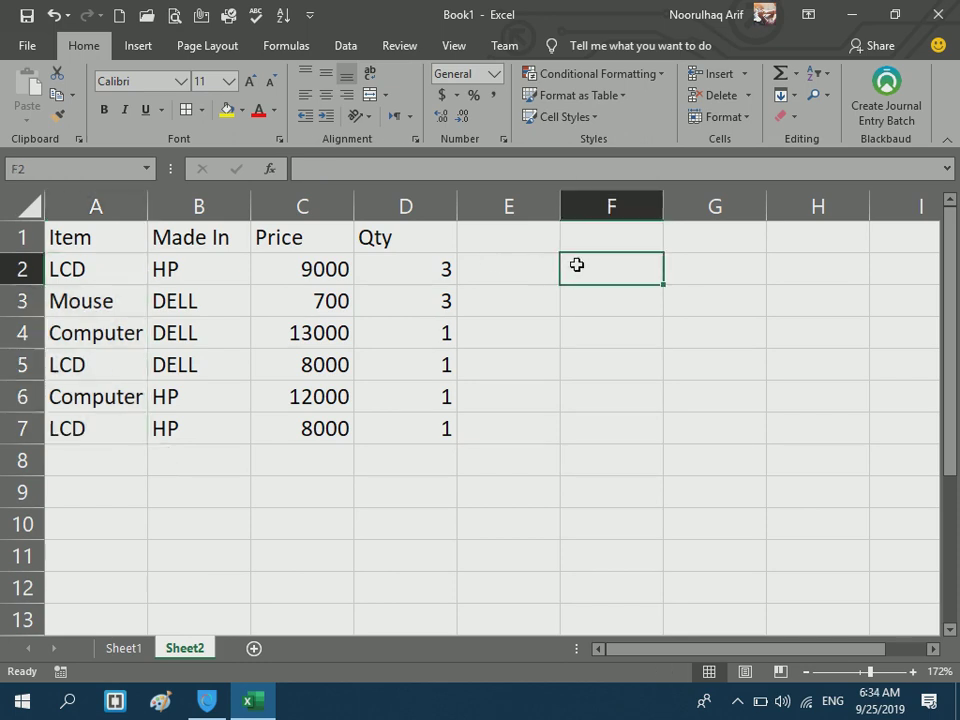
{"action": "type", "text": "Computer"}
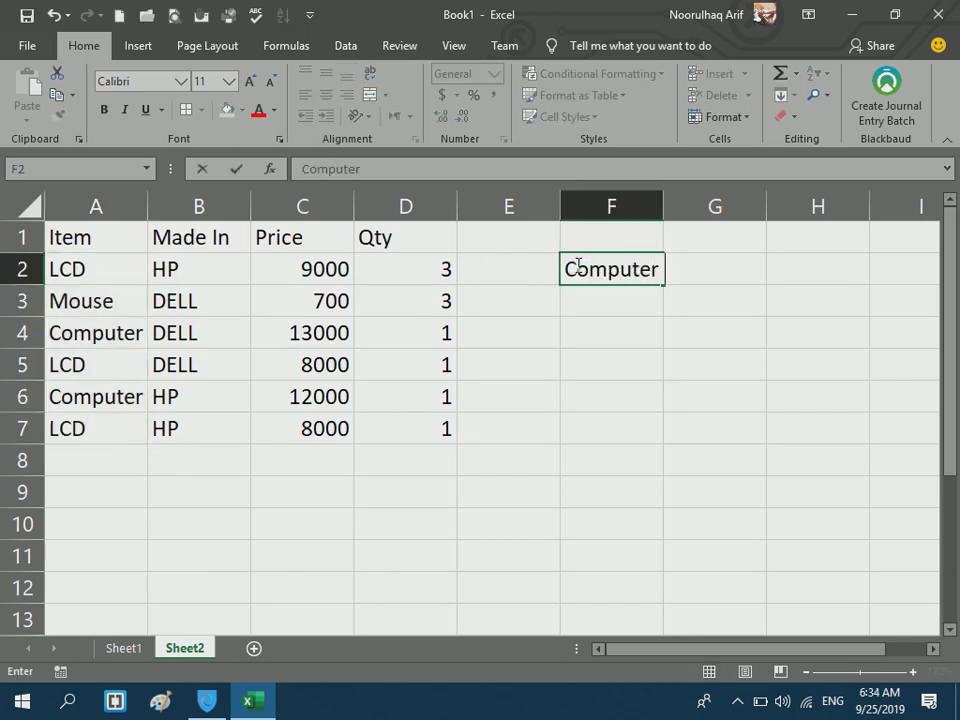
{"action": "type", "text": " Sale"}
{"action": "key", "text": "Return"}
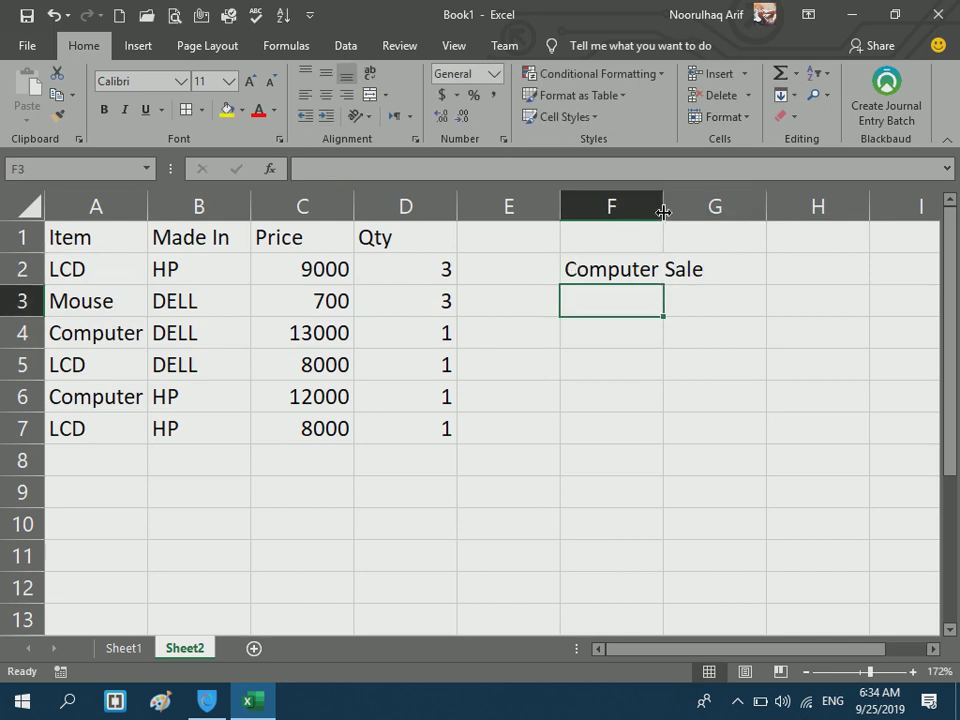
{"action": "double_click", "coordinate": [663, 206]}
{"action": "left_click", "coordinate": [703, 264]}
{"action": "double_click", "coordinate": [709, 259]}
{"action": "type", "text": "Time"}
{"action": "key", "text": "Return"}
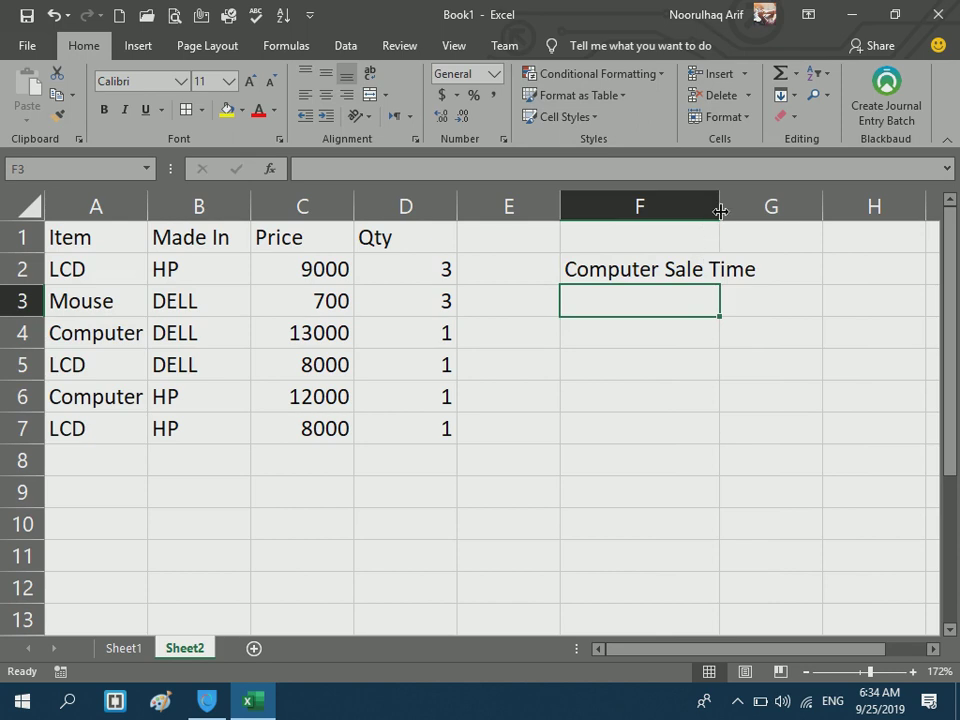
{"action": "double_click", "coordinate": [719, 206]}
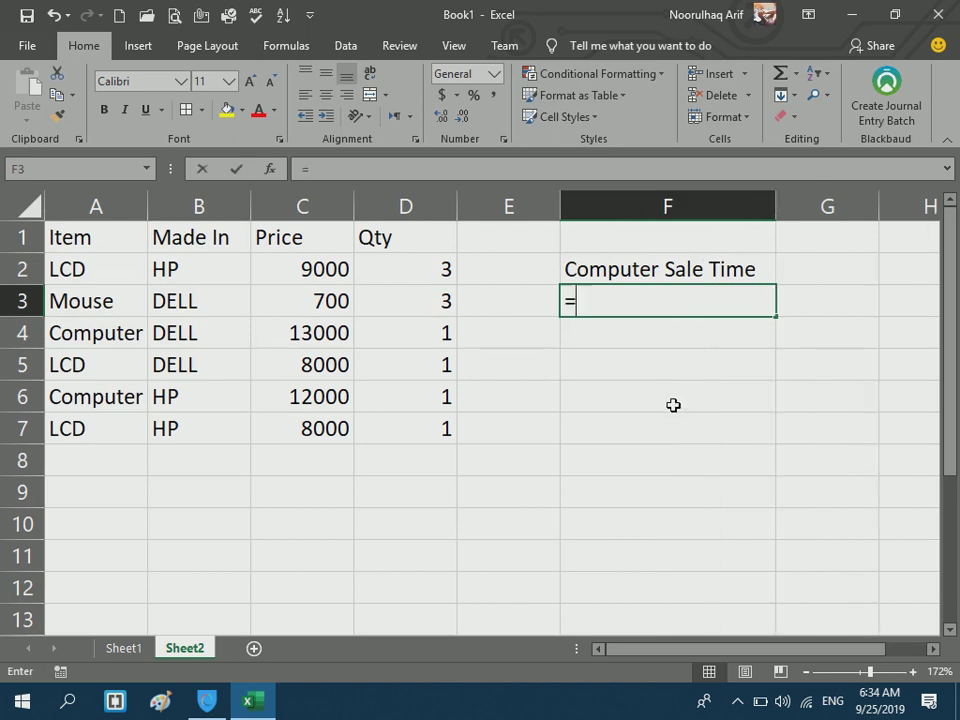
- Enter a COUNTIFS formula in F3 that counts rows with "Computer" in A2:A7 and "HP" in B2:B7
{"action": "type", "text": "=countifs("}
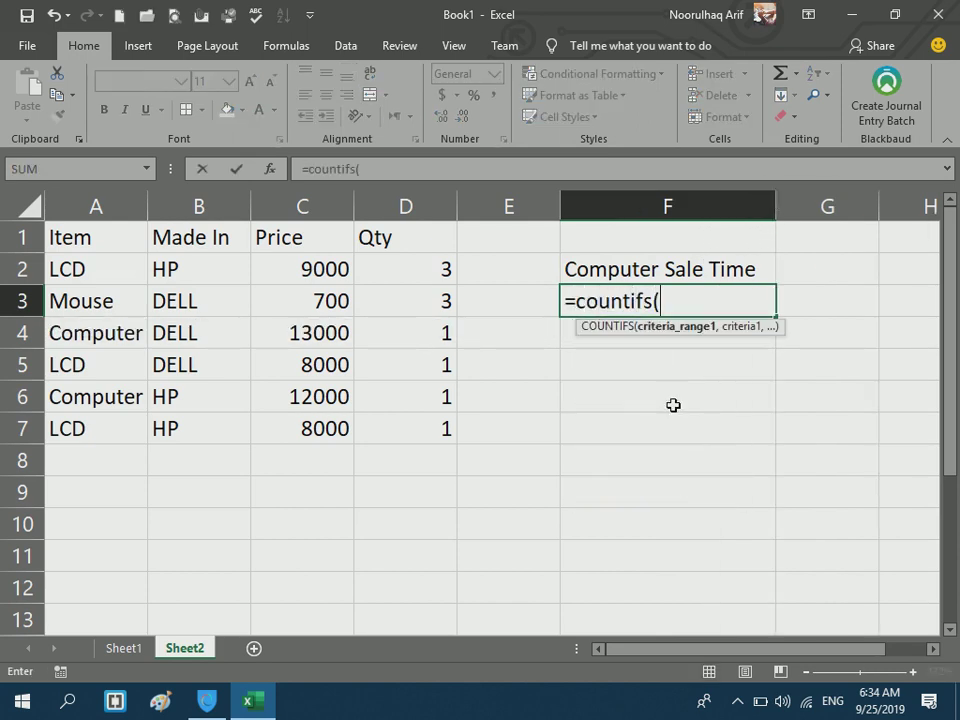
{"action": "left_click_drag", "start_coordinate": [77, 270], "coordinate": [77, 424]}
{"action": "type", "text": ",\"Computer\","}
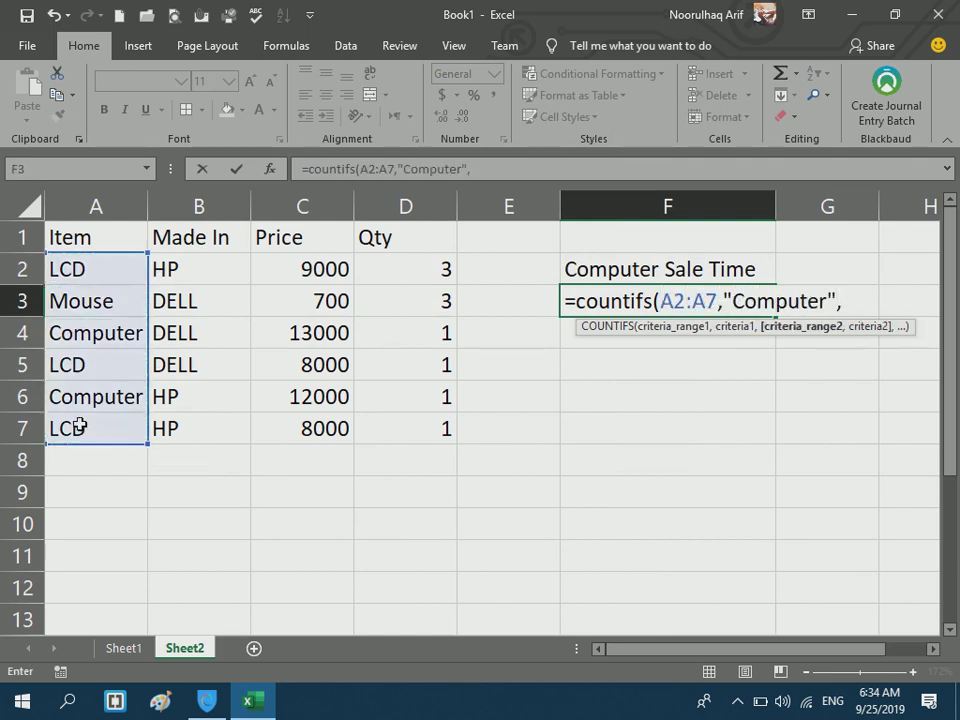
{"action": "left_click_drag", "start_coordinate": [219, 276], "coordinate": [214, 416]}
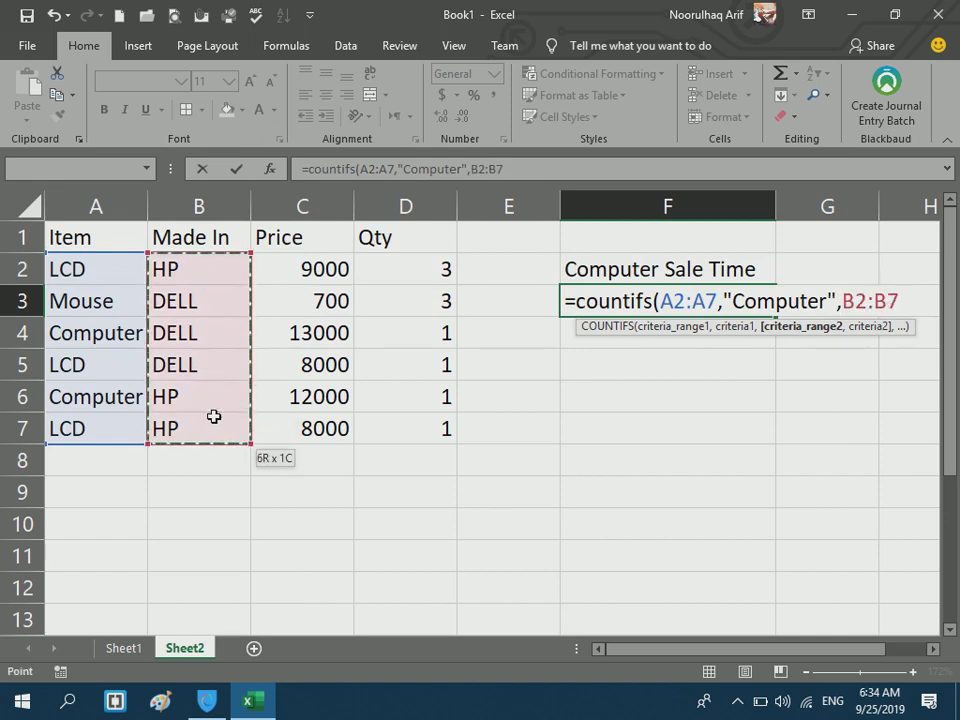
{"action": "type", "text": ",\""}
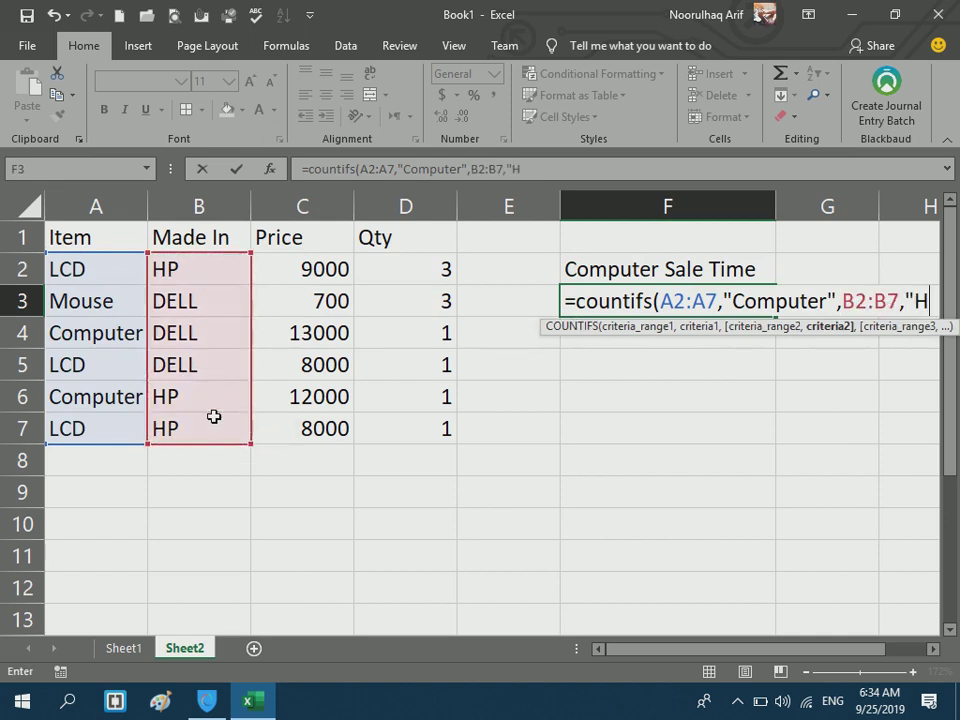
{"action": "type", "text": "HP\")"}
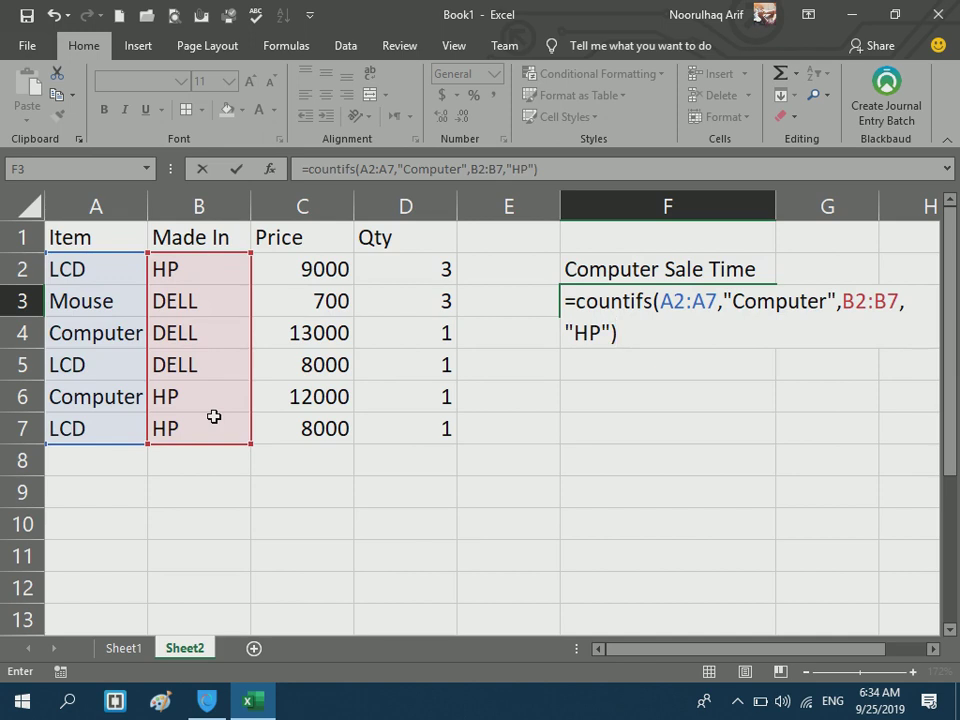
{"action": "key", "text": "Return"}
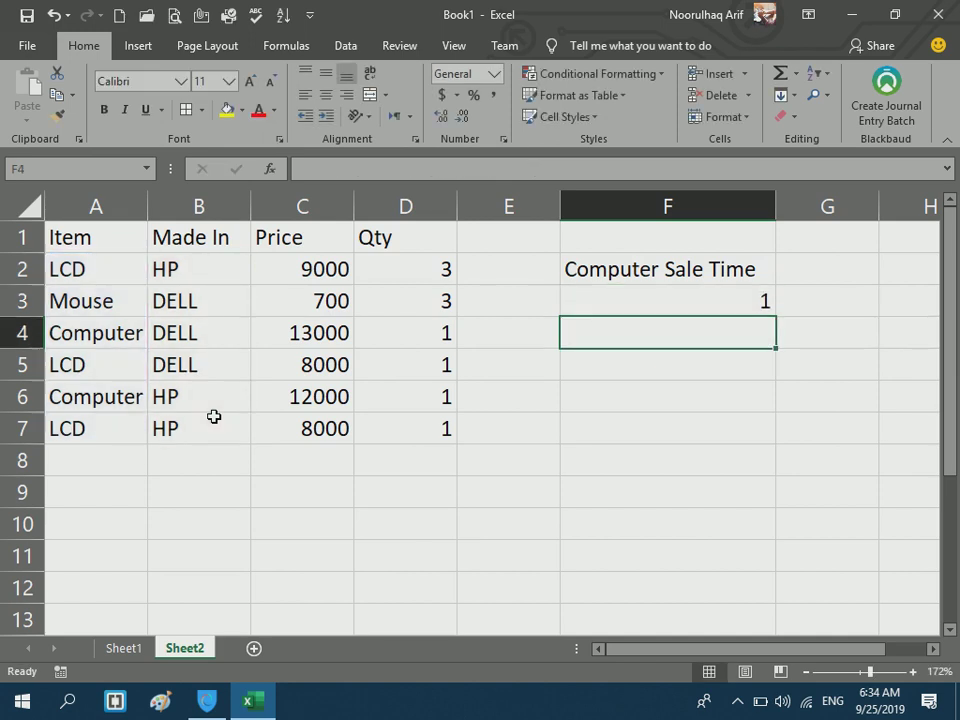
- Centre the COUNTIFS result horizontally in cell F3
{"action": "left_click", "coordinate": [729, 310]}
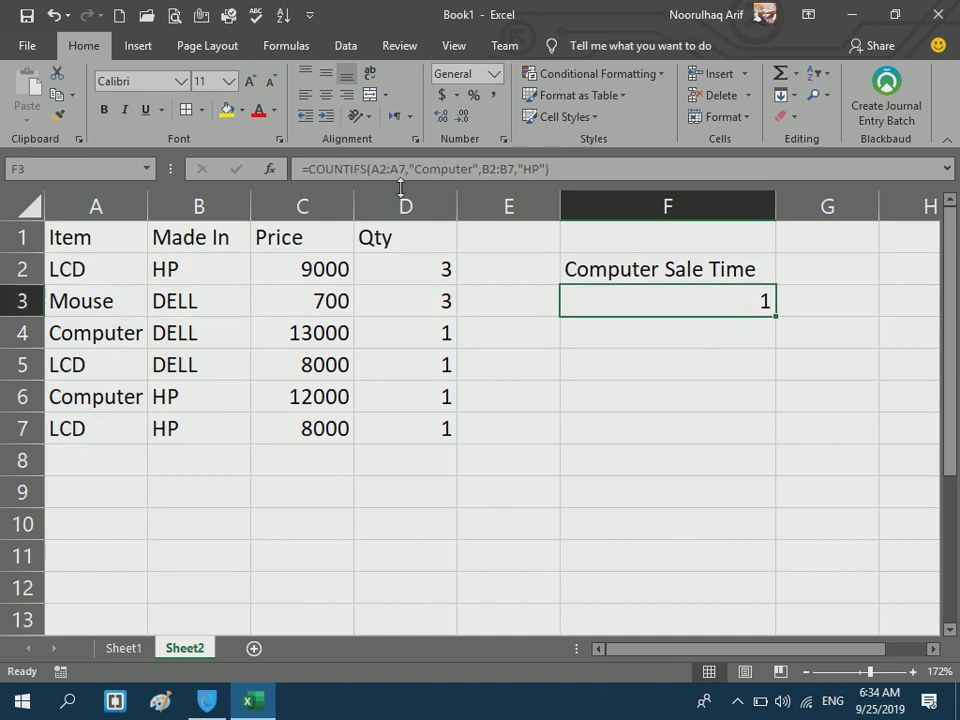
{"action": "left_click", "coordinate": [326, 94]}
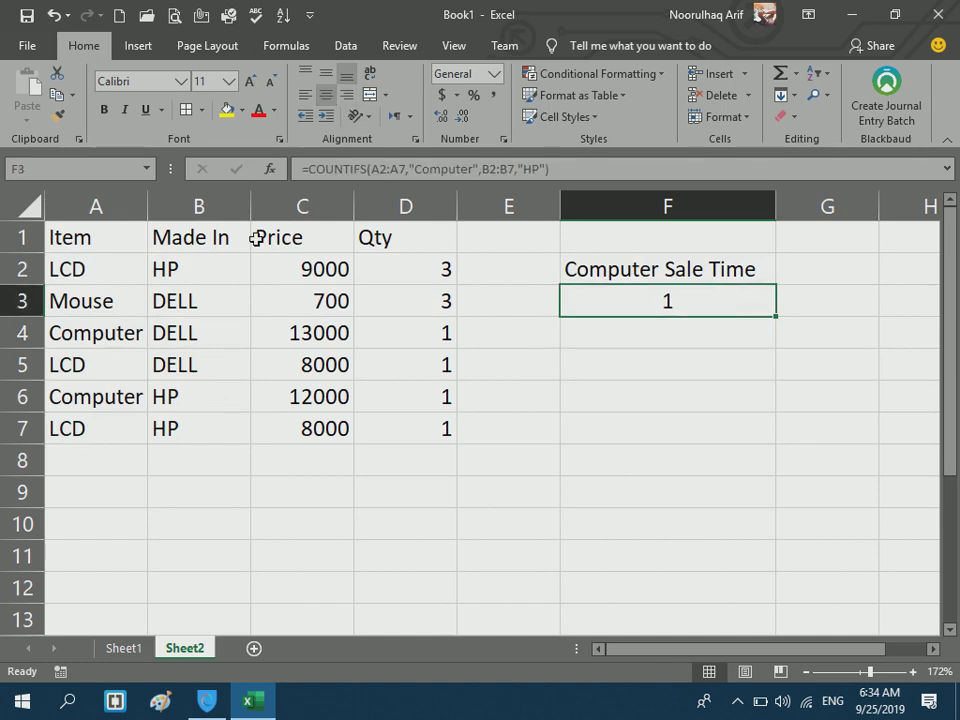
{"action": "left_click", "coordinate": [127, 331]}
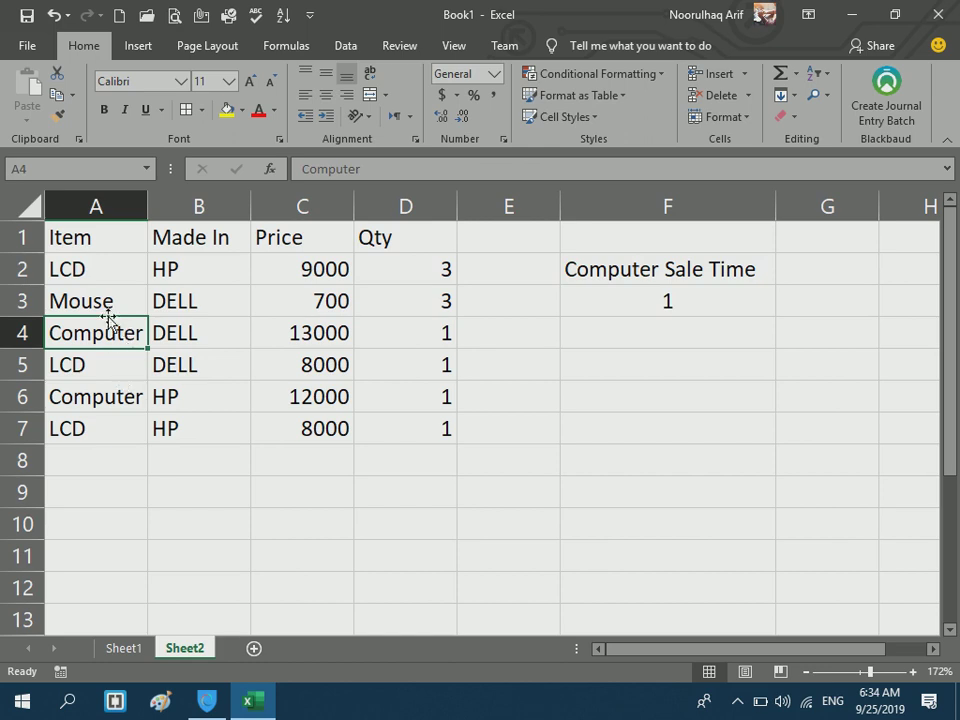
- Replace the item in cell A2 with Computer
{"action": "left_click", "coordinate": [81, 270]}
{"action": "type", "text": "Computer"}
{"action": "key", "text": "Tab"}
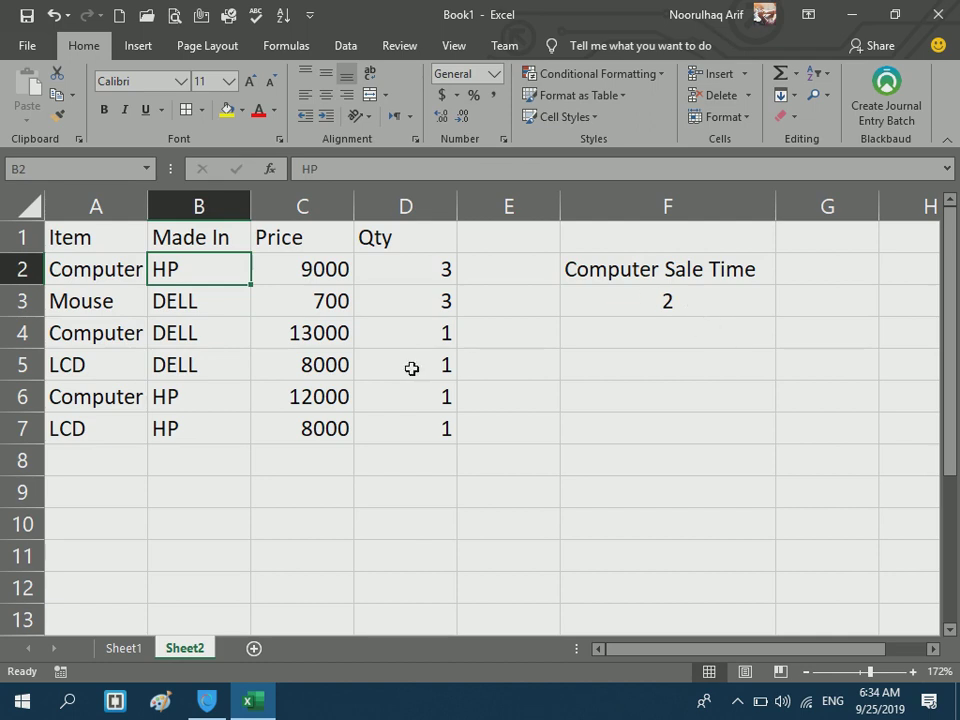
- Enter a COUNTIF formula in F4 that counts the "Computer" entries in A2:A7
{"action": "left_click", "coordinate": [588, 333]}
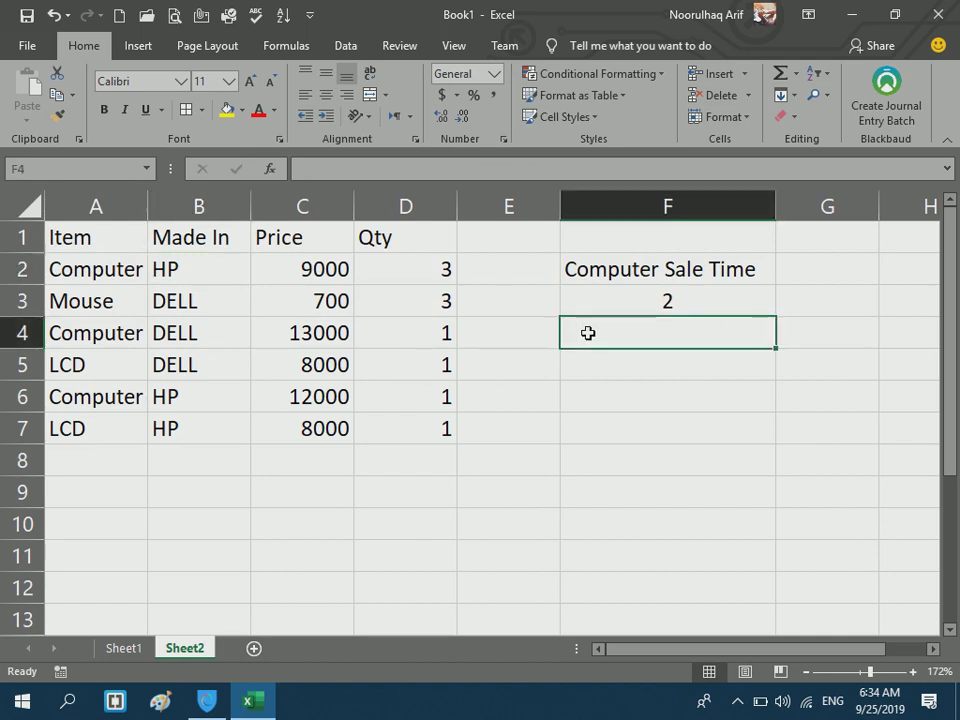
{"action": "type", "text": "Countif("}
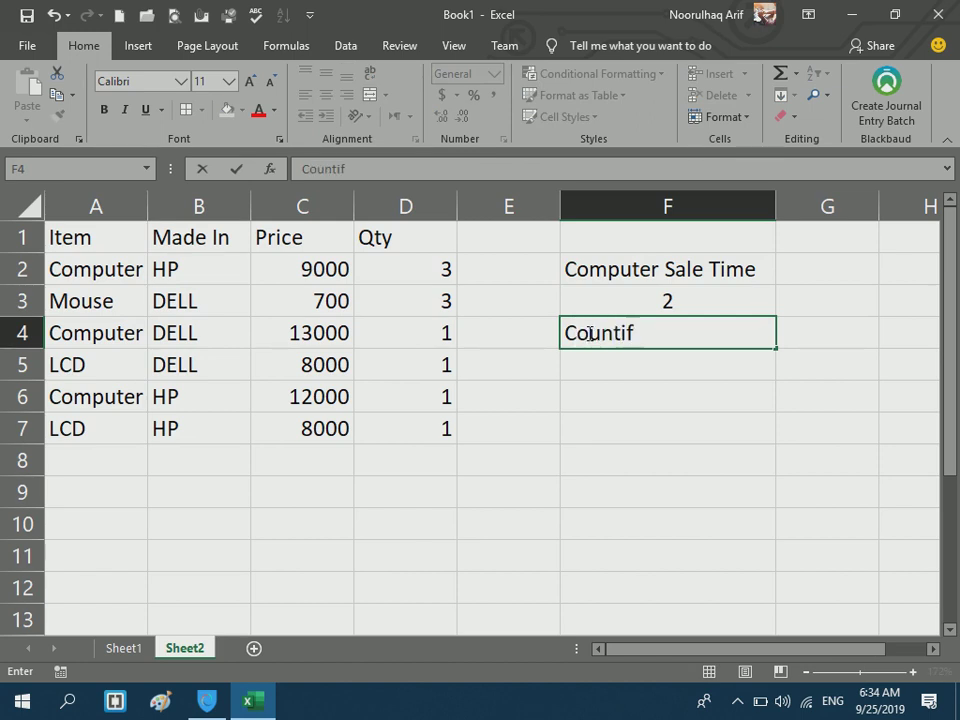
{"action": "left_click_drag", "start_coordinate": [75, 268], "coordinate": [73, 422]}
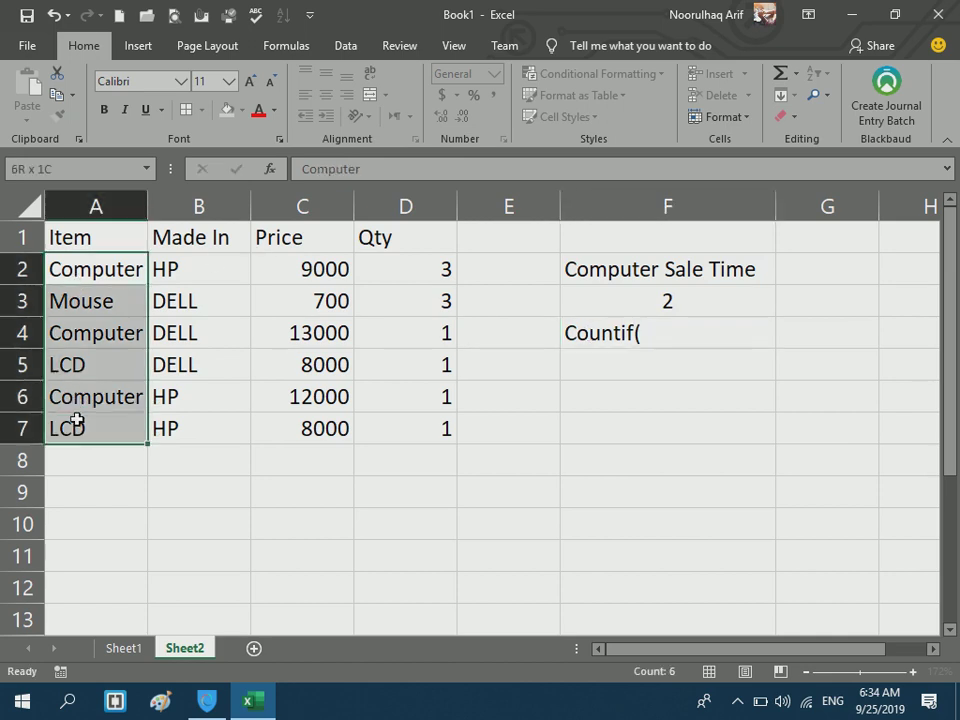
{"action": "left_click", "coordinate": [566, 333]}
{"action": "double_click", "coordinate": [570, 334]}
{"action": "type", "text": "="}
{"action": "left_click", "coordinate": [664, 332]}
{"action": "left_click_drag", "start_coordinate": [86, 270], "coordinate": [104, 413]}
{"action": "type", "text": ",\"C"}
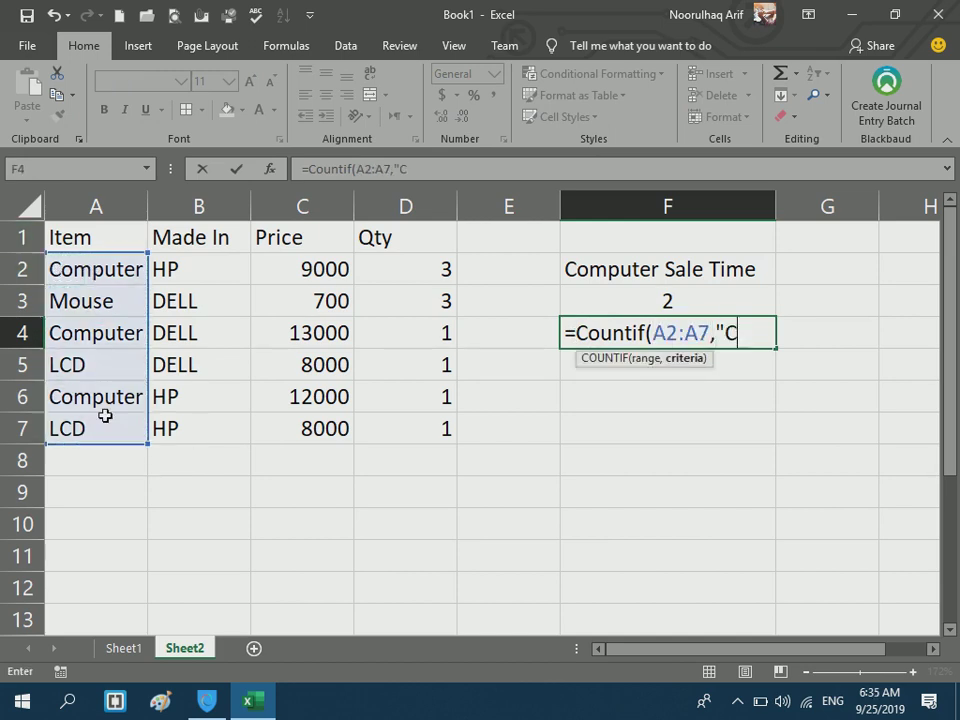
{"action": "type", "text": "omputer\""}
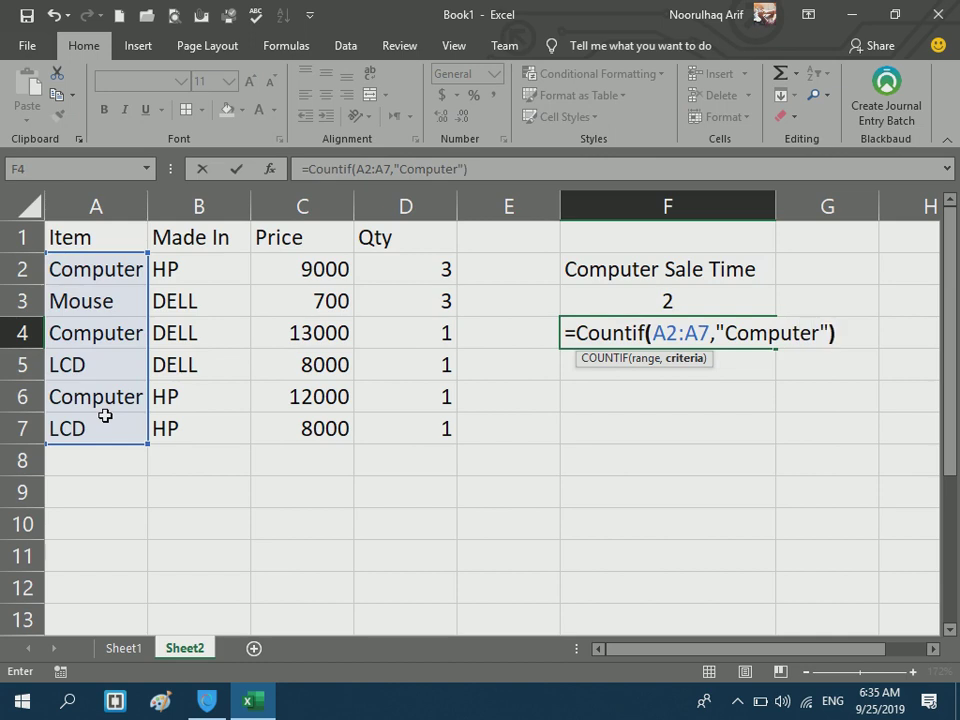
{"action": "key", "text": "Return"}
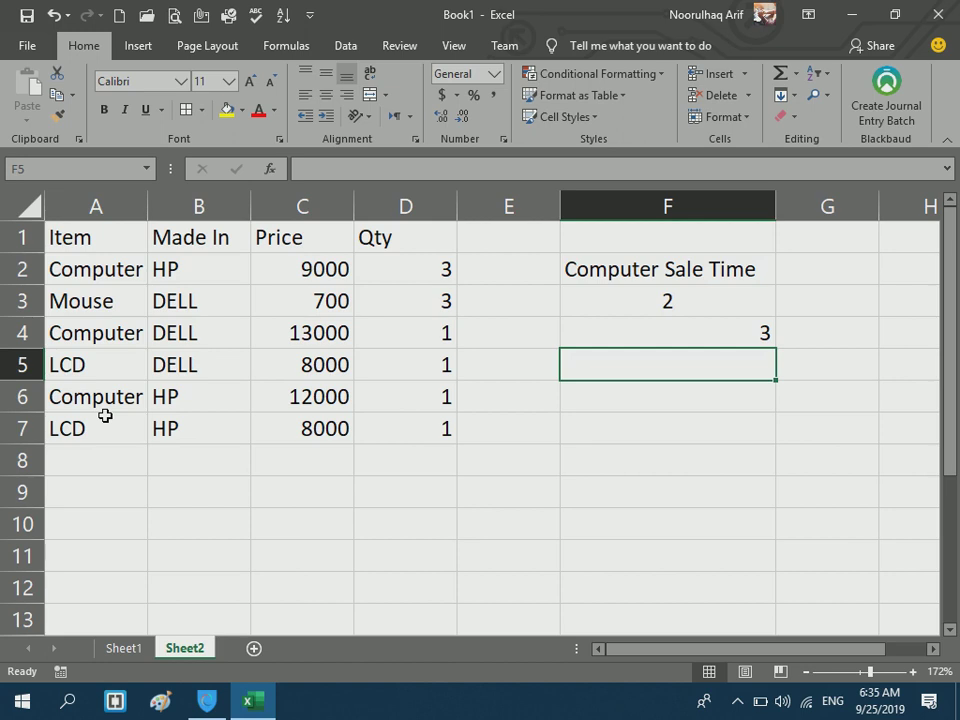
- Review the attendance table on Sheet1 and return to Sheet2
{"action": "left_click", "coordinate": [124, 649]}
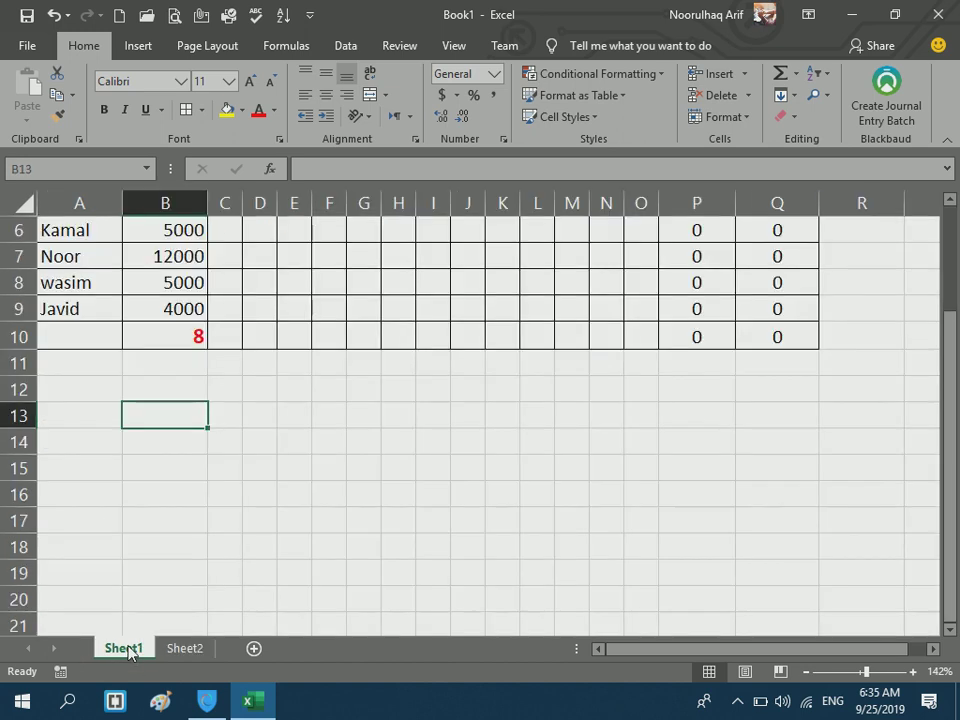
{"action": "left_click_drag", "start_coordinate": [955, 450], "coordinate": [955, 352]}
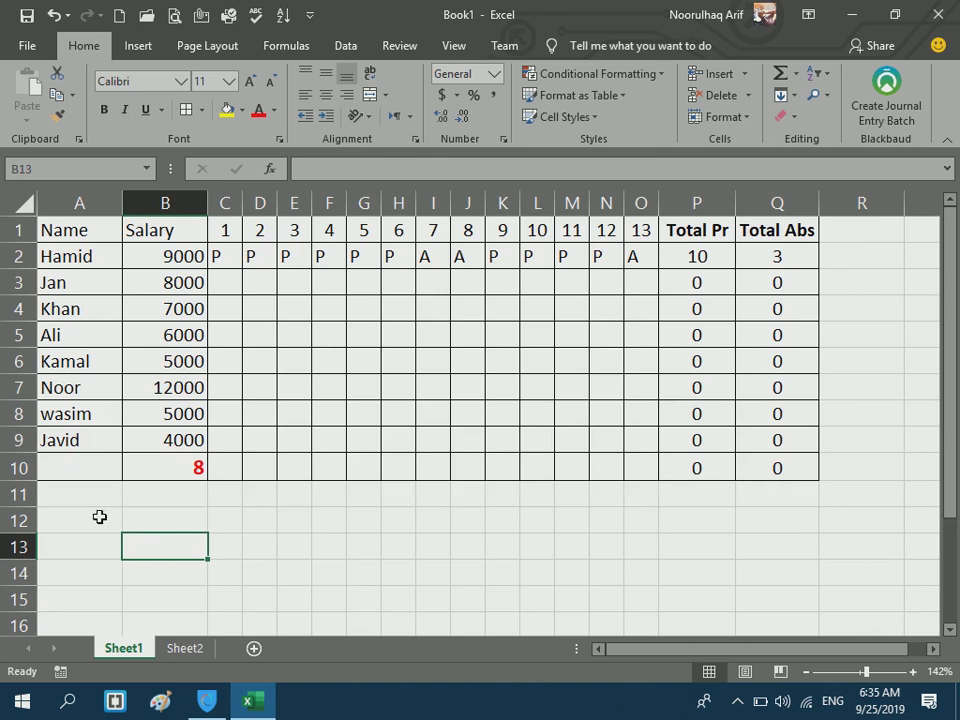
{"action": "left_click", "coordinate": [193, 647]}
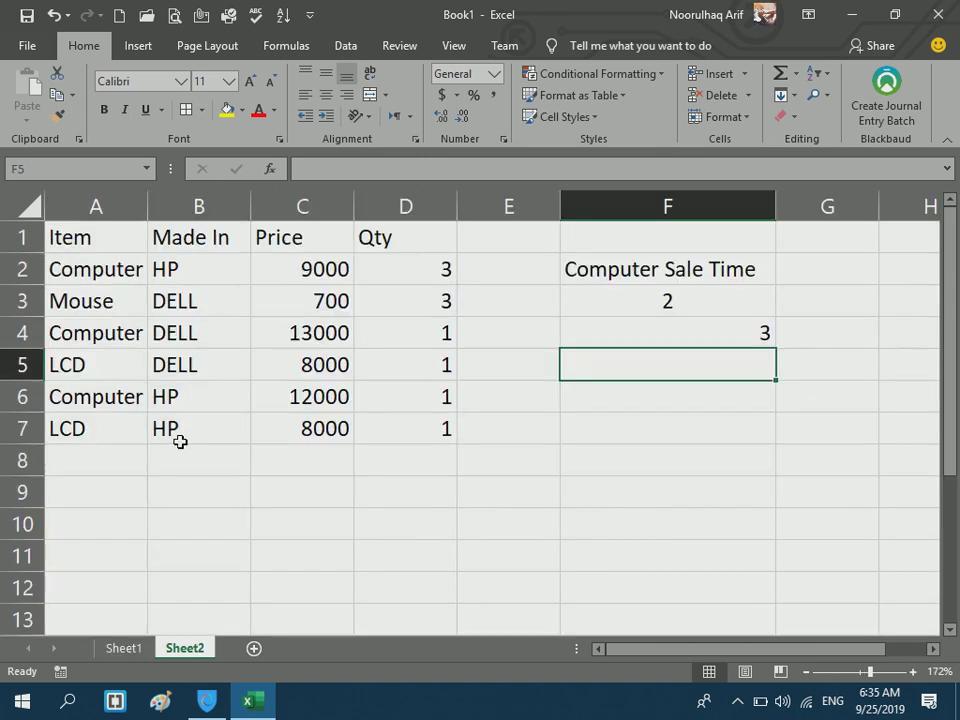
- Enter the heading Datedif in A8 and format it bold, red and 12 pt
{"action": "left_click", "coordinate": [118, 459]}
{"action": "type", "text": "Datedif"}
{"action": "key", "text": "Return"}
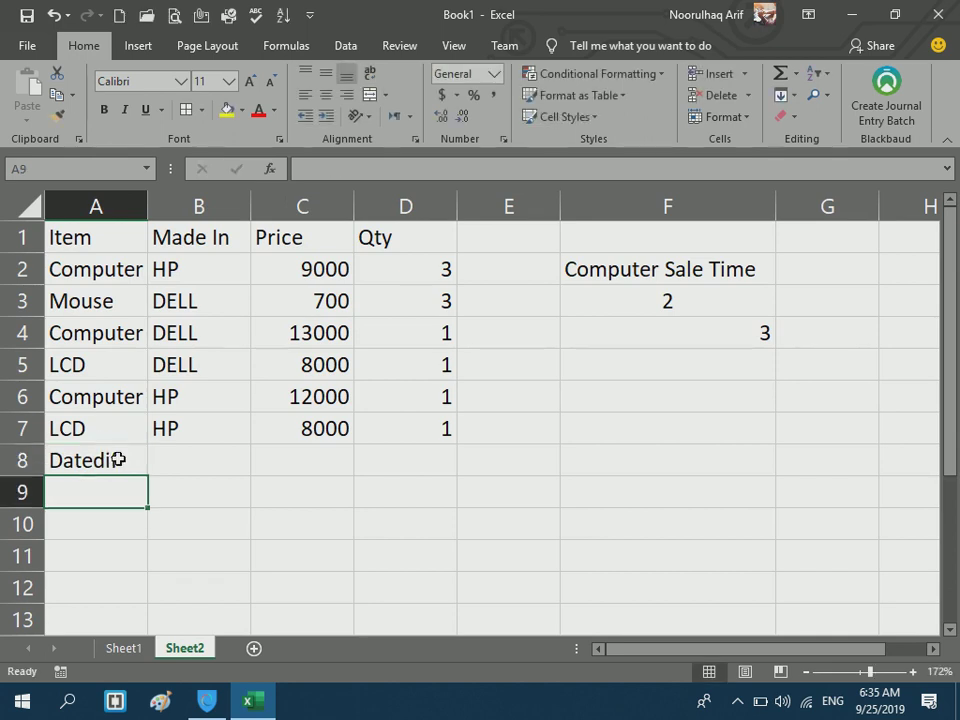
{"action": "left_click", "coordinate": [118, 459]}
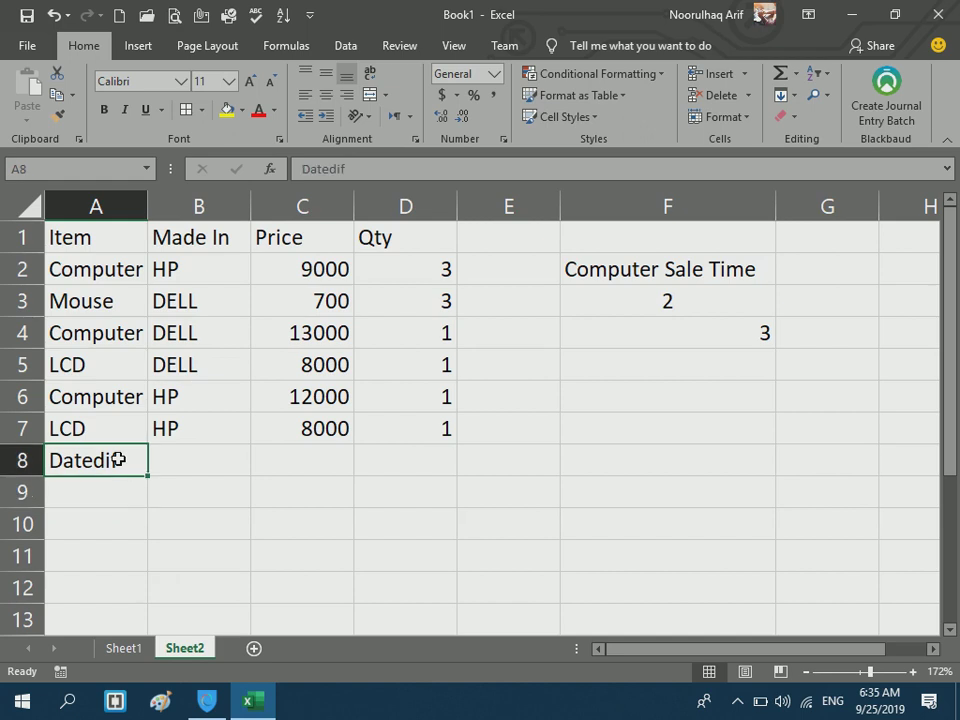
{"action": "left_click", "coordinate": [104, 109]}
{"action": "left_click", "coordinate": [259, 106]}
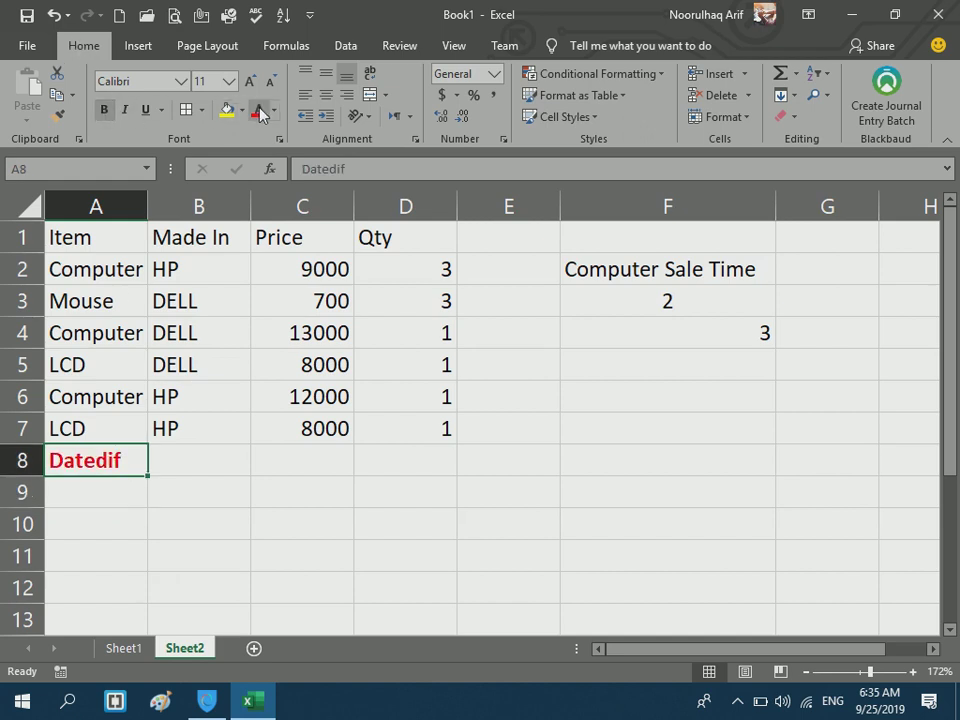
{"action": "left_click", "coordinate": [250, 82]}
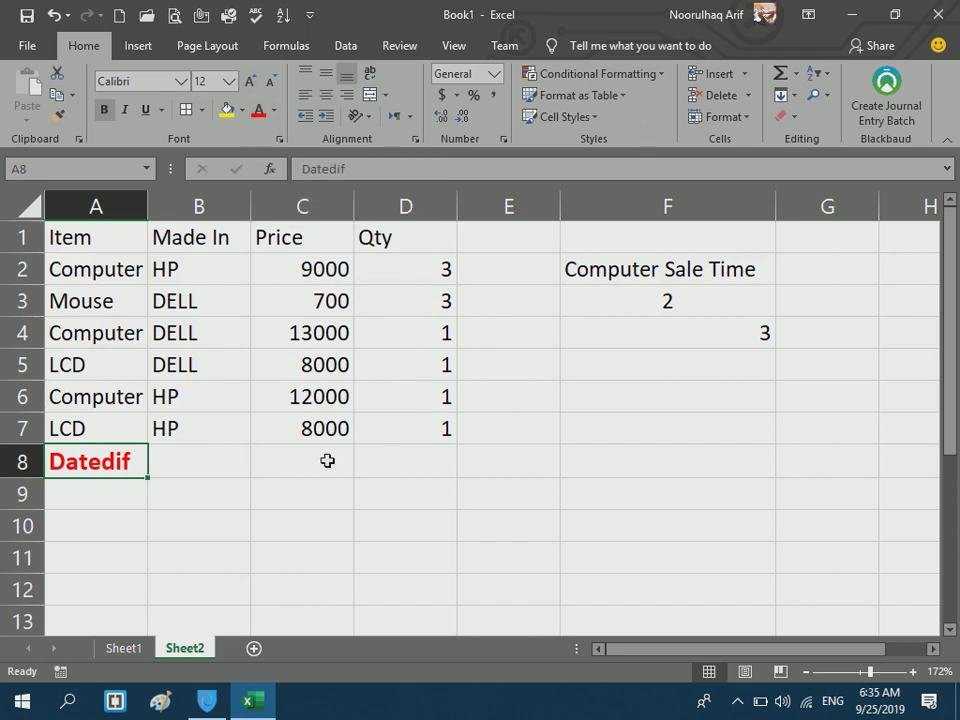
- Enter the label D.O.B in cell B9
{"action": "left_click", "coordinate": [238, 493]}
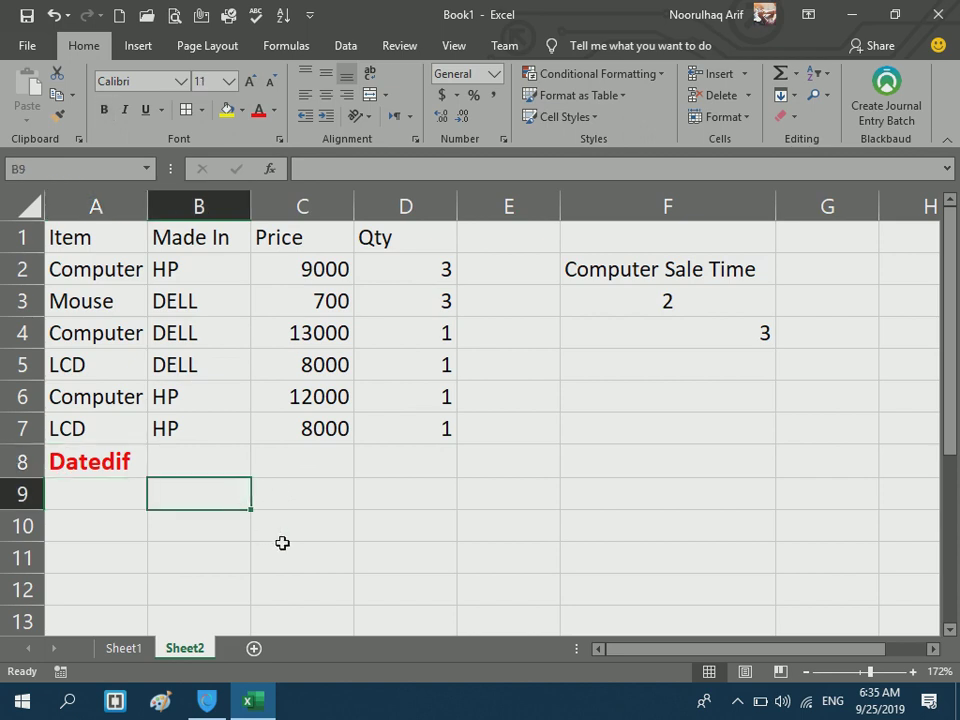
{"action": "type", "text": "D.OB"}
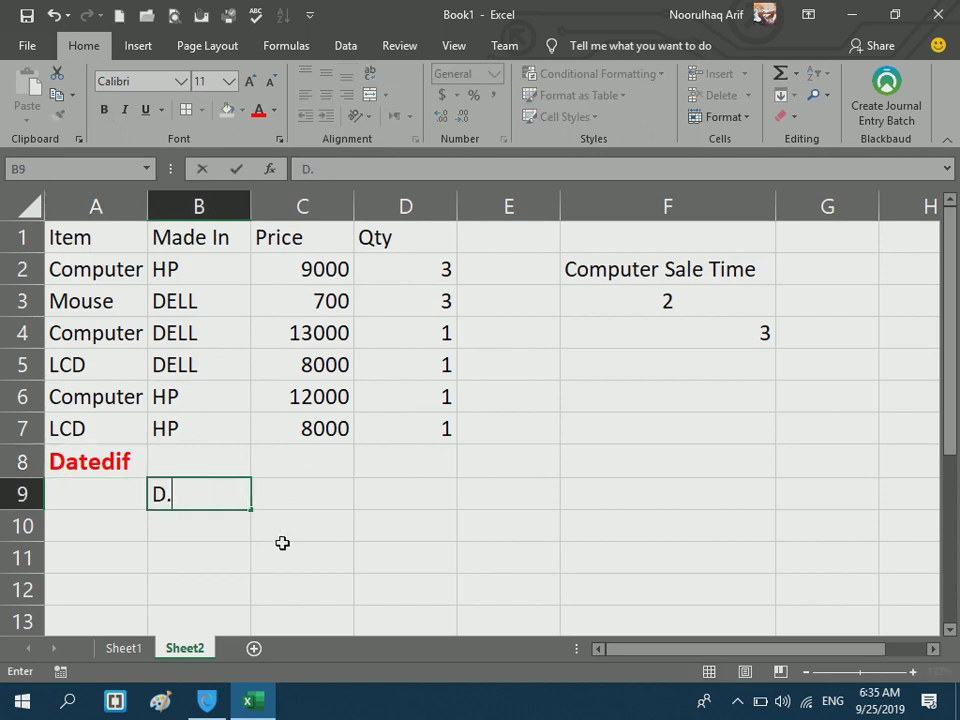
{"action": "key", "text": "BackSpace"}
{"action": "type", "text": ".O"}
{"action": "key", "text": "Tab"}
{"action": "key", "text": "shift+Tab"}
{"action": "type", "text": "O."}
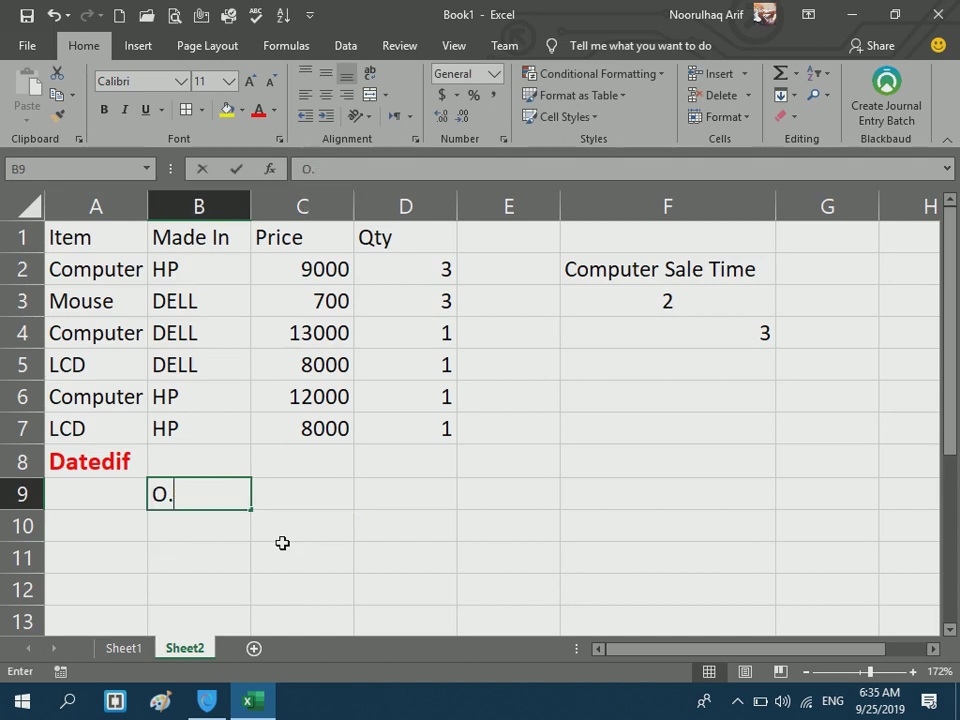
{"action": "key", "text": "BackSpace"}
{"action": "key", "text": "BackSpace"}
{"action": "type", "text": "D.O.B"}
{"action": "key", "text": "Tab"}
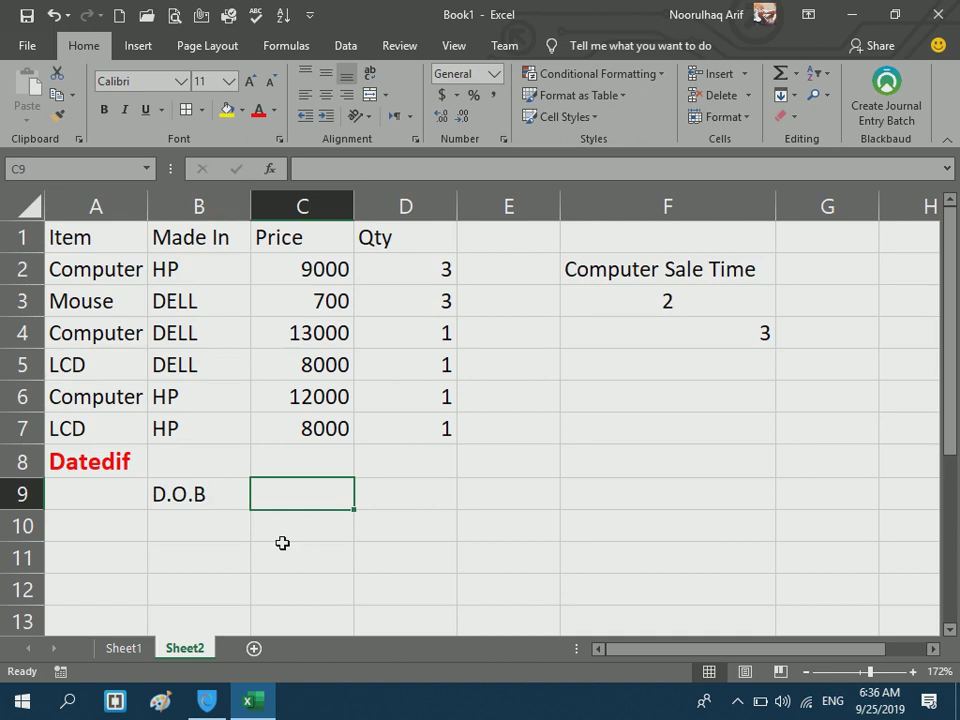
- Enter the date of birth in C9 with a four-digit year and widen column C to fit it
{"action": "type", "text": "19"}
{"action": "type", "text": "3-"}
{"action": "type", "text": "/10/20"}
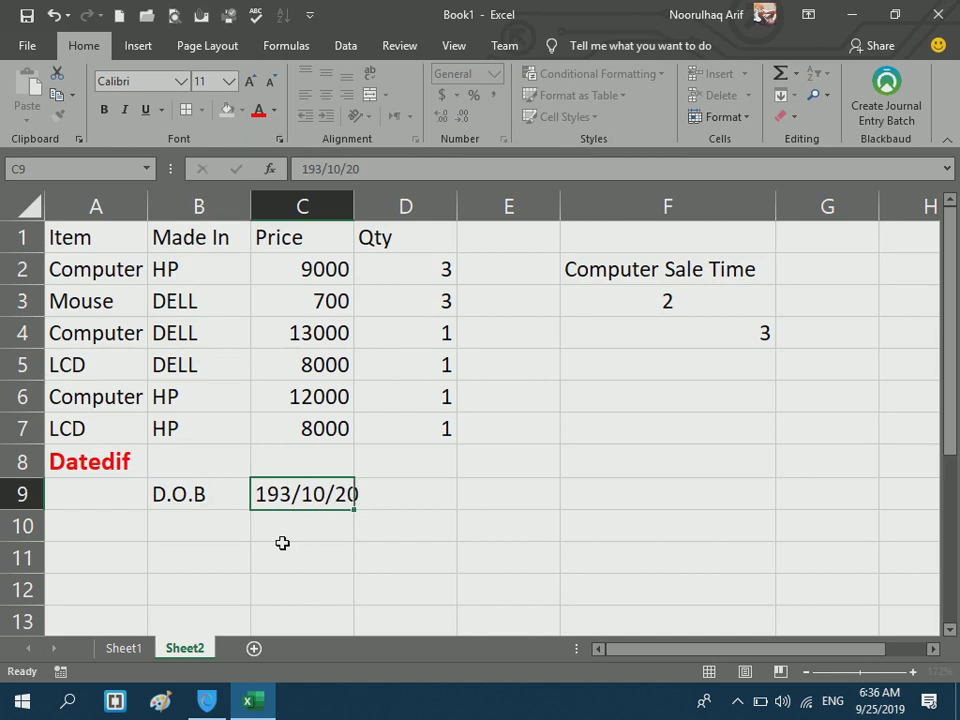
{"action": "key", "text": "Return"}
{"action": "double_click", "coordinate": [356, 210]}
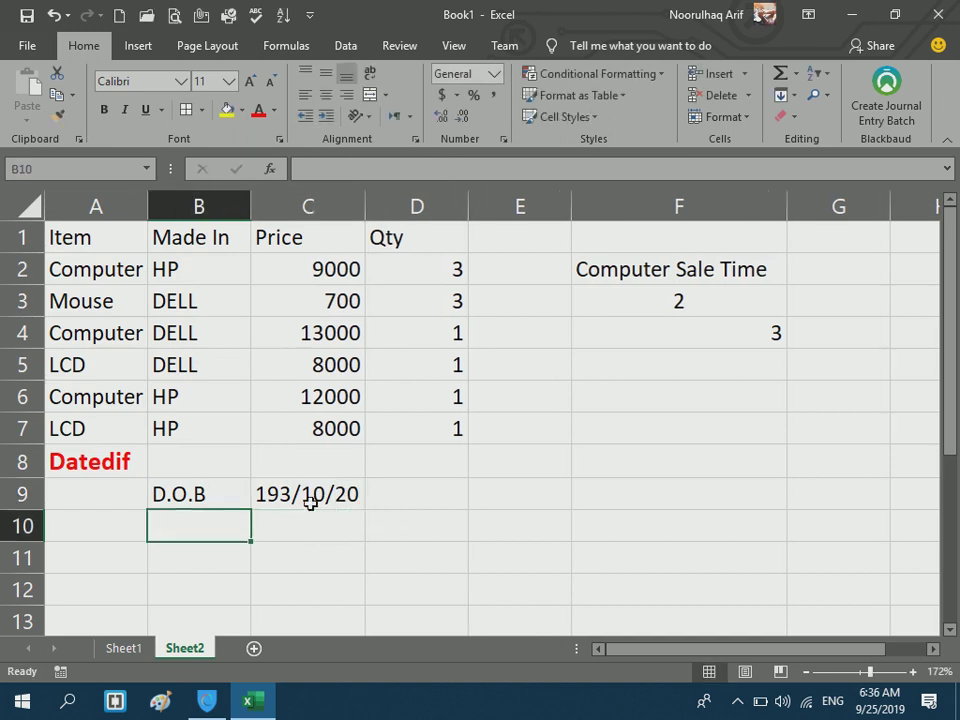
{"action": "double_click", "coordinate": [278, 494]}
{"action": "type", "text": "9"}
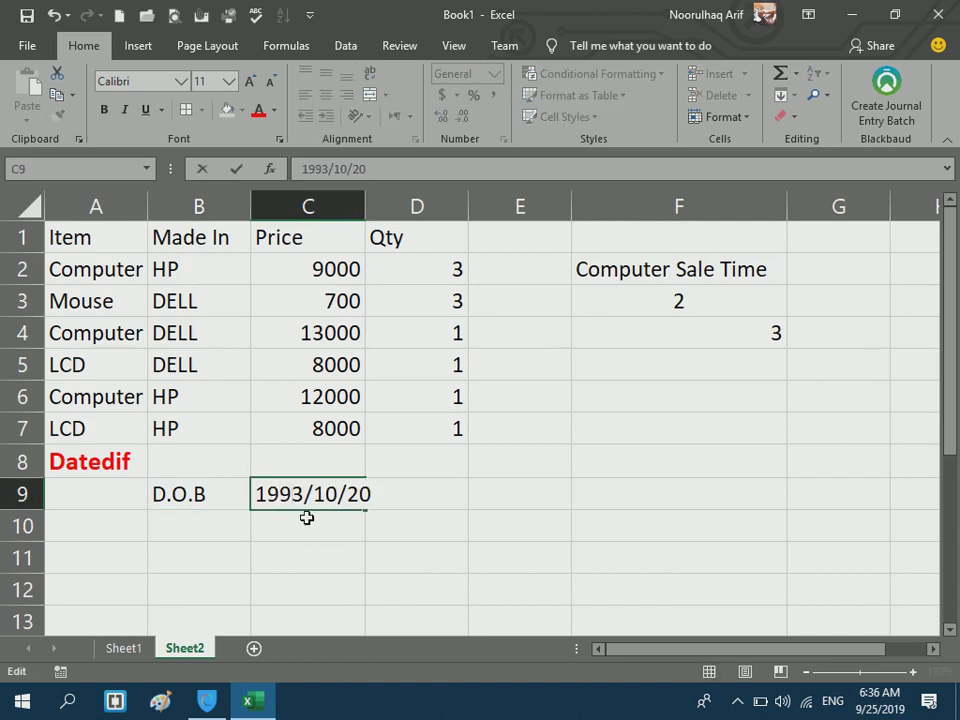
{"action": "key", "text": "Return"}
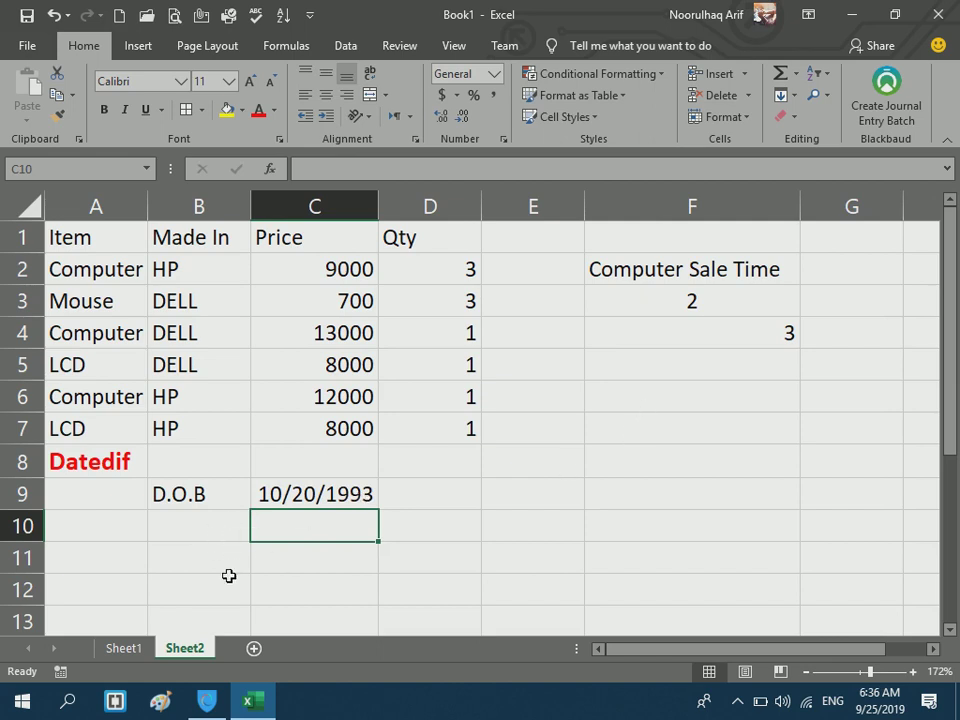
- Enter the labels Year, Month and Days in cells B11 to B13
{"action": "left_click", "coordinate": [193, 552]}
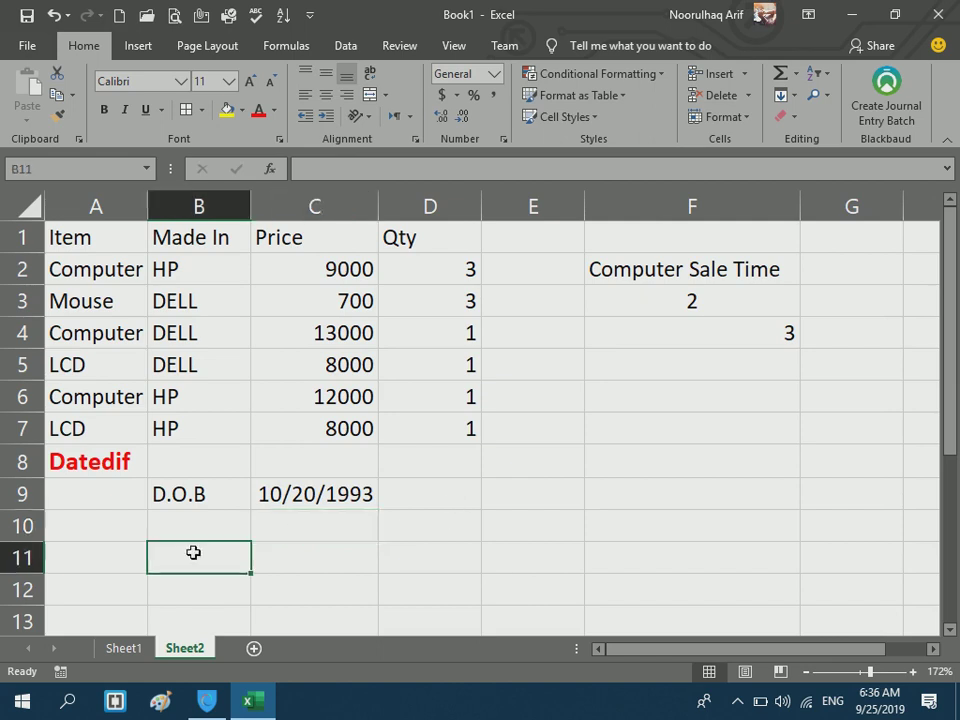
{"action": "type", "text": "y"}
{"action": "key", "text": "BackSpace"}
{"action": "type", "text": "Year"}
{"action": "key", "text": "Tab"}
{"action": "key", "text": "Return"}
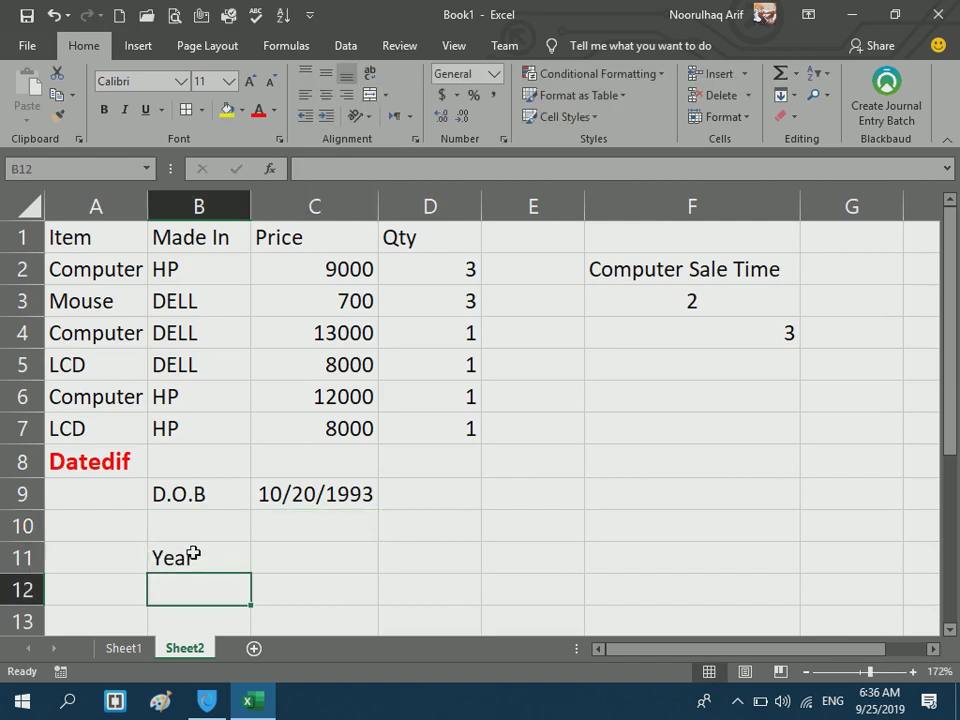
{"action": "type", "text": "Month"}
{"action": "key", "text": "Return"}
{"action": "type", "text": "Days"}
{"action": "key", "text": "Return"}
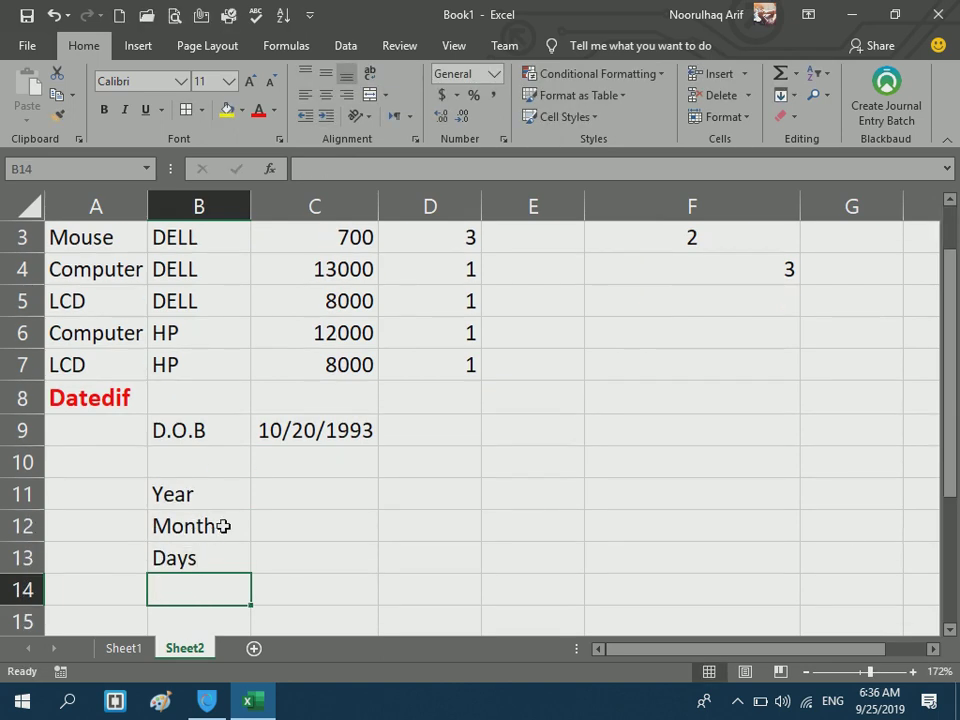
{"action": "left_click_drag", "start_coordinate": [221, 502], "coordinate": [266, 555]}
{"action": "left_click", "coordinate": [669, 437]}
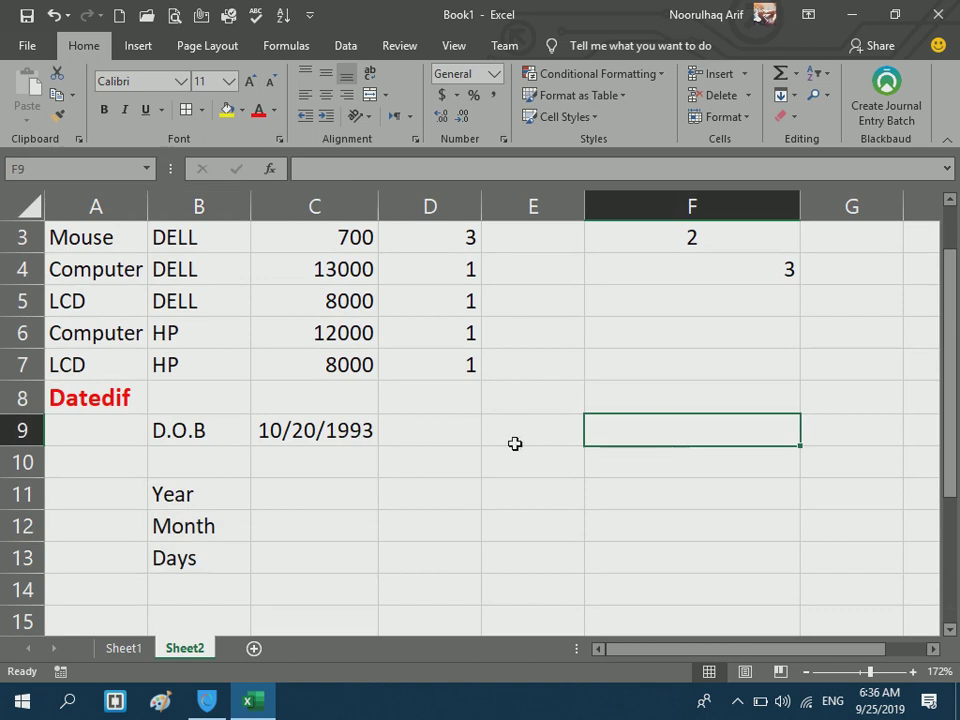
{"action": "left_click_drag", "start_coordinate": [249, 437], "coordinate": [268, 426]}
{"action": "left_click", "coordinate": [274, 516]}
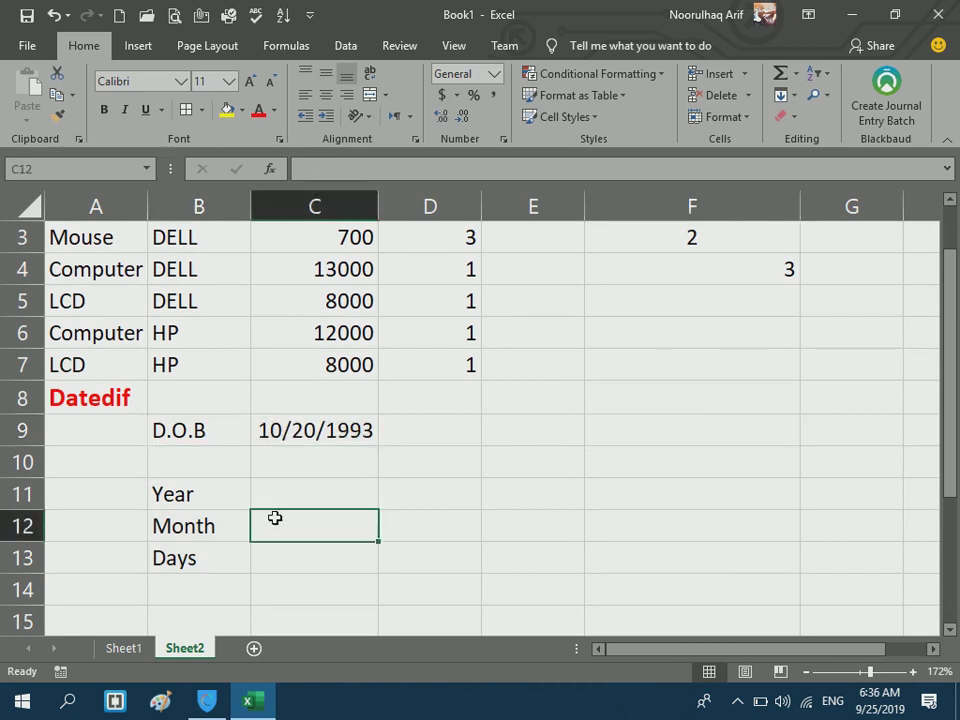
- Enter a DATEDIF formula in C11 that calculates the full years from the date in C9 to TODAY()
{"action": "left_click", "coordinate": [277, 501]}
{"action": "type", "text": "=date"}
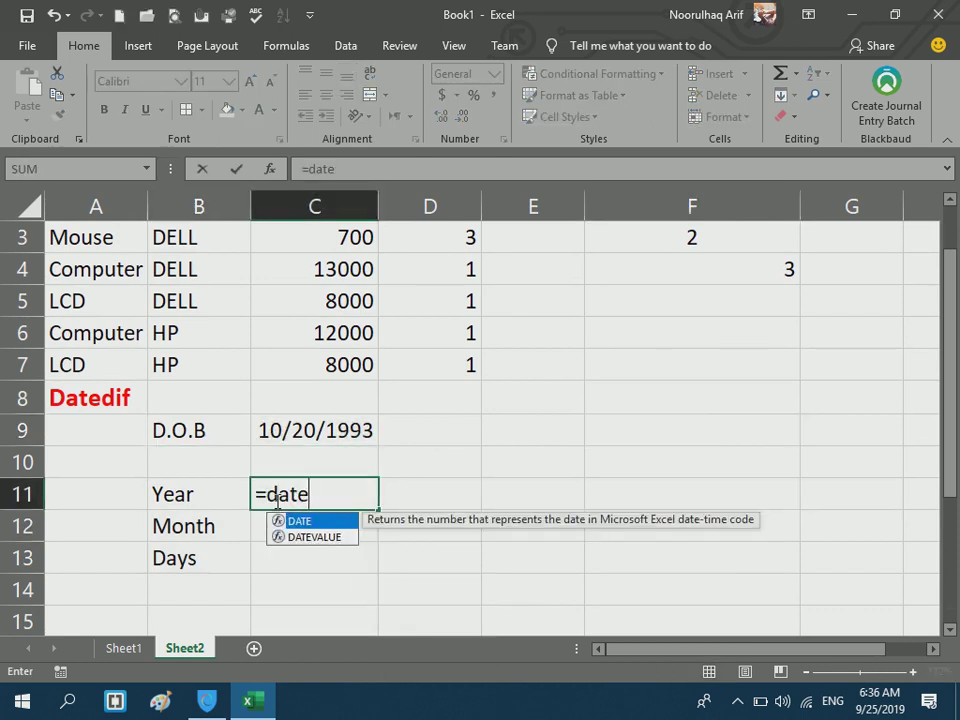
{"action": "type", "text": "dif("}
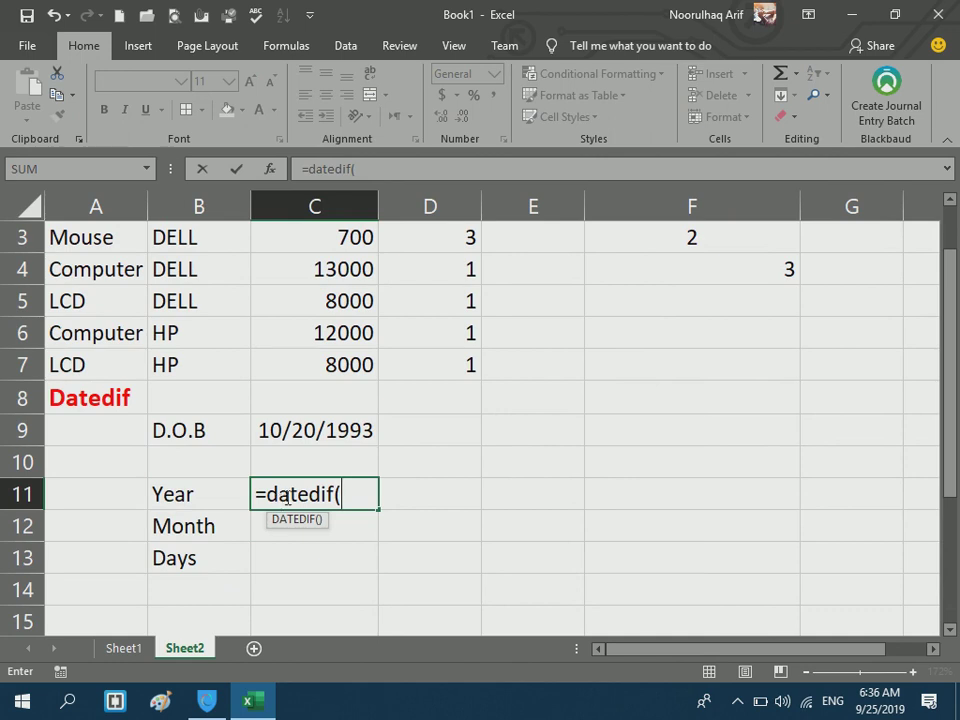
{"action": "left_click", "coordinate": [271, 432]}
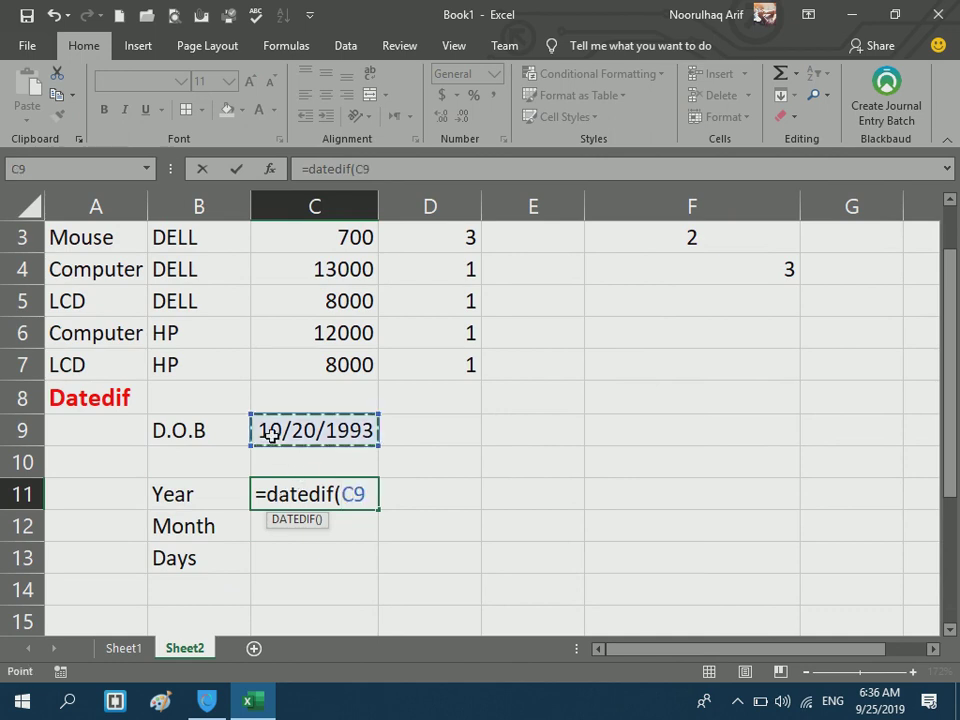
{"action": "type", "text": ","}
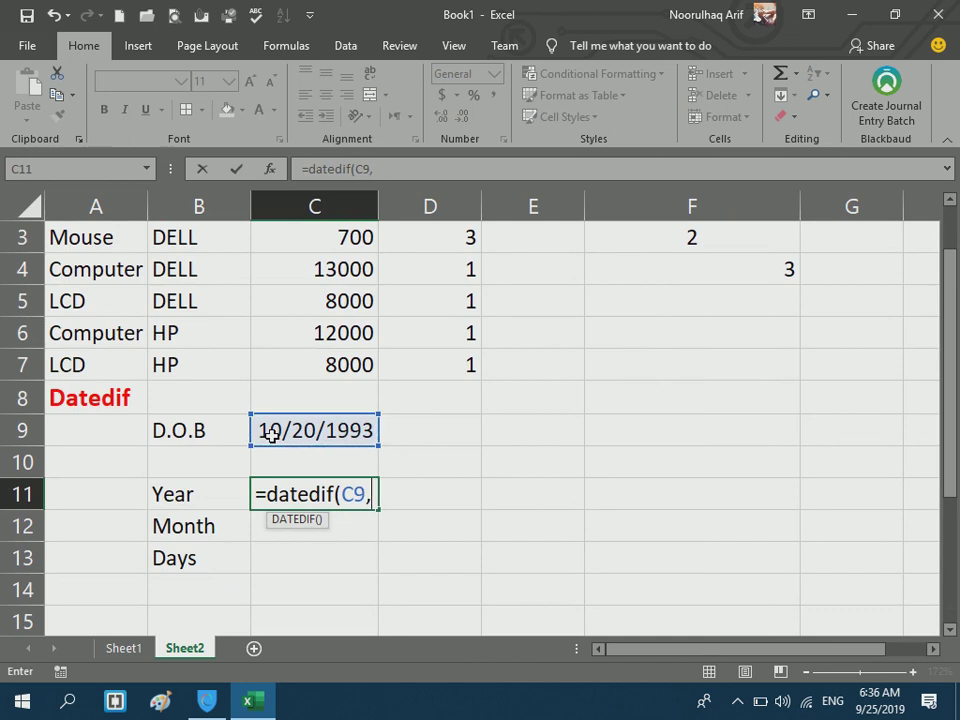
{"action": "type", "text": "to"}
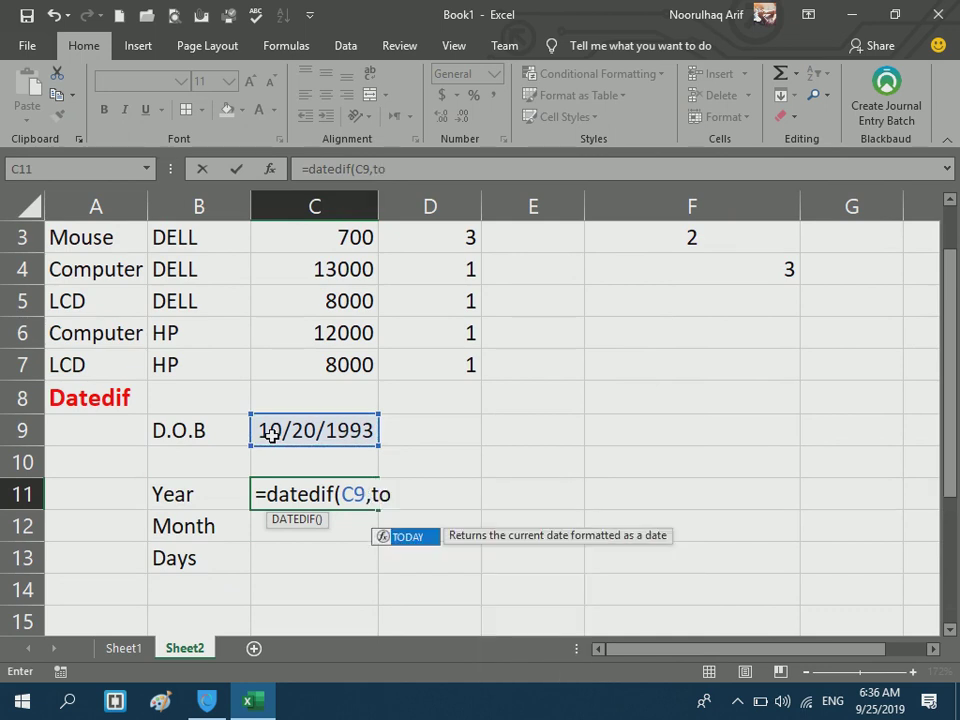
{"action": "double_click", "coordinate": [420, 539]}
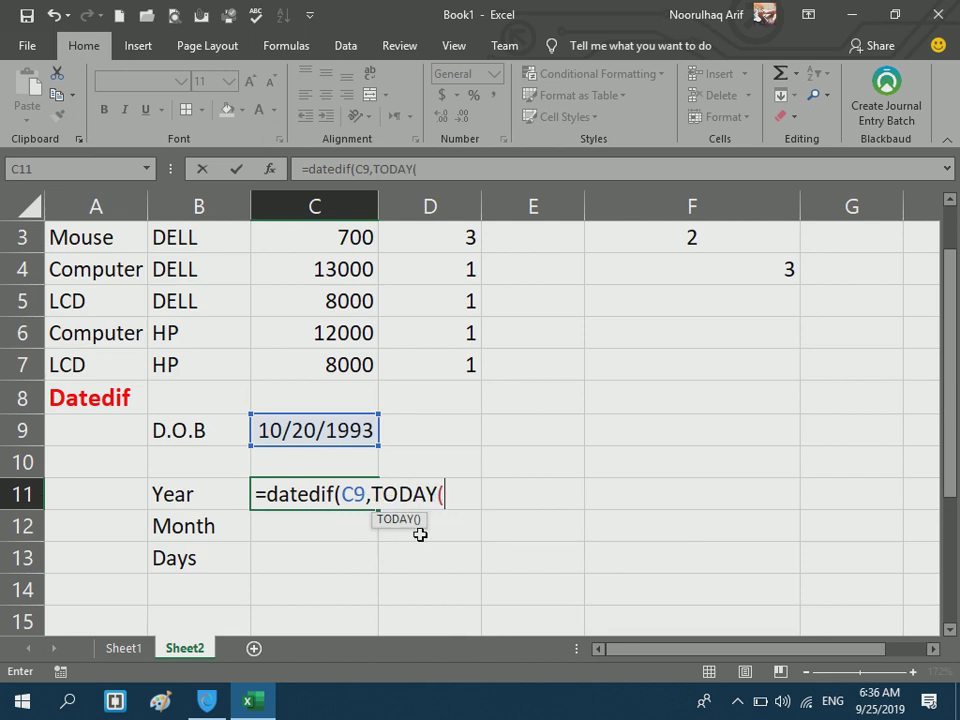
{"action": "type", "text": ")"}
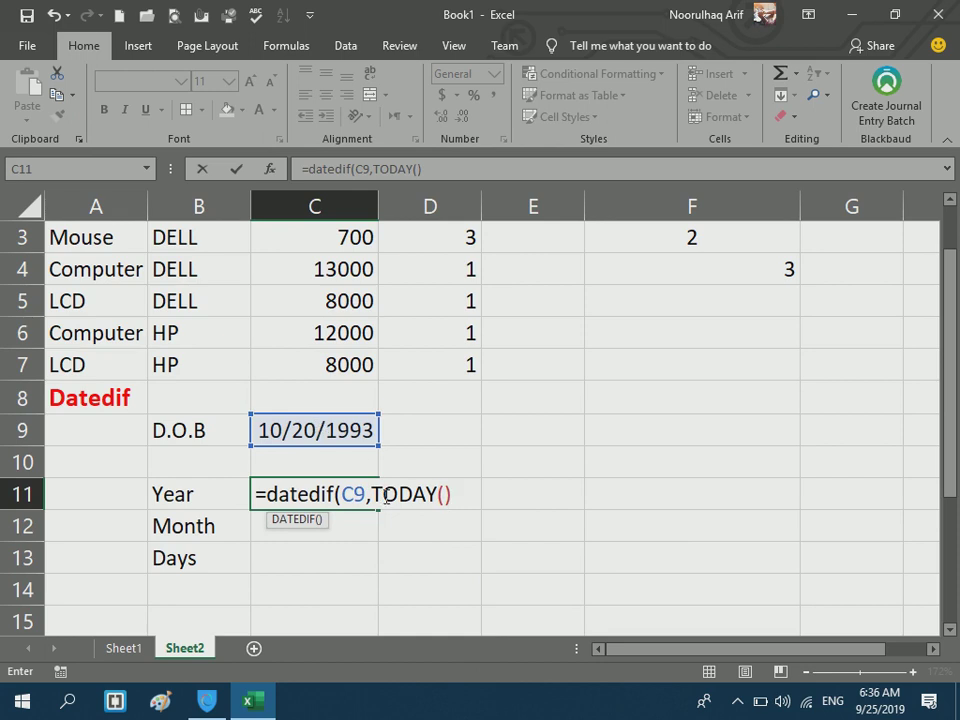
{"action": "left_click_drag", "start_coordinate": [376, 494], "coordinate": [460, 487]}
{"action": "left_click", "coordinate": [461, 497]}
{"action": "type", "text": ")"}
{"action": "key", "text": "Return"}
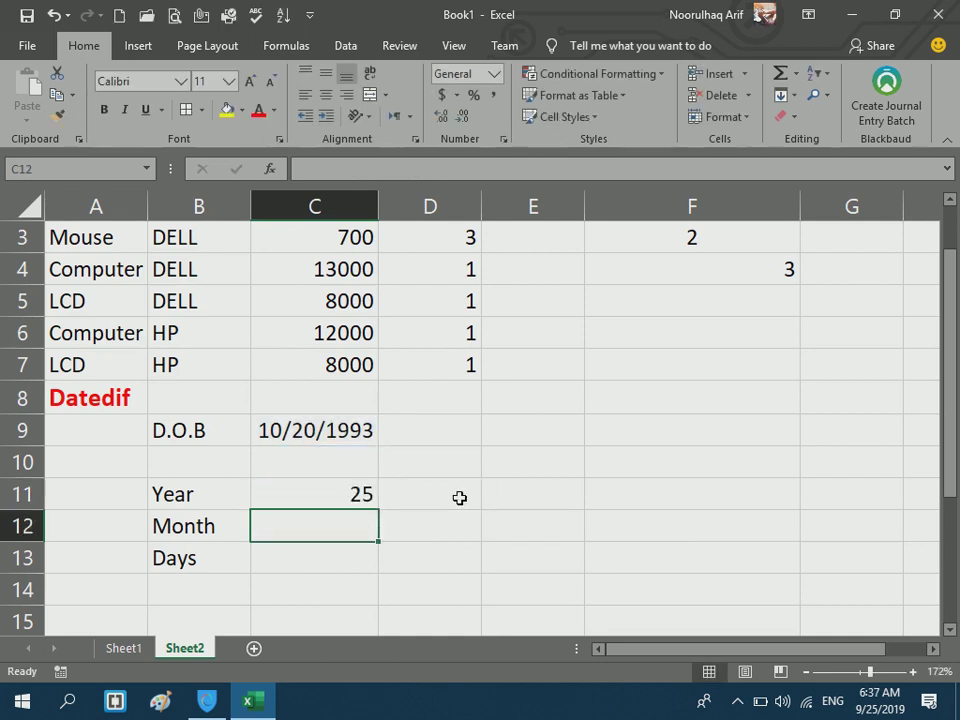
- Center the years result in cell C11
{"action": "left_click", "coordinate": [345, 488]}
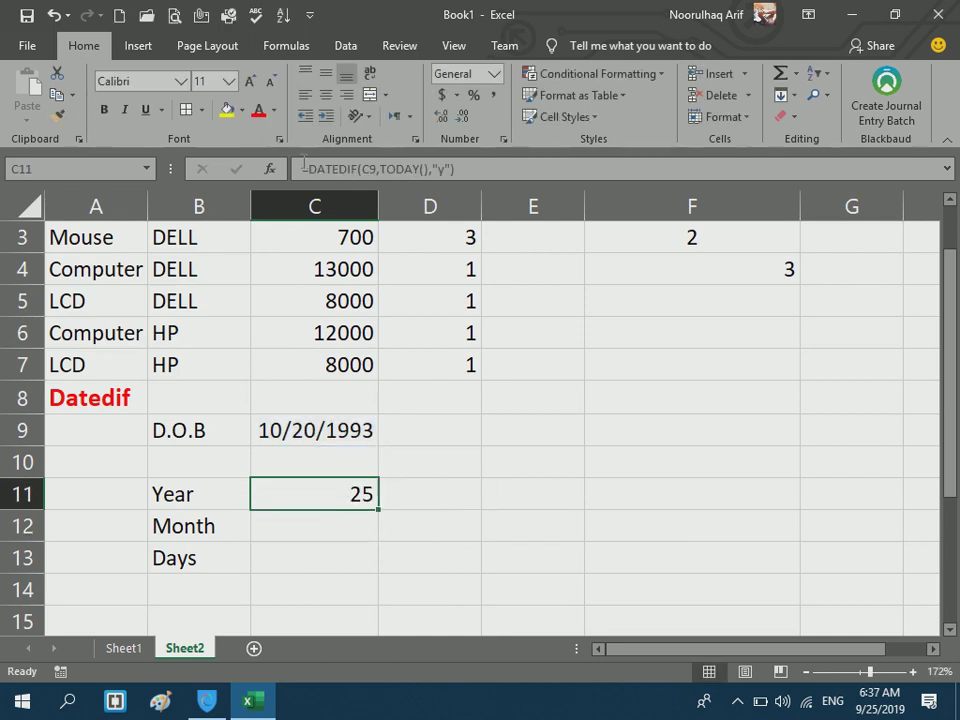
{"action": "left_click", "coordinate": [326, 94]}
- Enter =DATEDIF(C9,TODAY(),"YM") in C12 to calculate the remaining months, and center the result
{"action": "left_click", "coordinate": [361, 518]}
{"action": "type", "text": "=datedif("}
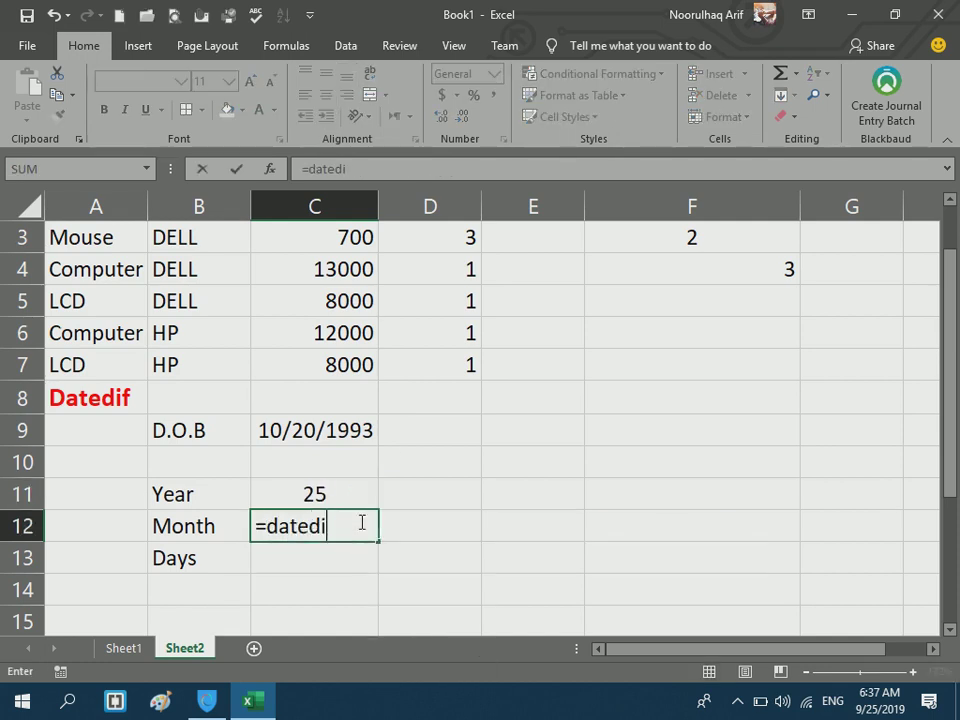
{"action": "left_click", "coordinate": [290, 432]}
{"action": "type", "text": "to"}
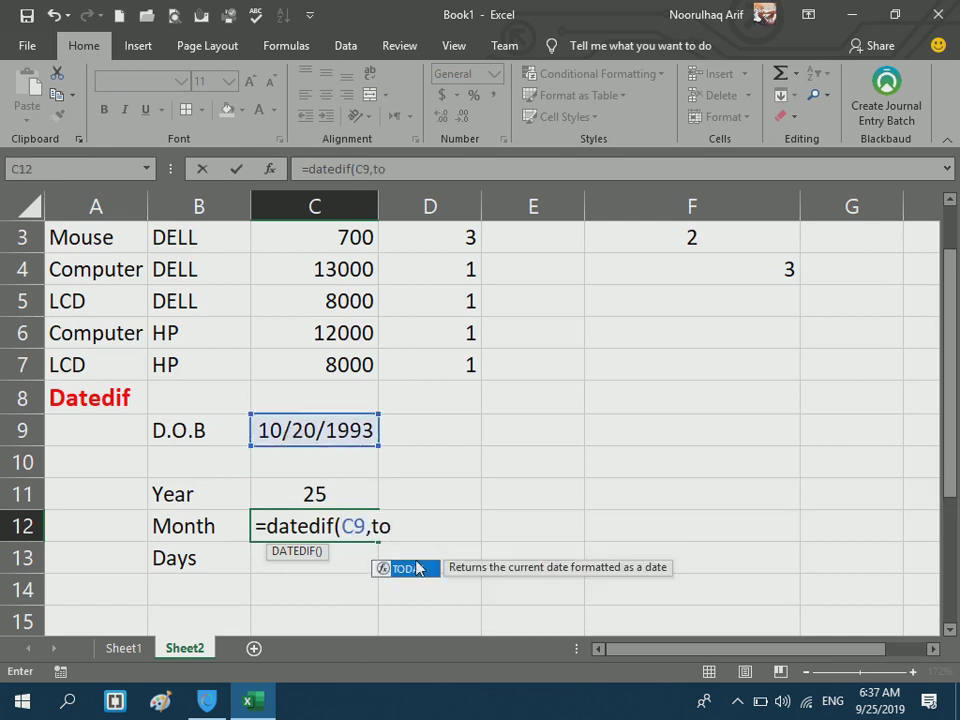
{"action": "double_click", "coordinate": [412, 568]}
{"action": "type", "text": ")"}
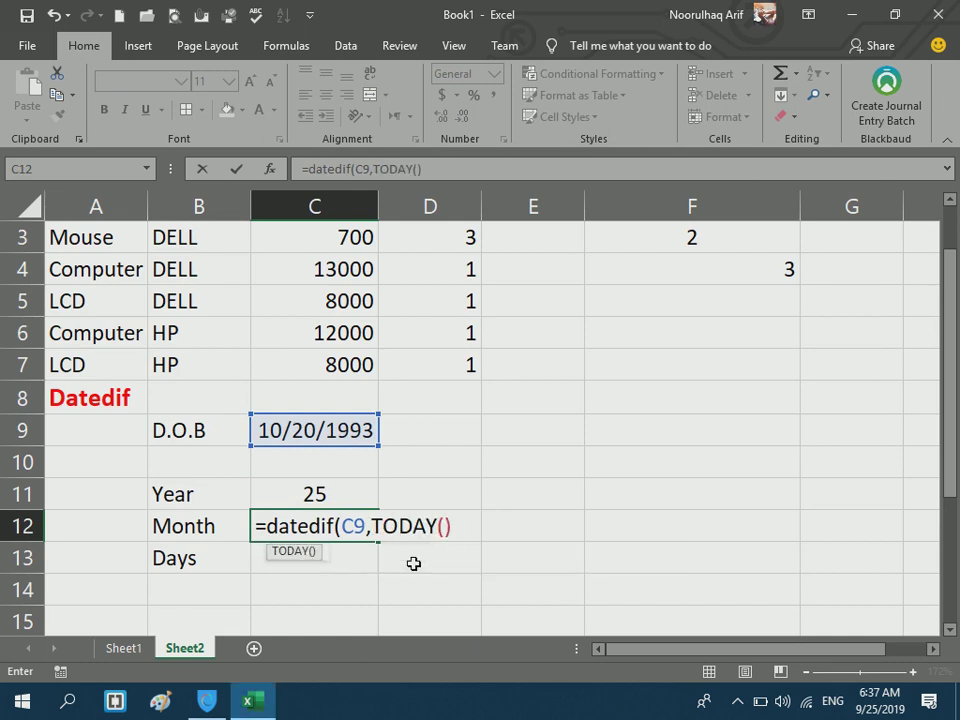
{"action": "type", "text": ",\"MD\""}
{"action": "key", "text": "BackSpace"}
{"action": "key", "text": "BackSpace"}
{"action": "key", "text": "BackSpace"}
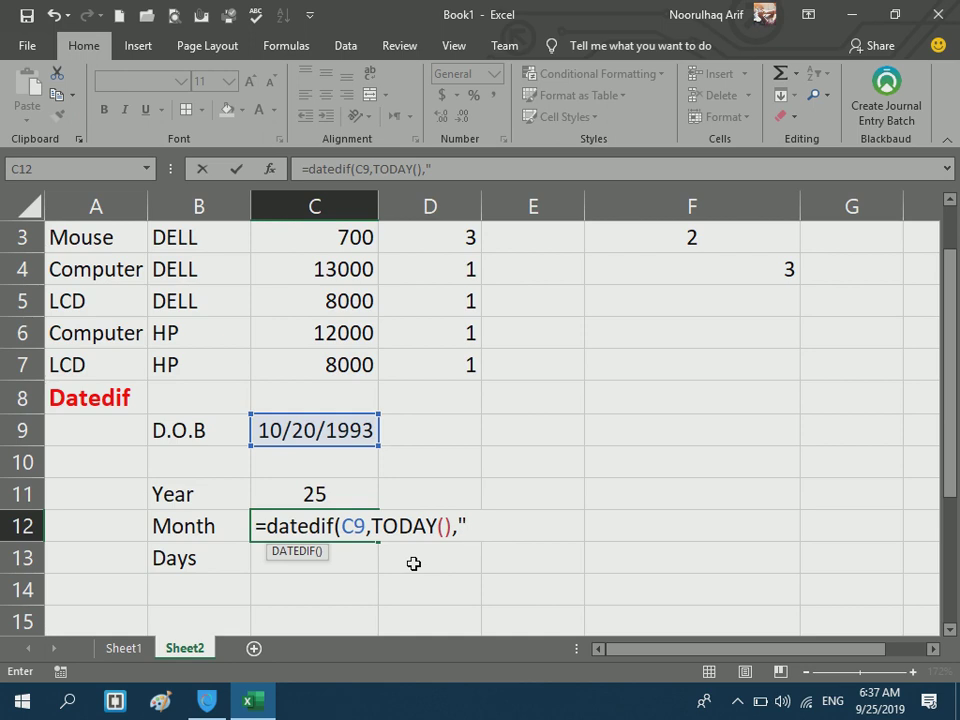
{"action": "type", "text": "YM\")"}
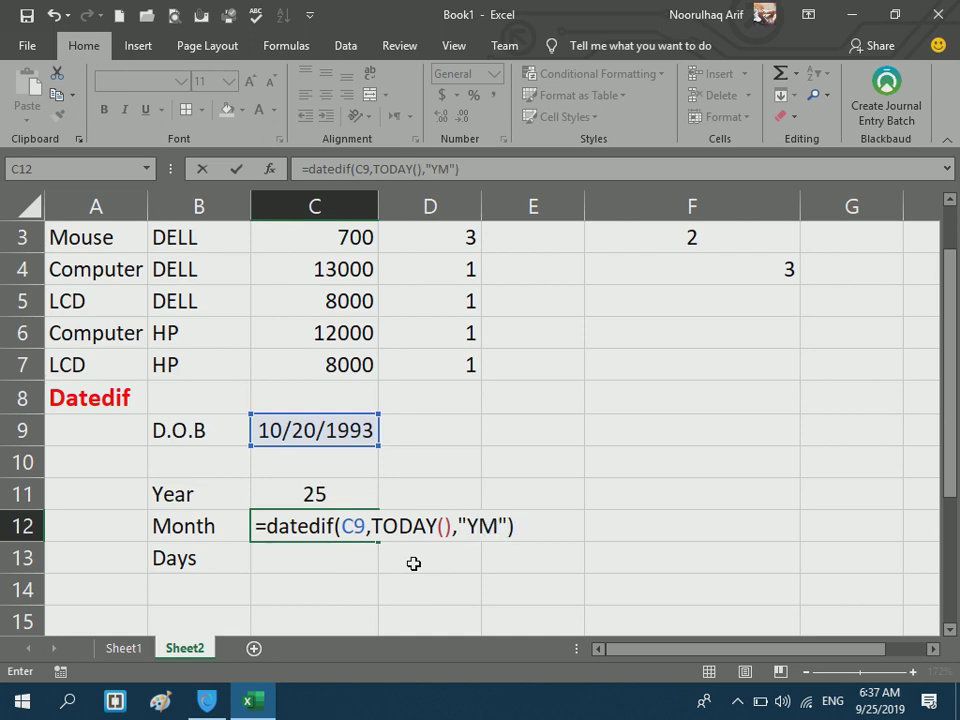
{"action": "key", "text": "Return"}
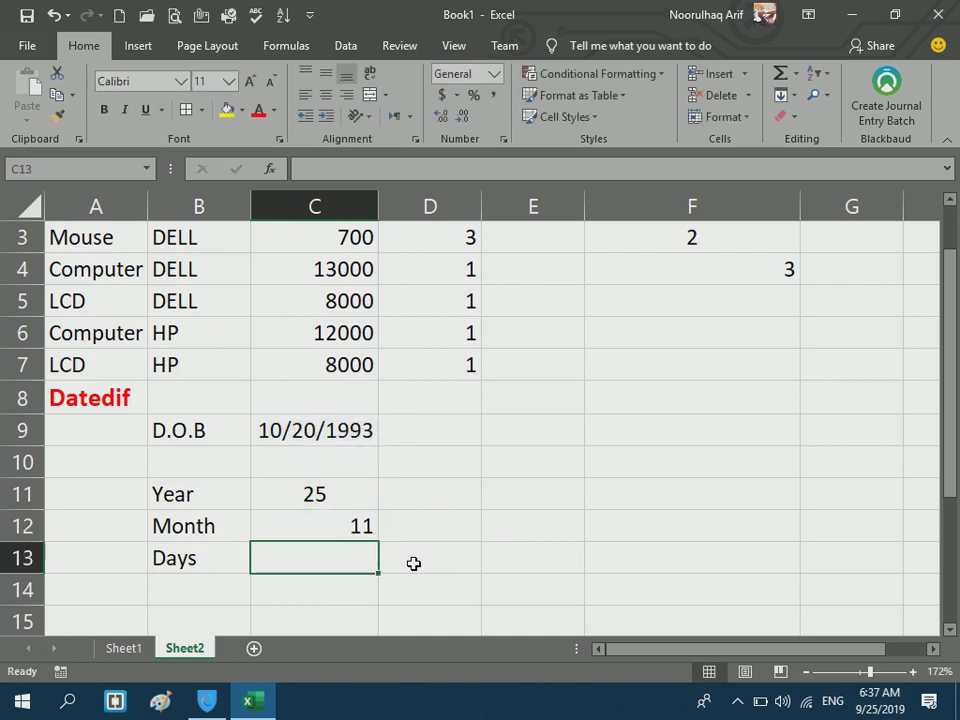
{"action": "left_click", "coordinate": [345, 526]}
{"action": "left_click", "coordinate": [325, 94]}
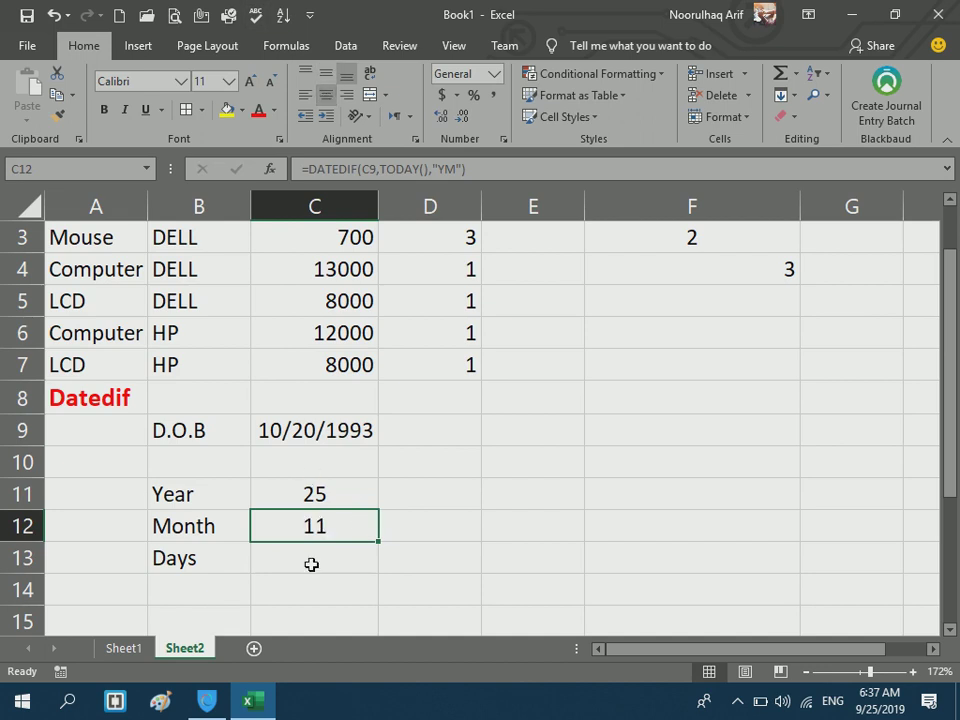
- Enter =DATEDIF(C9,TODAY(),"MD") in C13 to calculate the remaining days, and center the result
{"action": "left_click", "coordinate": [311, 574]}
{"action": "left_click", "coordinate": [304, 561]}
{"action": "type", "text": "=DA"}
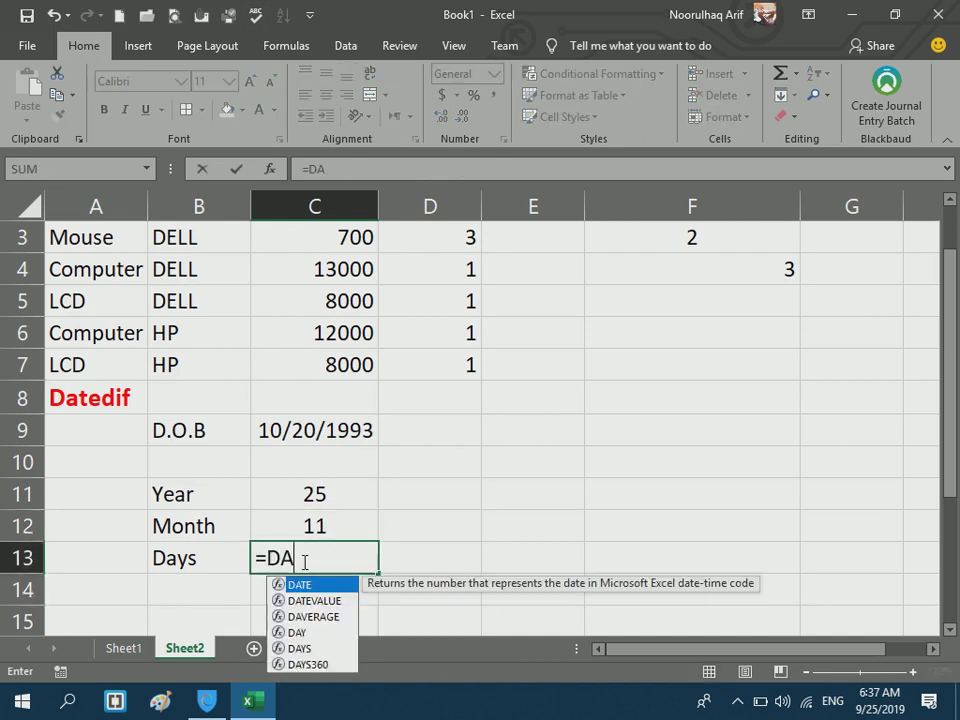
{"action": "type", "text": "TEDIF("}
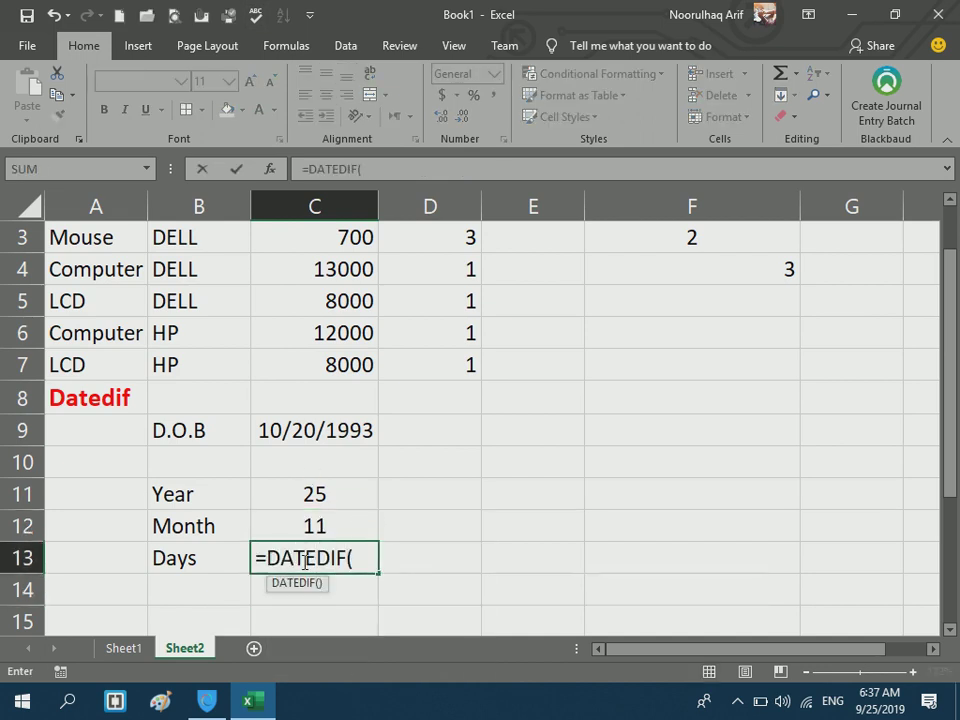
{"action": "left_click", "coordinate": [279, 430]}
{"action": "type", "text": ",to"}
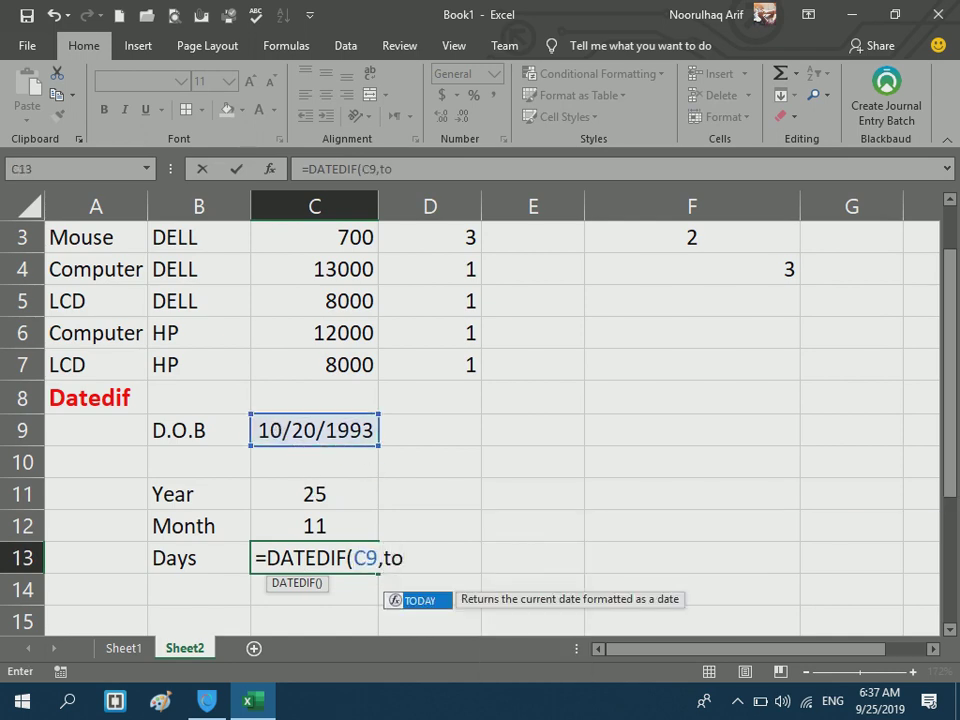
{"action": "double_click", "coordinate": [410, 601]}
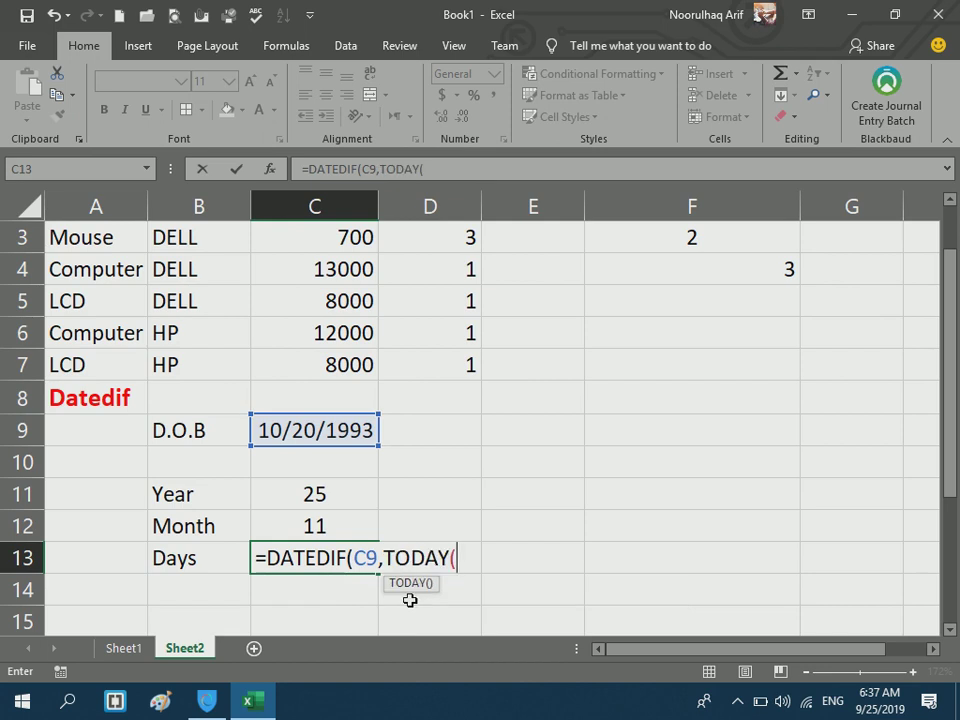
{"action": "type", "text": "),\"MD\")"}
{"action": "key", "text": "Return"}
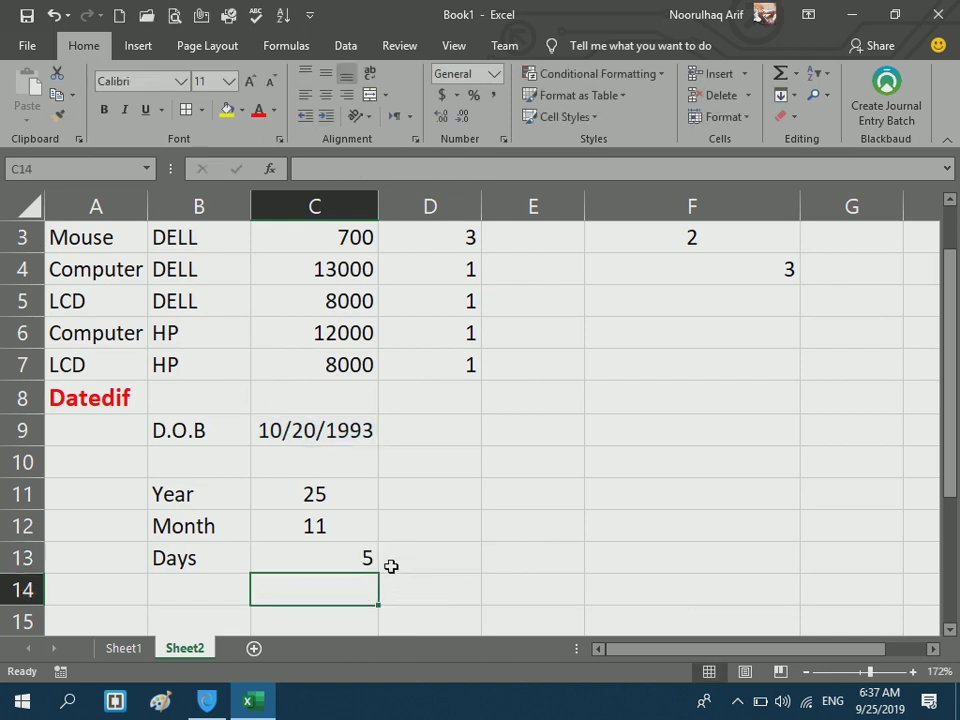
{"action": "left_click", "coordinate": [343, 551]}
{"action": "left_click", "coordinate": [326, 94]}
{"action": "left_click", "coordinate": [500, 433]}
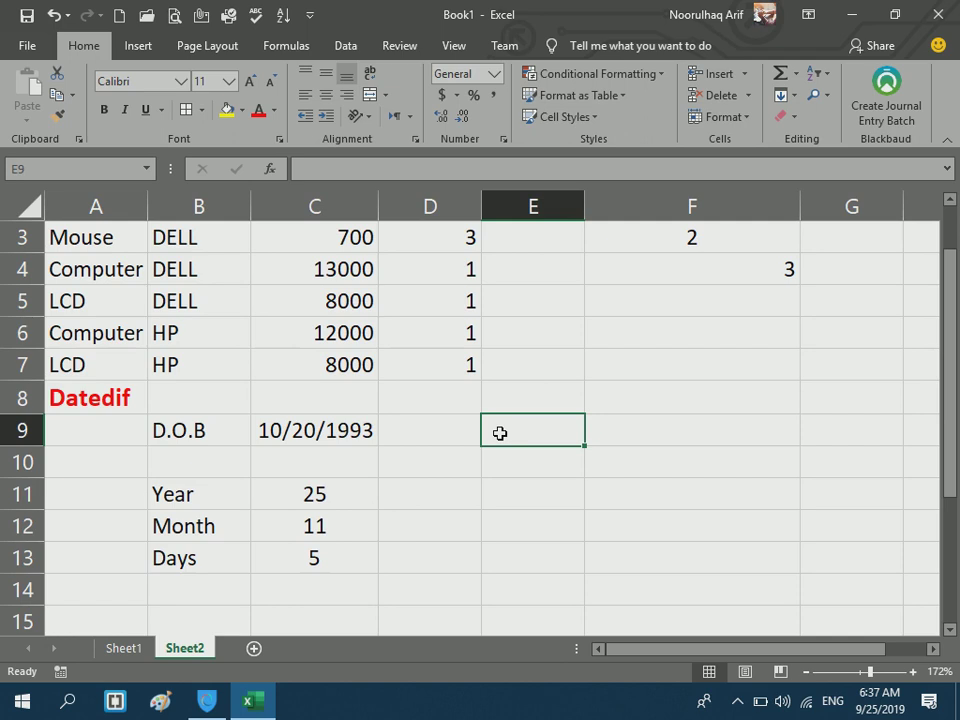
- Replace the date of birth in C9 with a different one in month/day/year format
{"action": "left_click", "coordinate": [343, 420]}
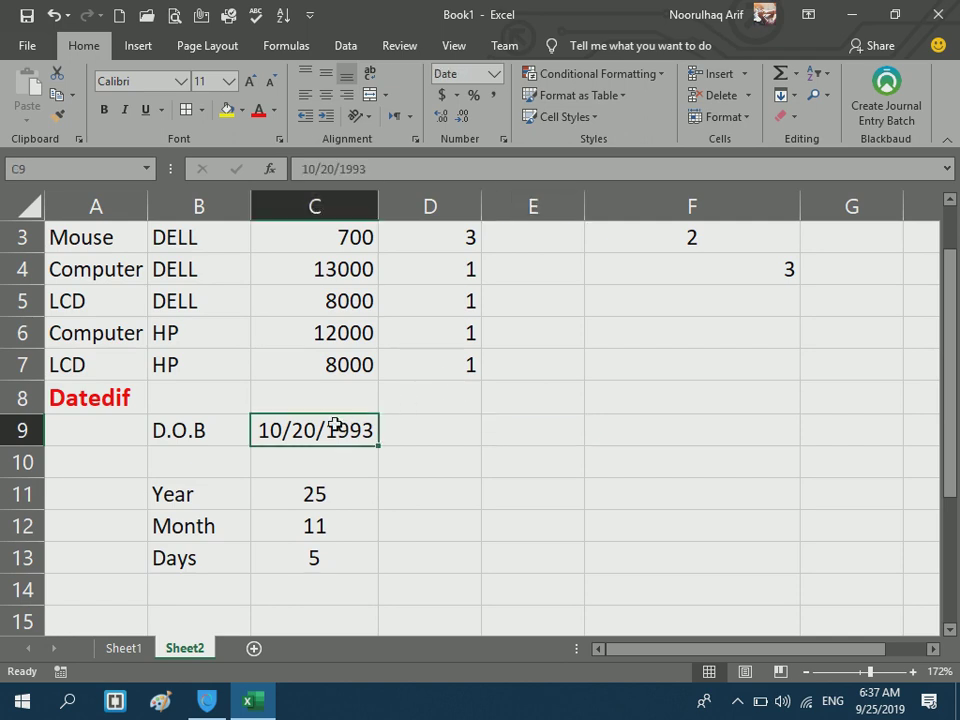
{"action": "type", "text": "08/"}
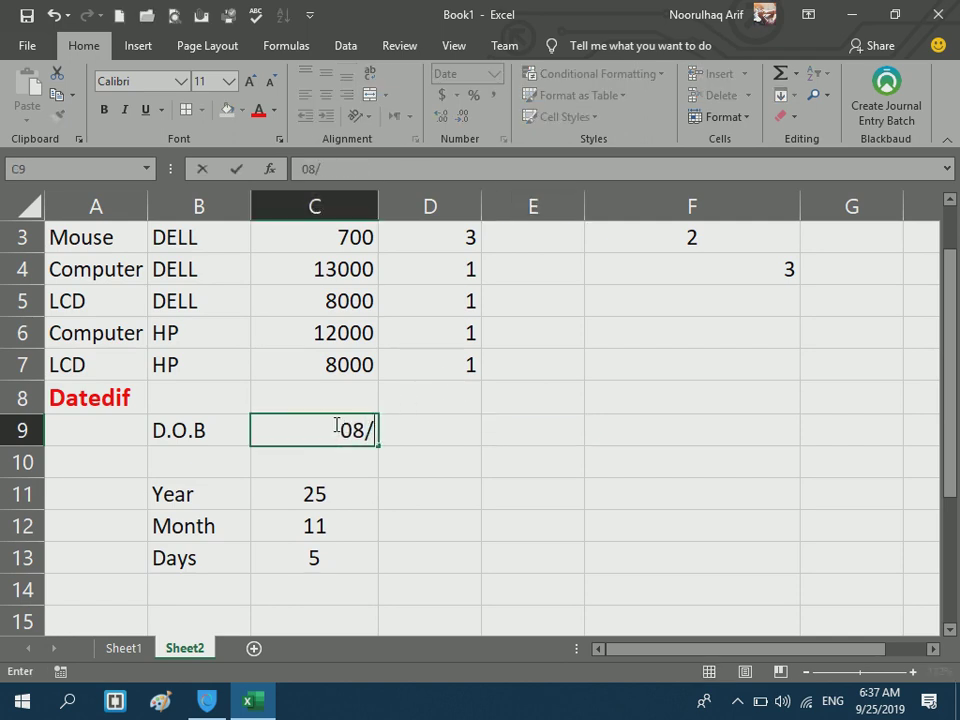
{"action": "type", "text": "29/199"}
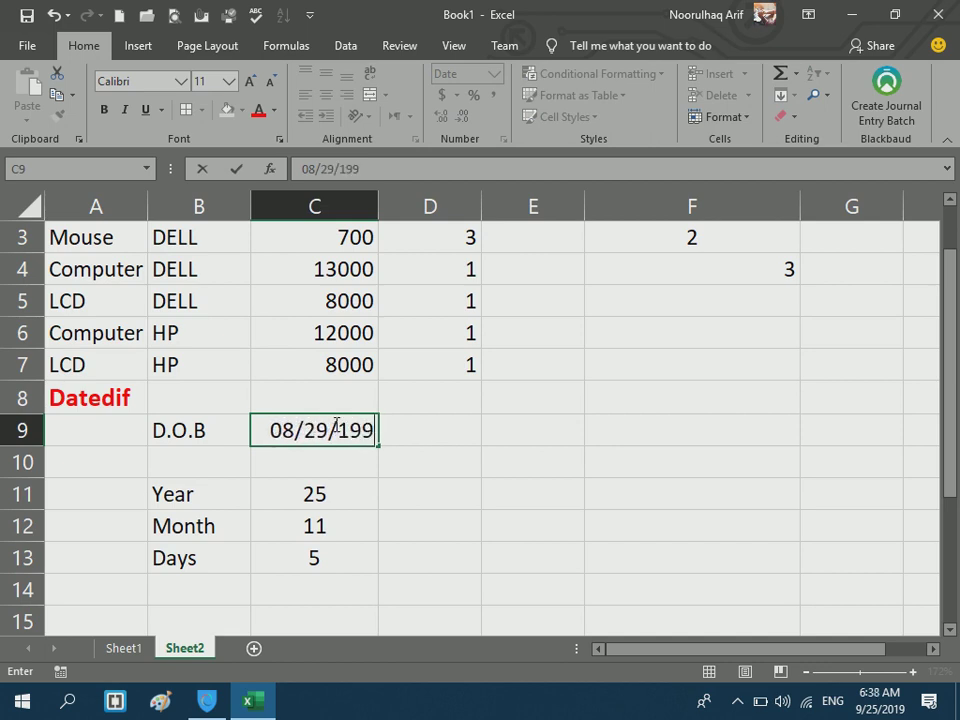
{"action": "type", "text": "4"}
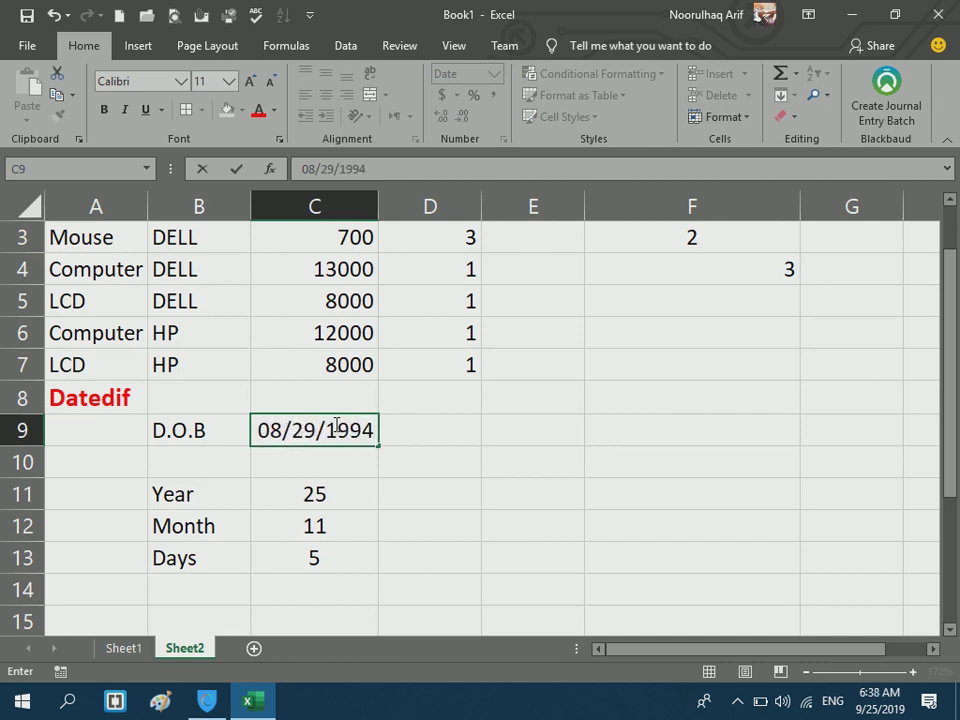
{"action": "key", "text": "Return"}
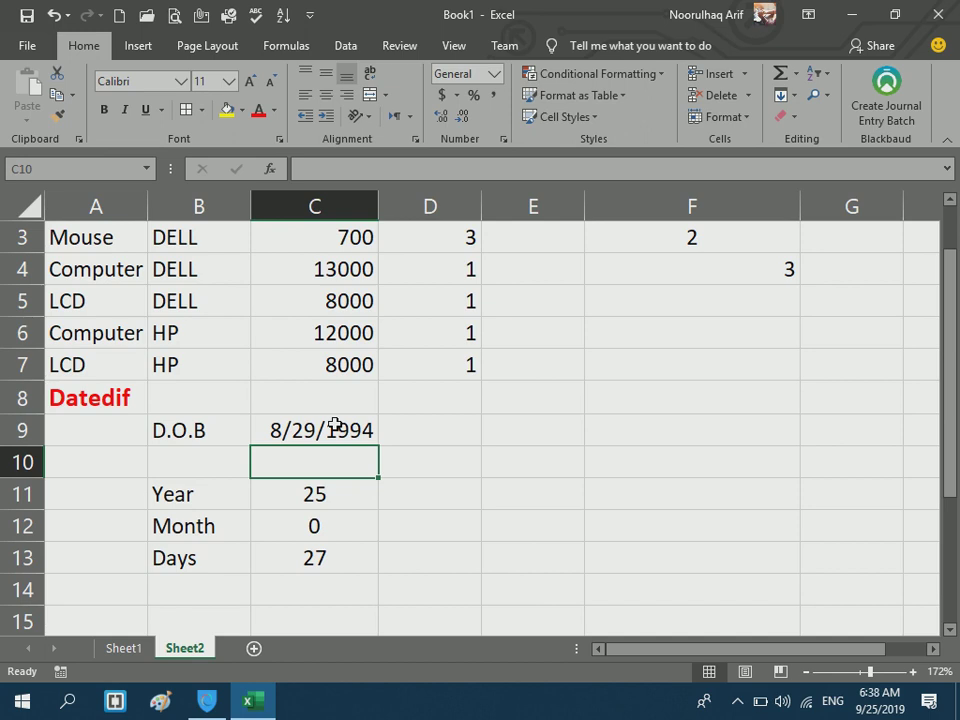
- Enter the label Year Days in D10 and the value 360 in D11
{"action": "left_click", "coordinate": [343, 489]}
{"action": "left_click", "coordinate": [445, 488]}
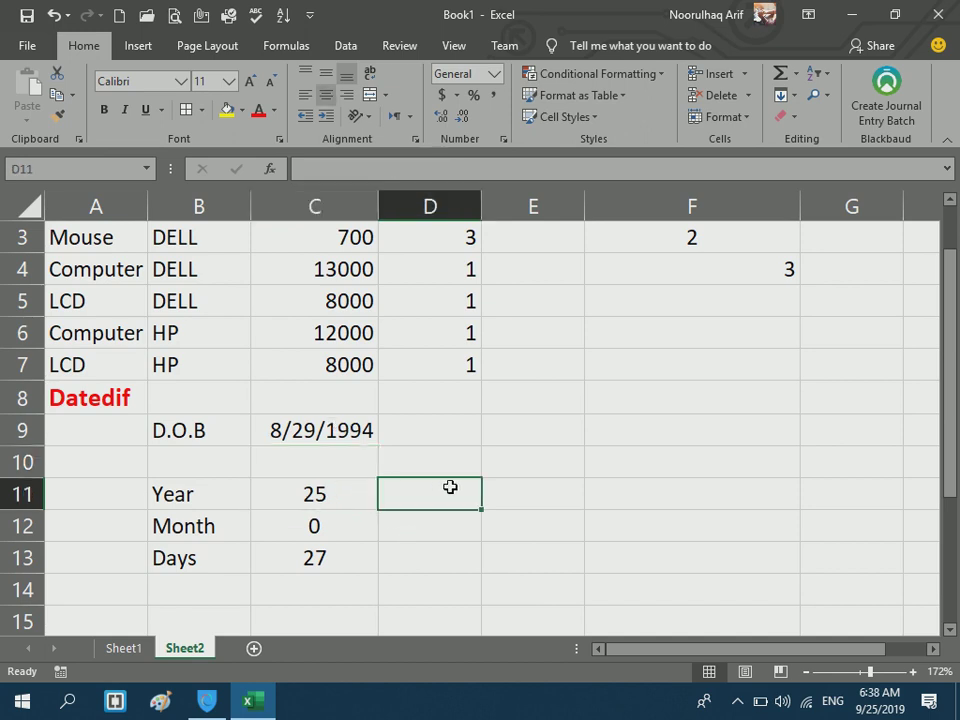
{"action": "left_click", "coordinate": [428, 465]}
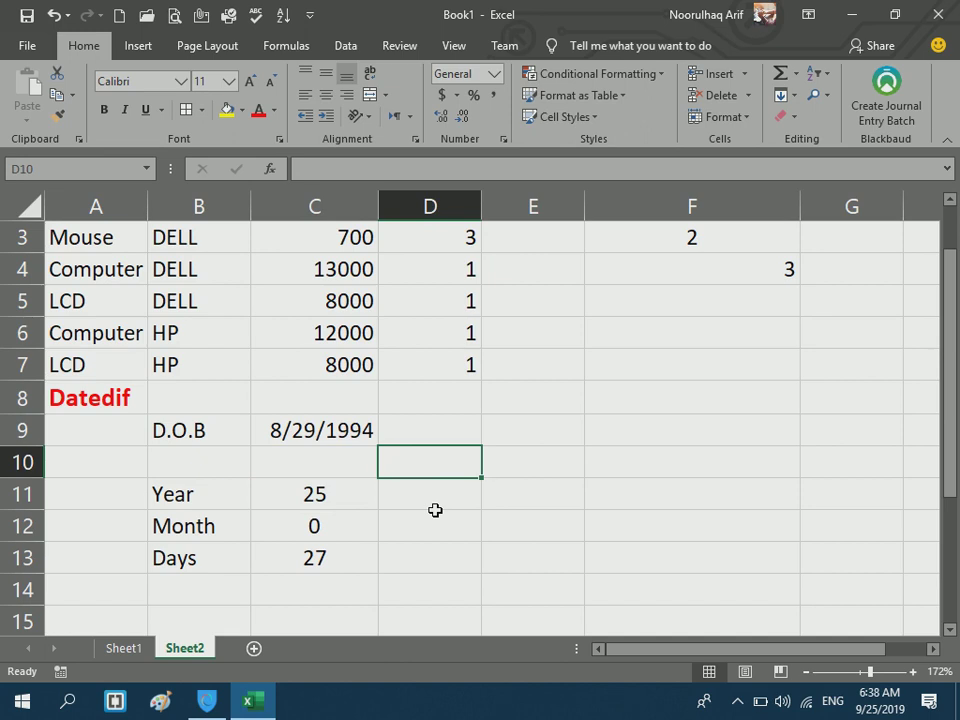
{"action": "type", "text": "Year Days"}
{"action": "key", "text": "Return"}
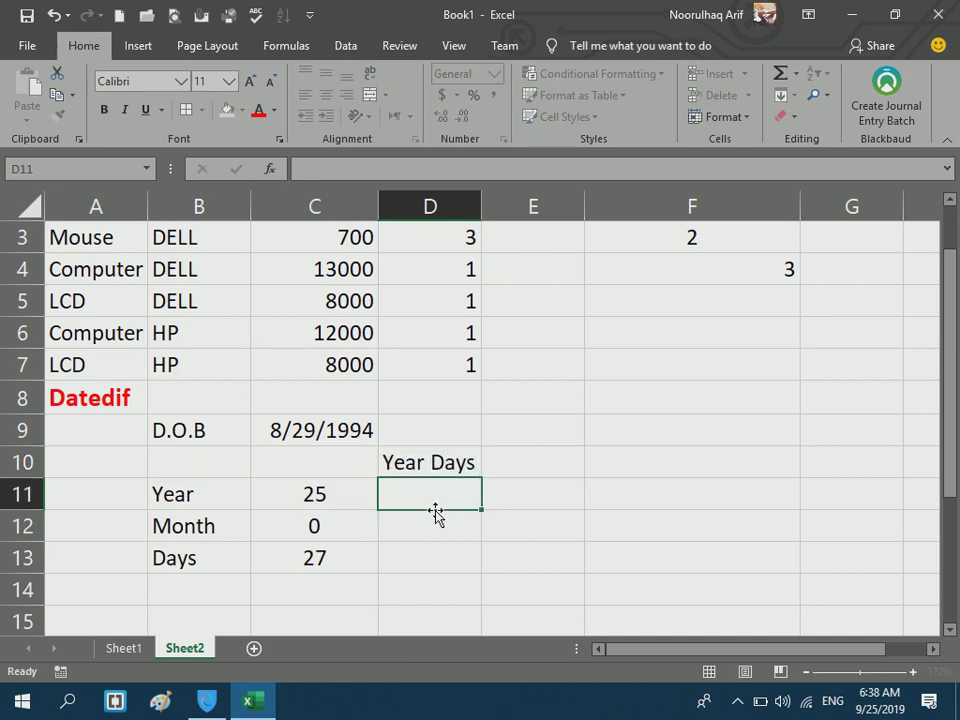
{"action": "type", "text": "360"}
{"action": "key", "text": "Return"}
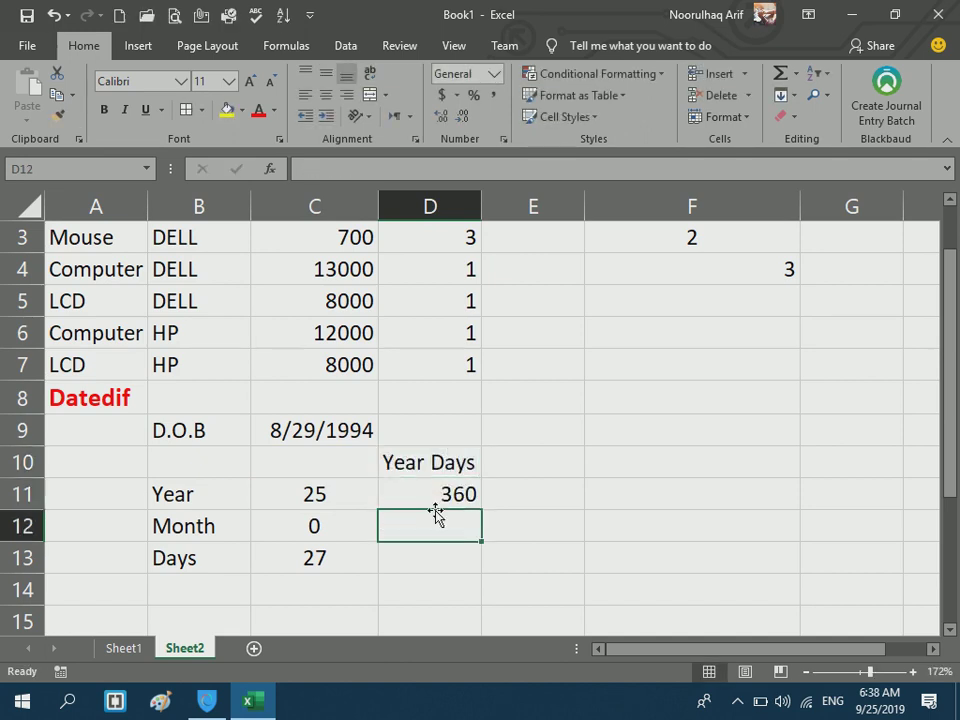
- Enter the label NOY in E10 and the value 25 in E11
{"action": "left_click", "coordinate": [525, 461]}
{"action": "type", "text": "NO"}
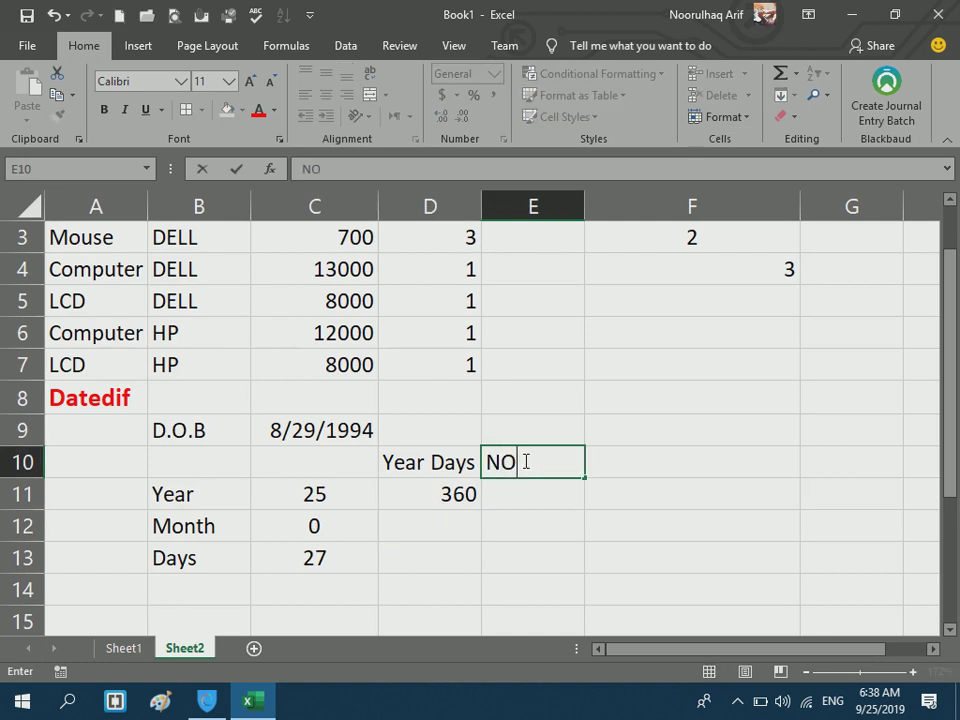
{"action": "type", "text": "Y"}
{"action": "key", "text": "Return"}
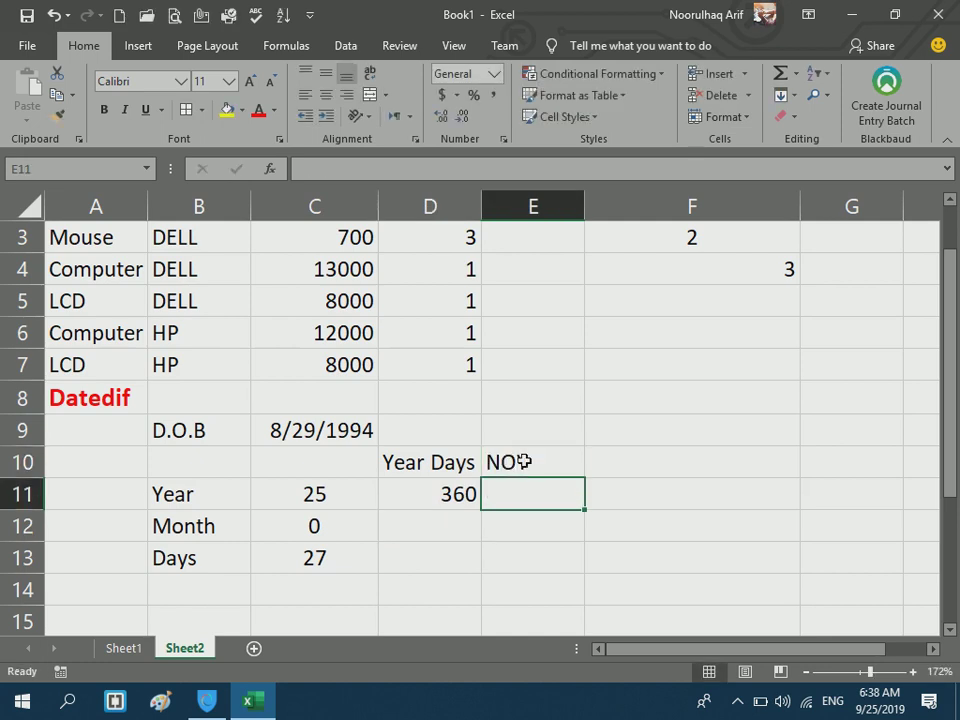
{"action": "type", "text": "25"}
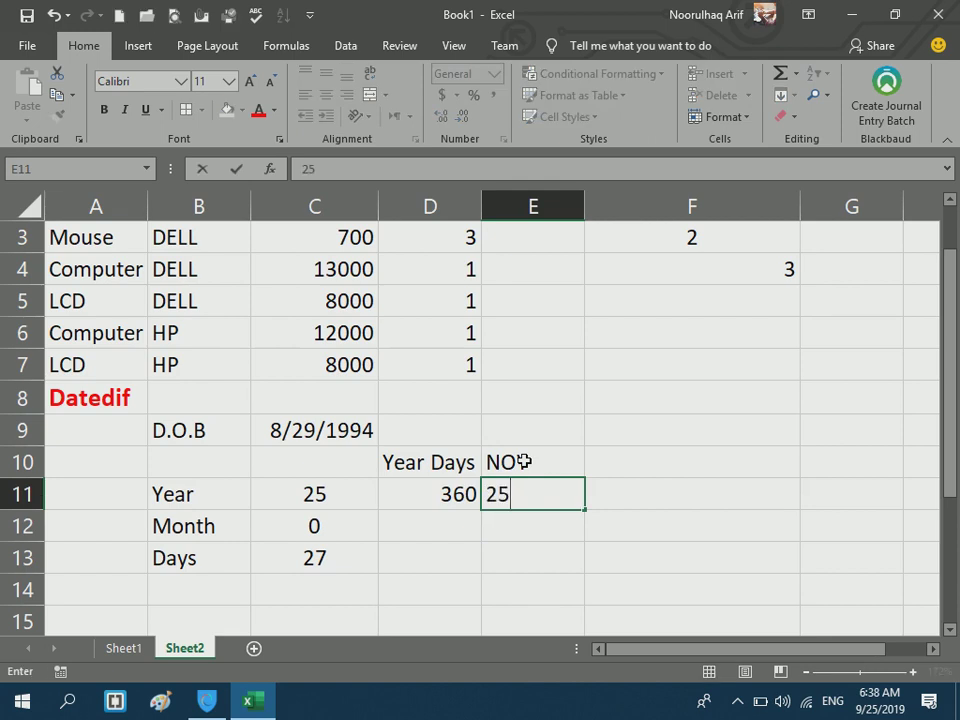
{"action": "key", "text": "Tab"}
- Enter the label Total in F10 and the formula =D11*E11 in F11
{"action": "key", "text": "Up"}
{"action": "type", "text": "t"}
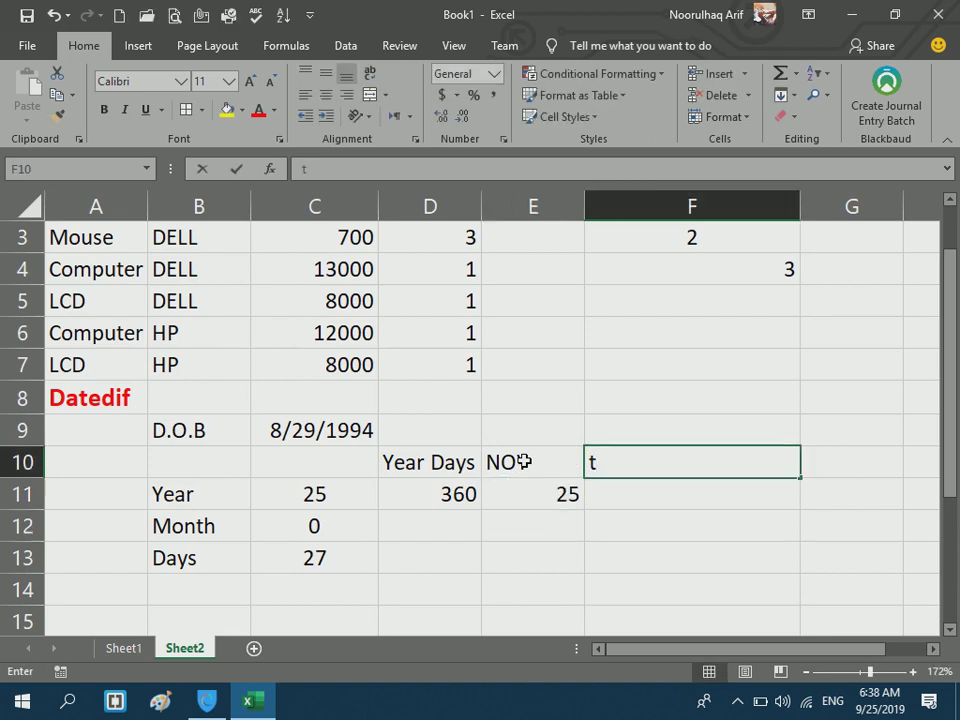
{"action": "type", "text": "OTAL"}
{"action": "key", "text": "Return"}
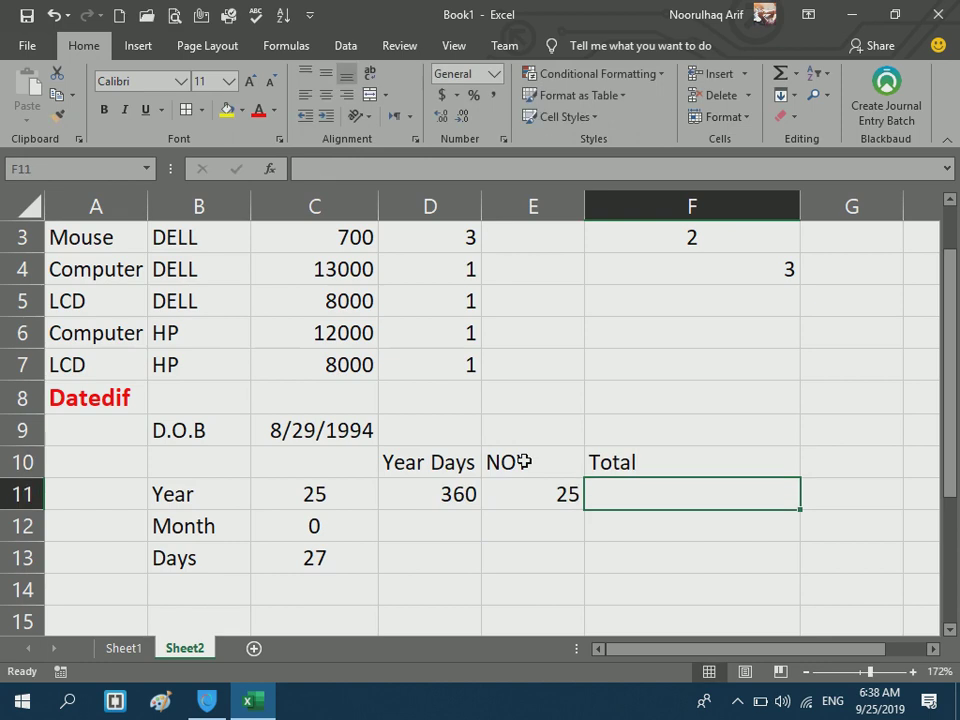
{"action": "type", "text": "="}
{"action": "key", "text": "Left"}
{"action": "key", "text": "Left"}
{"action": "type", "text": "*"}
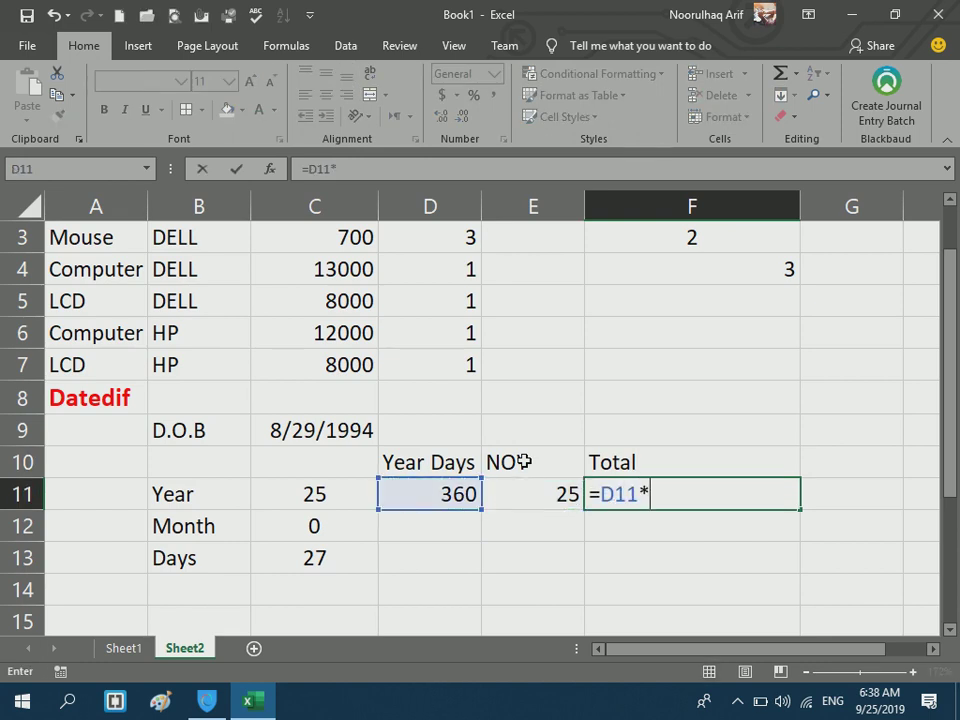
{"action": "key", "text": "Left"}
{"action": "key", "text": "Return"}
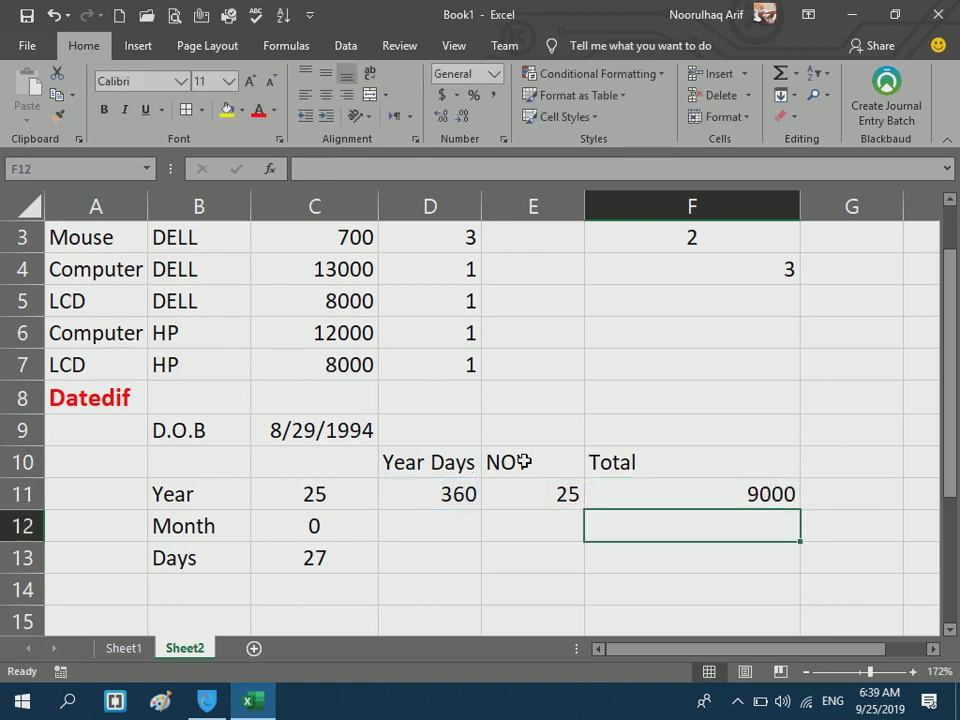
- Center the contents of D10:F11 and apply borders to all of its cells
{"action": "left_click", "coordinate": [752, 497]}
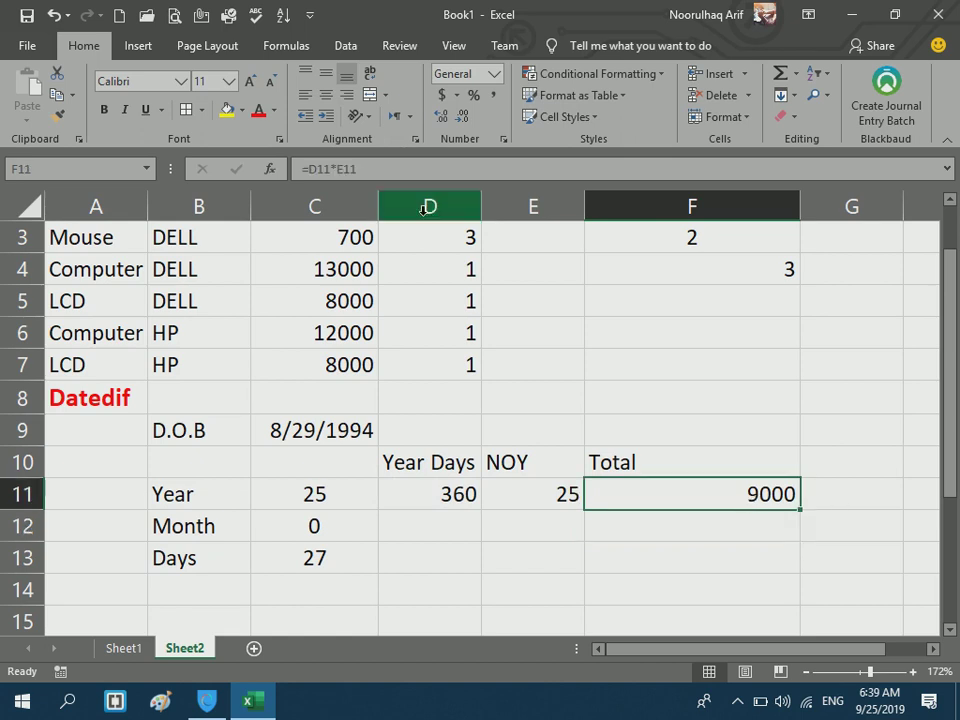
{"action": "left_click", "coordinate": [326, 94]}
{"action": "left_click", "coordinate": [657, 410]}
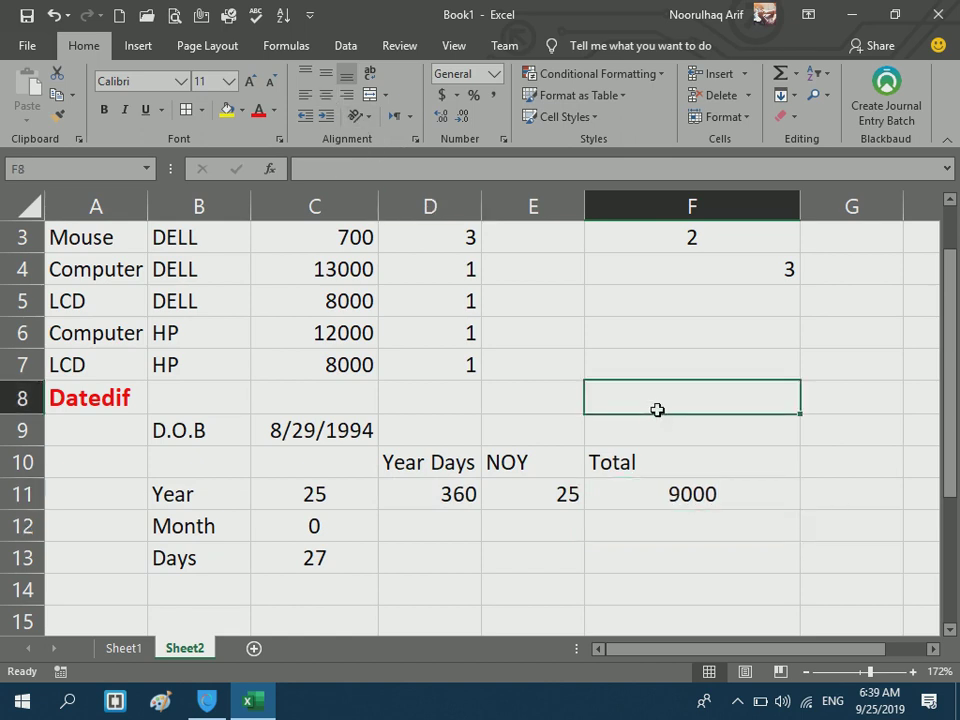
{"action": "left_click_drag", "start_coordinate": [448, 458], "coordinate": [675, 493]}
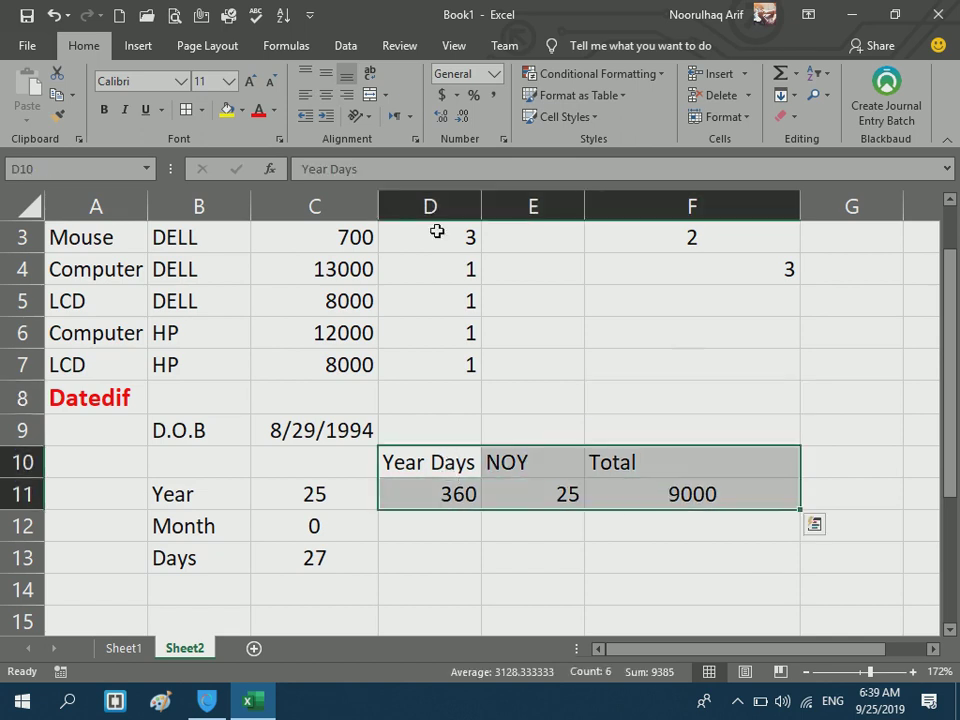
{"action": "left_click", "coordinate": [324, 94]}
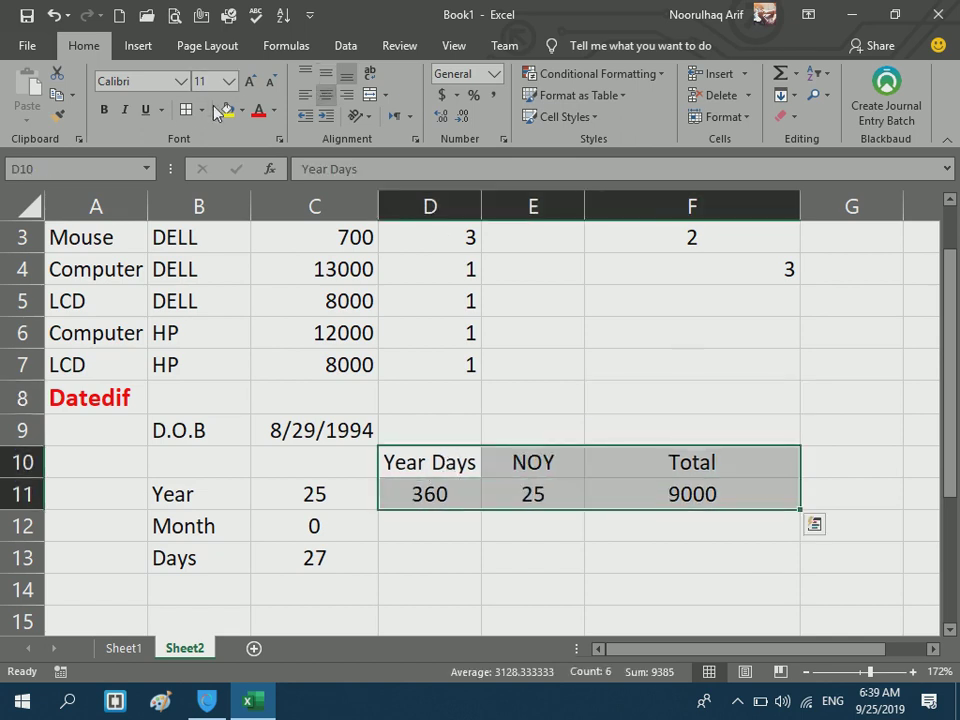
{"action": "left_click", "coordinate": [705, 364]}
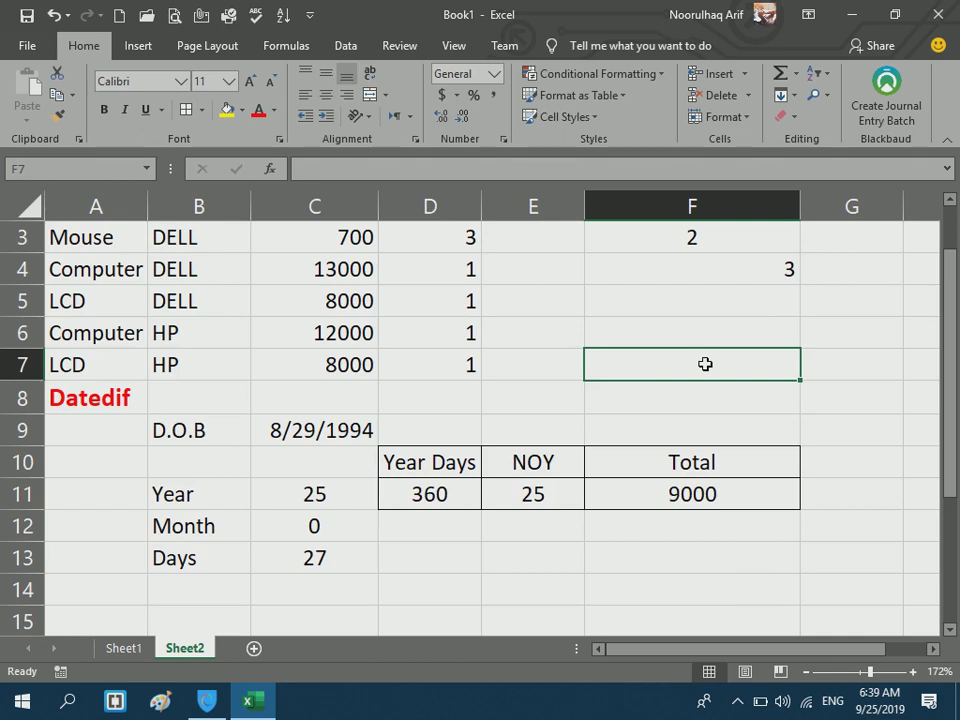
- Enter the label iferror in cell A14 below the age calculation
{"action": "key", "text": "Down"}
{"action": "key", "text": "Down"}
{"action": "key", "text": "Down"}
{"action": "key", "text": "Down"}
{"action": "key", "text": "Down"}
{"action": "key", "text": "Down"}
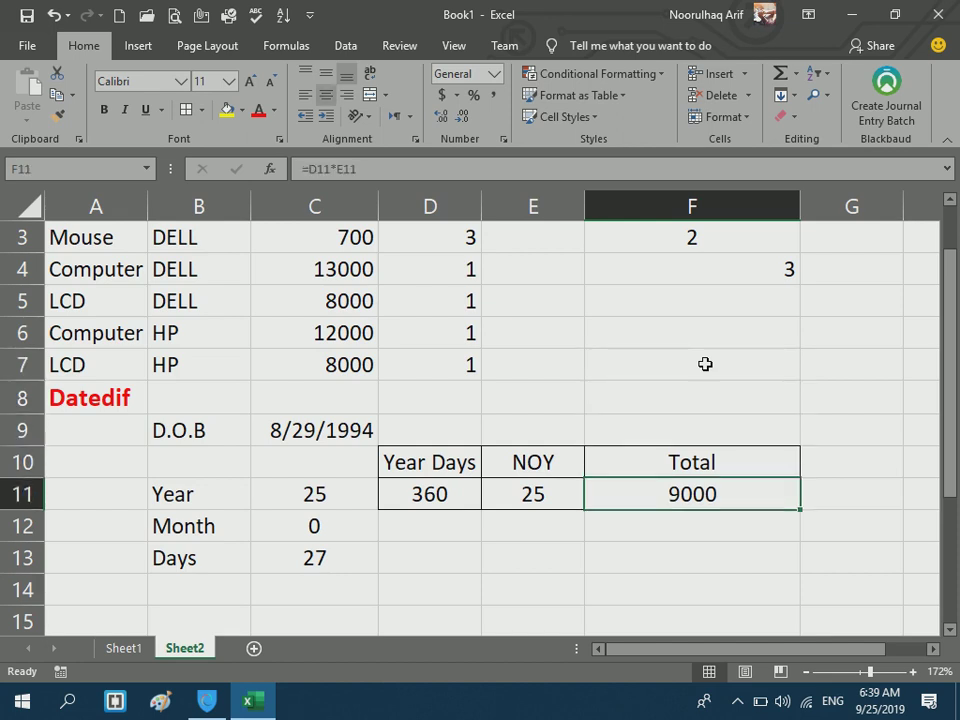
{"action": "key", "text": "Down"}
{"action": "key", "text": "Down"}
{"action": "key", "text": "Home"}
{"action": "key", "text": "Up"}
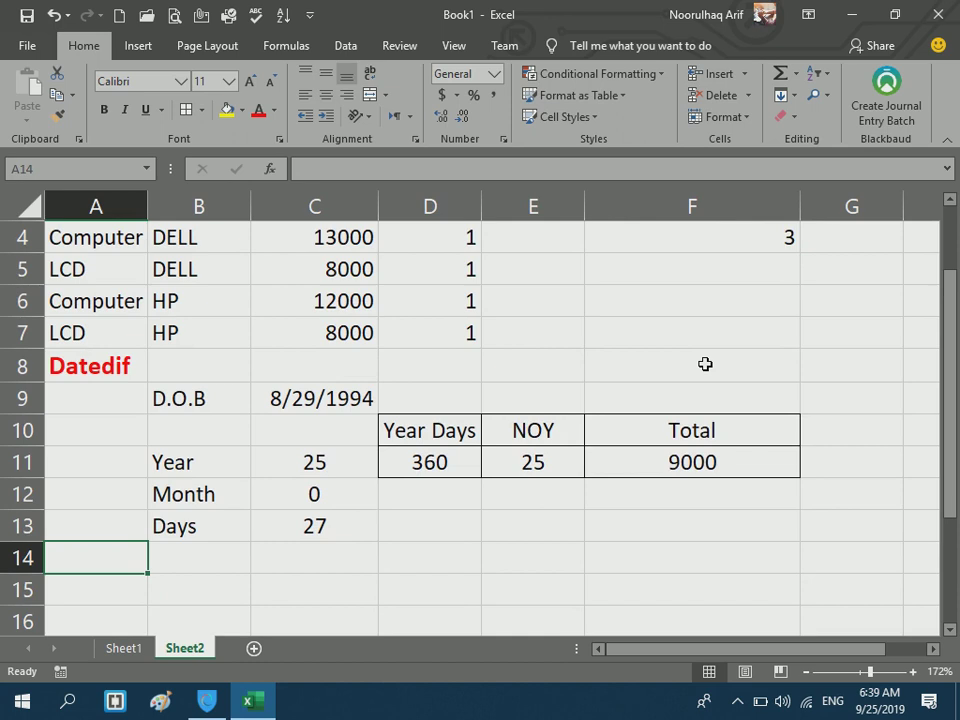
{"action": "type", "text": "ifero"}
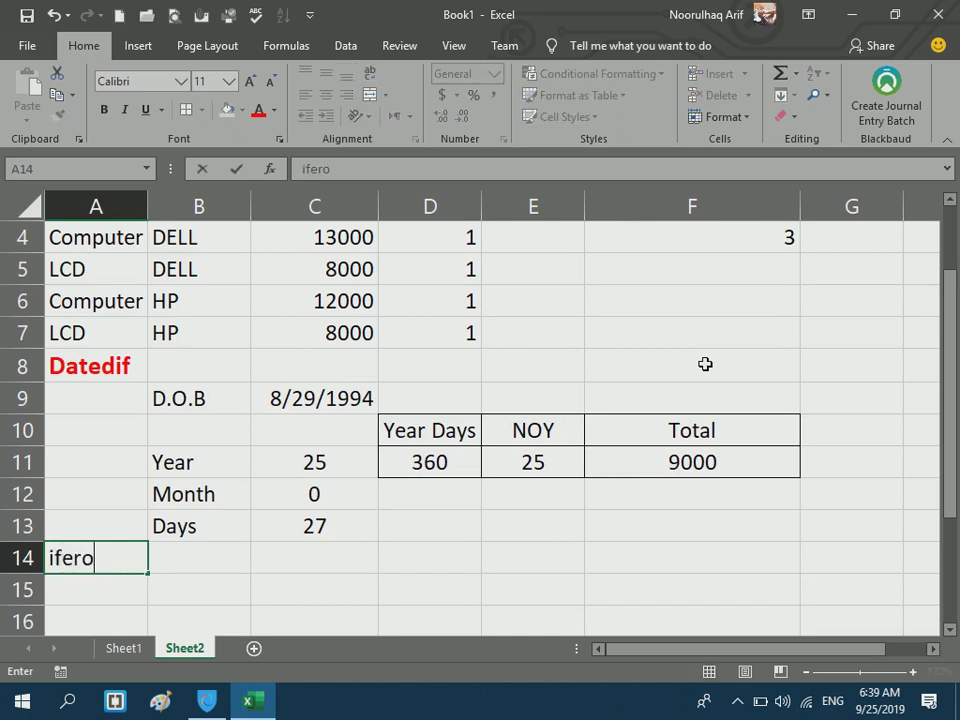
{"action": "key", "text": "BackSpace"}
{"action": "type", "text": "ror"}
{"action": "key", "text": "Return"}
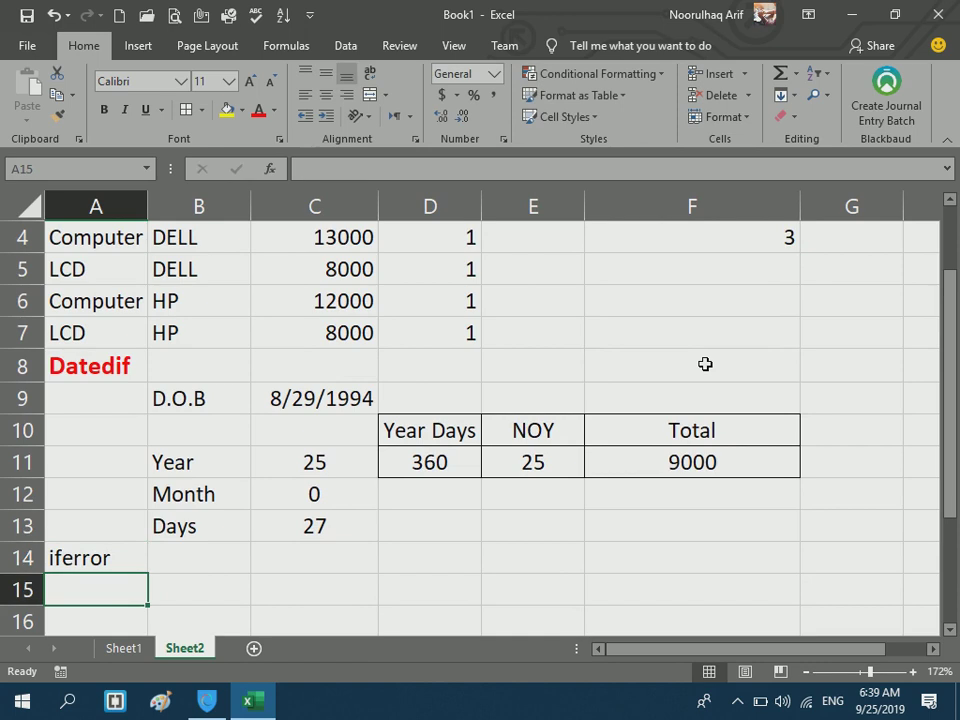
- Add a Total heading in E1, multiply price by quantity with =C2*D2 in E2, and fill the formula down to E7
{"action": "left_click_drag", "start_coordinate": [950, 375], "coordinate": [944, 253]}
{"action": "left_click_drag", "start_coordinate": [469, 268], "coordinate": [469, 424]}
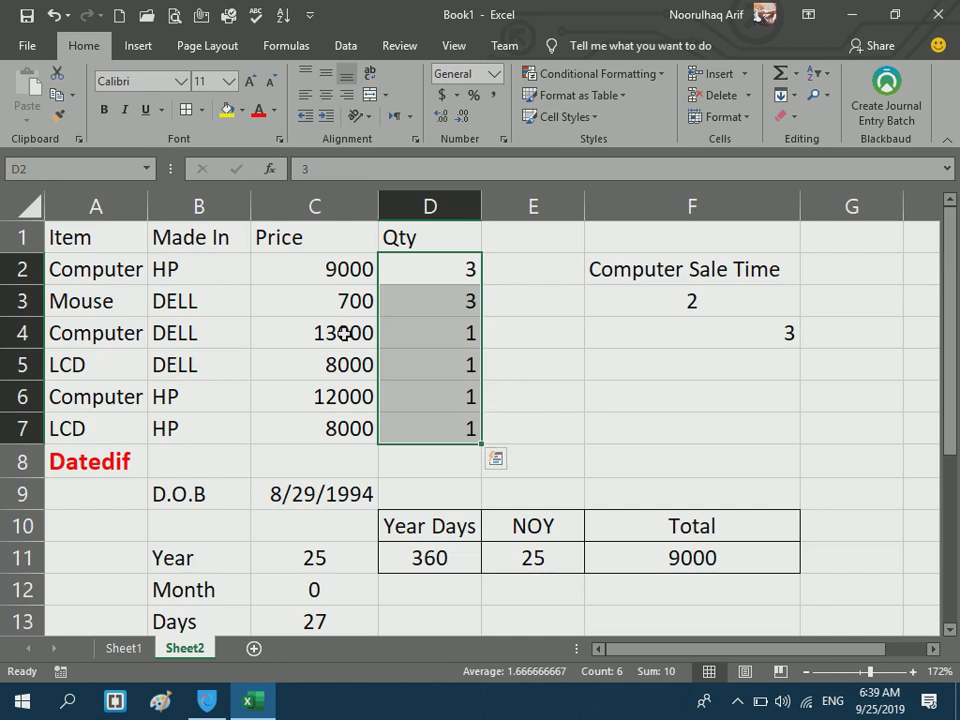
{"action": "left_click", "coordinate": [510, 242]}
{"action": "type", "text": "Total"}
{"action": "key", "text": "Return"}
{"action": "type", "text": "="}
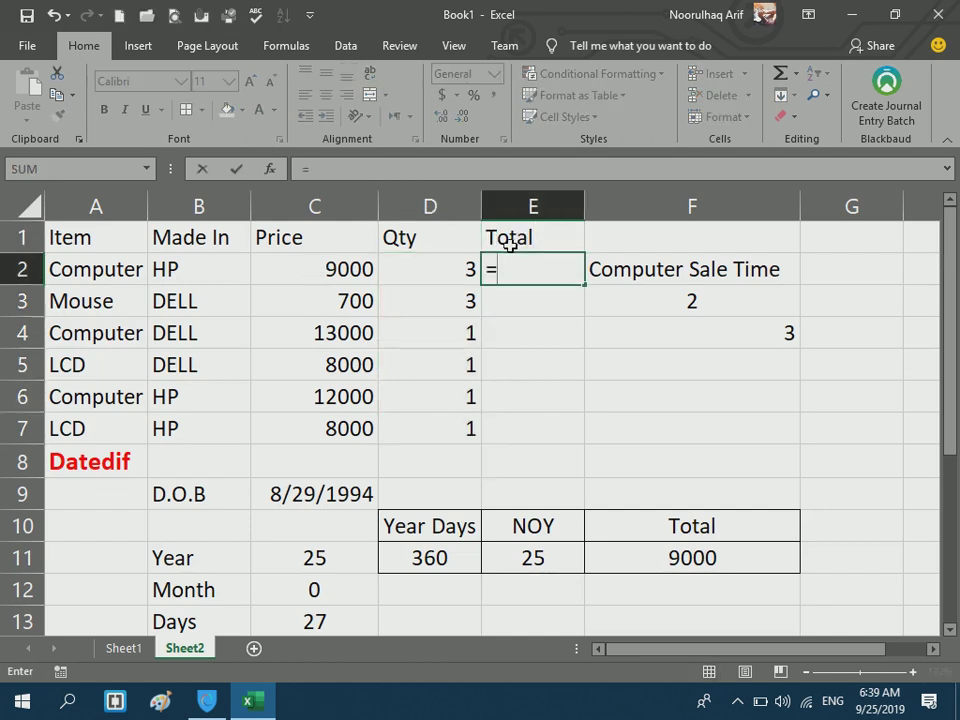
{"action": "left_click", "coordinate": [363, 263]}
{"action": "type", "text": "*"}
{"action": "left_click", "coordinate": [407, 268]}
{"action": "key", "text": "Return"}
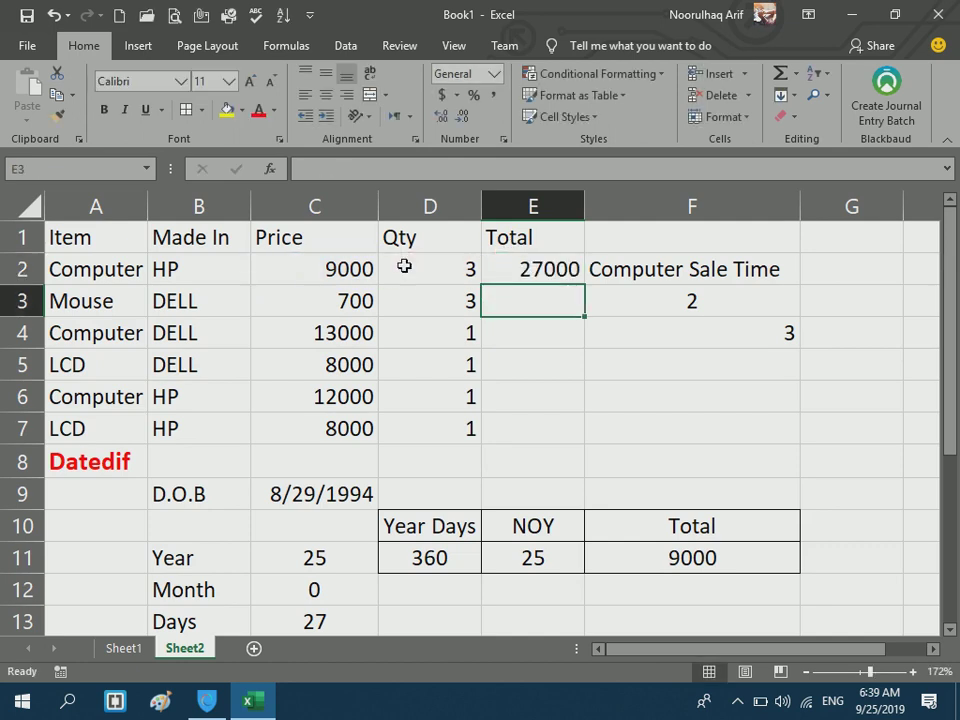
{"action": "left_click", "coordinate": [568, 272]}
{"action": "left_click_drag", "start_coordinate": [585, 285], "coordinate": [557, 444]}
- Try the text A as the quantity in D2 and undo that entry
{"action": "left_click", "coordinate": [394, 272]}
{"action": "type", "text": "A"}
{"action": "key", "text": "Return"}
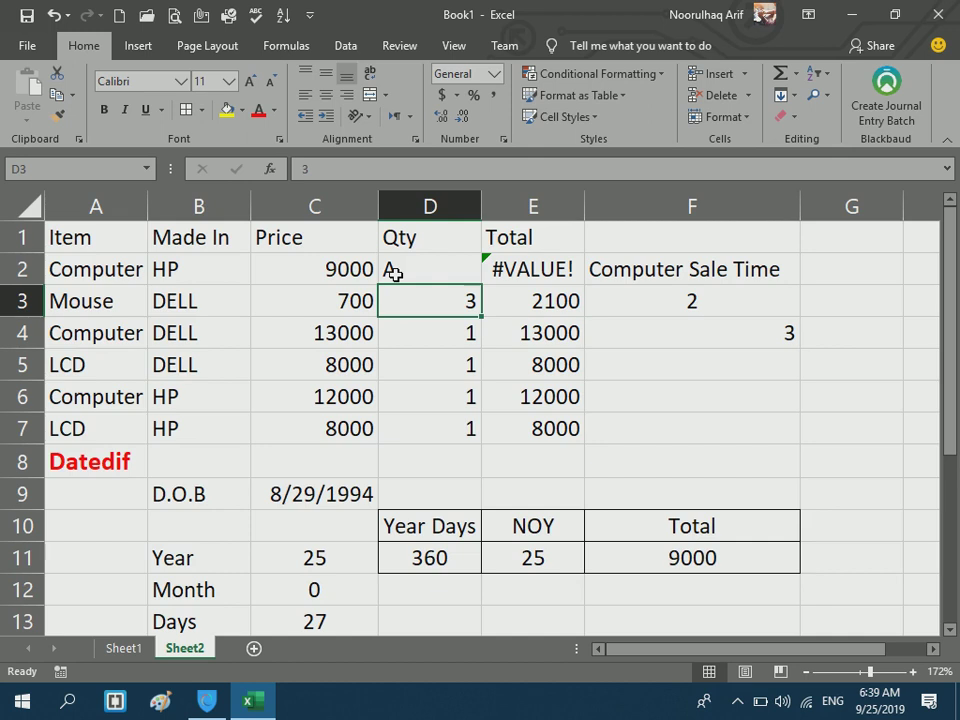
{"action": "key", "text": "ctrl+z"}
- Replace the total in E2 with the formula =IFERROR(C2*D2,"Check Value")
{"action": "left_click", "coordinate": [540, 278]}
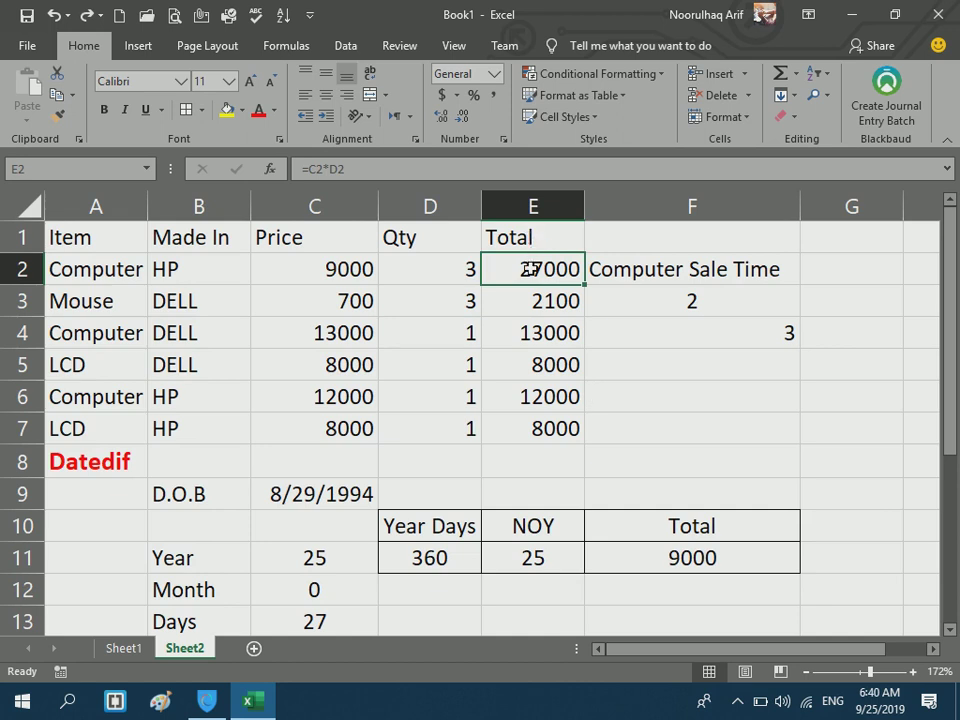
{"action": "type", "text": "=ife"}
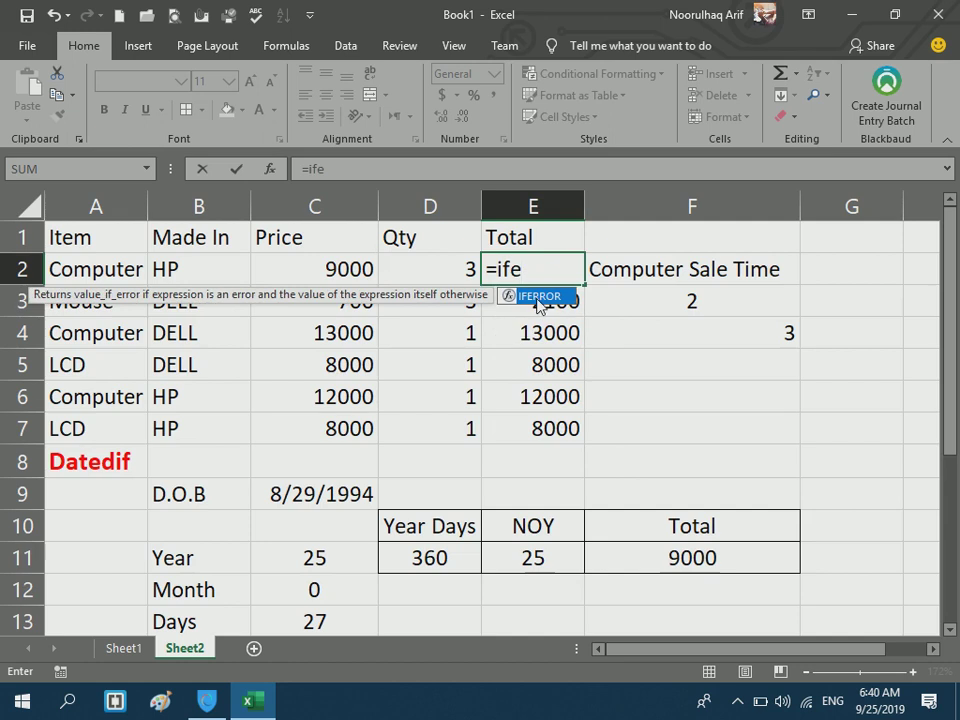
{"action": "key", "text": "Tab"}
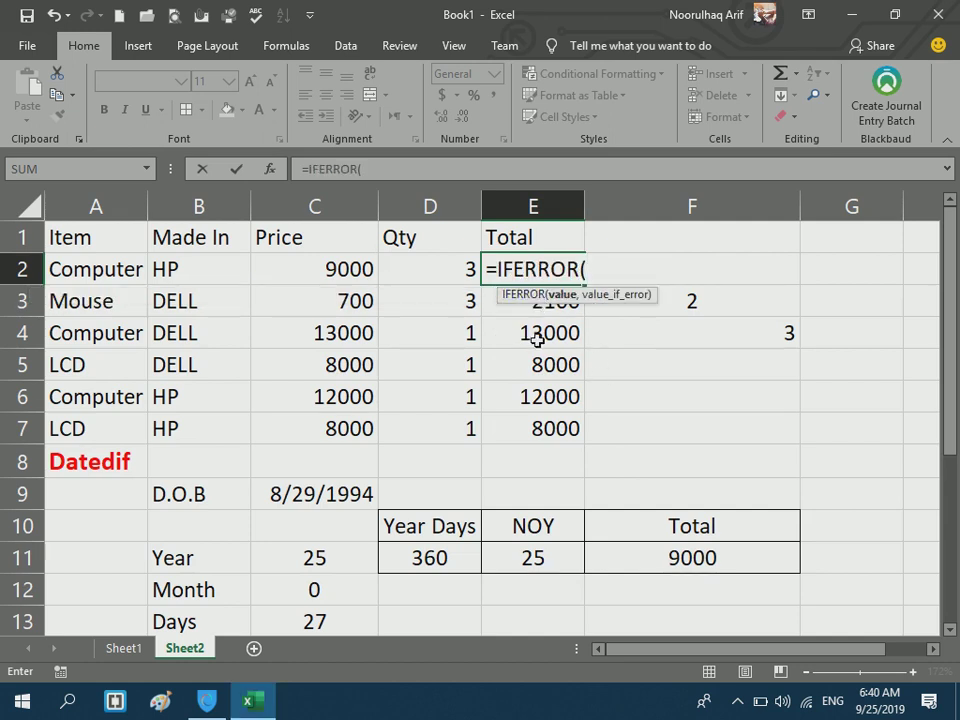
{"action": "type", "text": ")"}
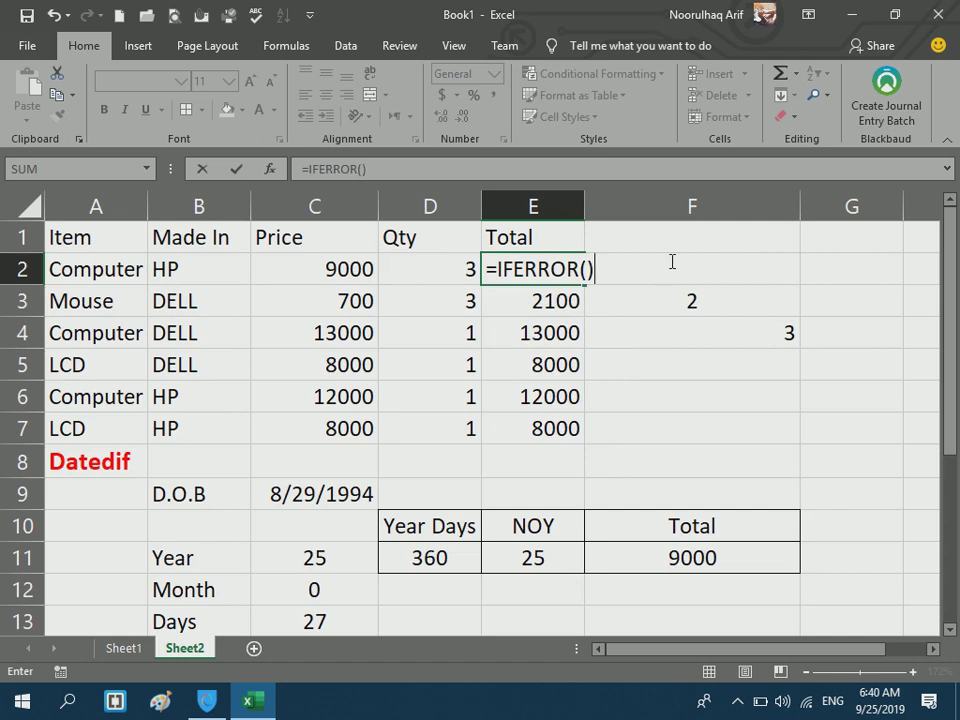
{"action": "key", "text": "BackSpace"}
{"action": "type", "text": ",\"\""}
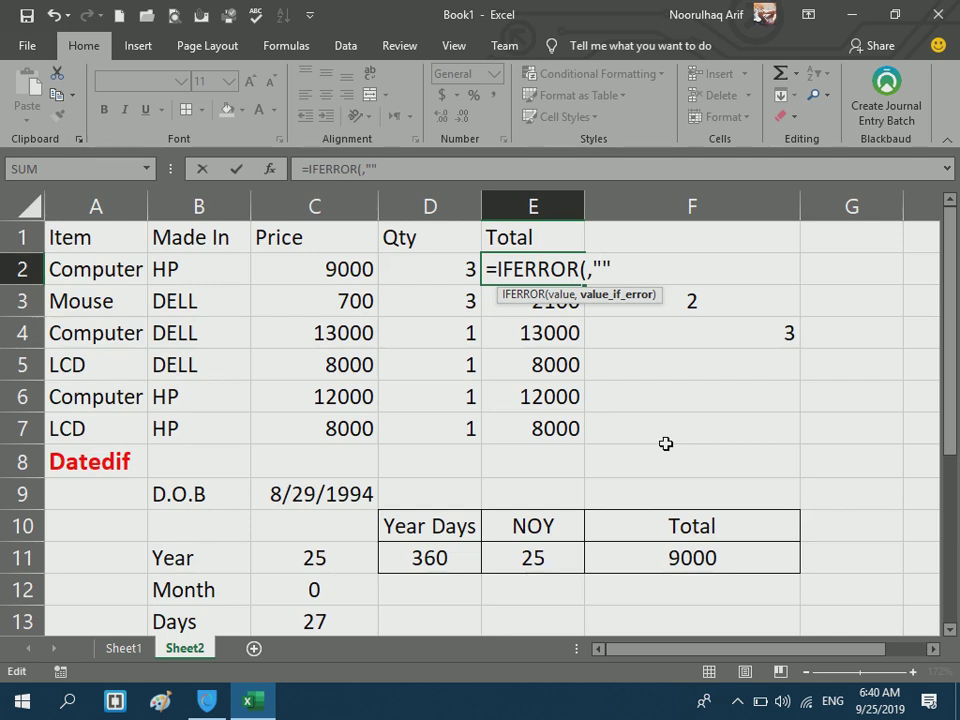
{"action": "type", "text": "Check Val"}
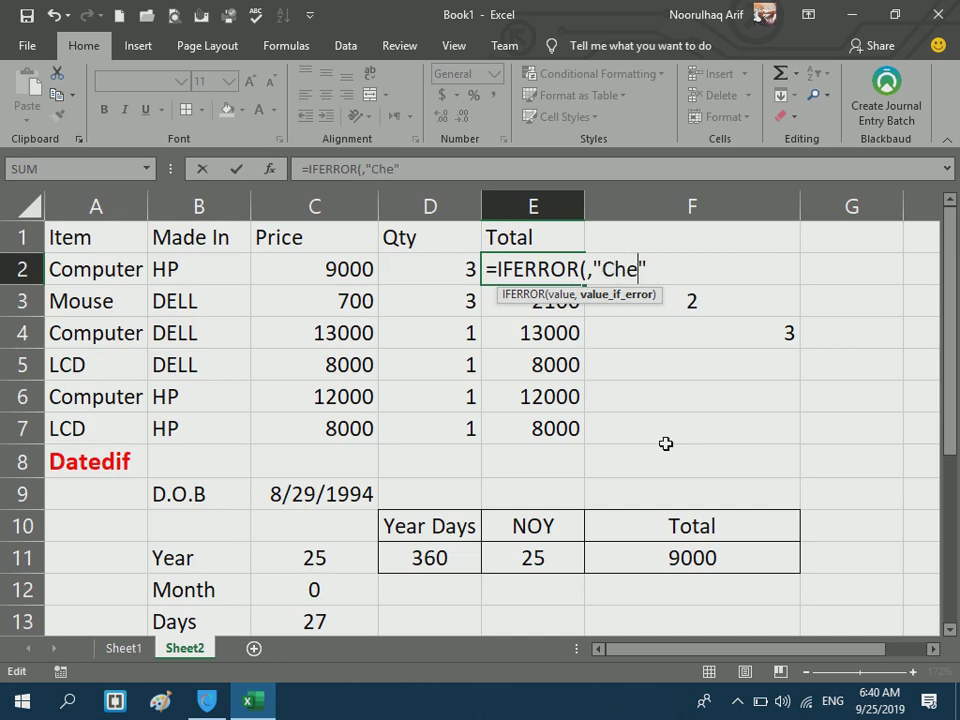
{"action": "type", "text": "ue"}
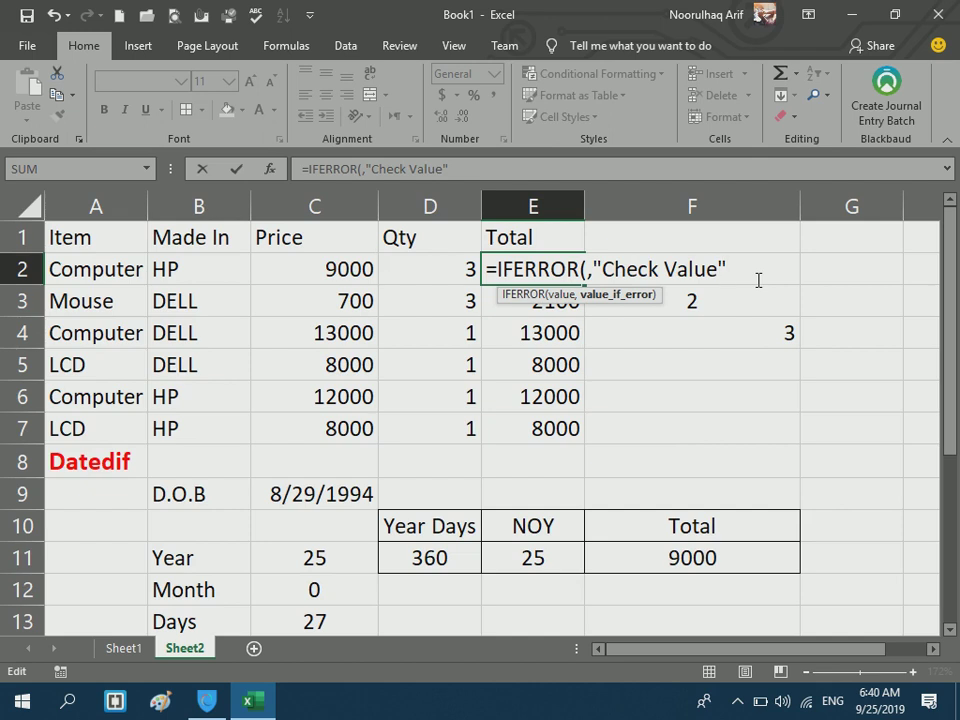
{"action": "type", "text": ")"}
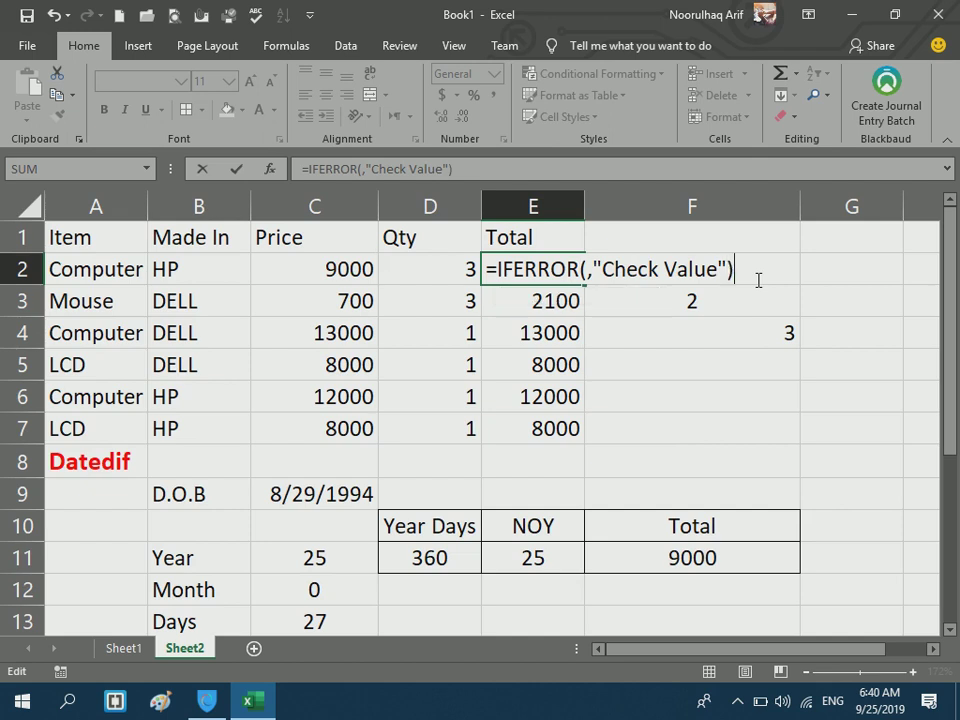
{"action": "left_click", "coordinate": [589, 269]}
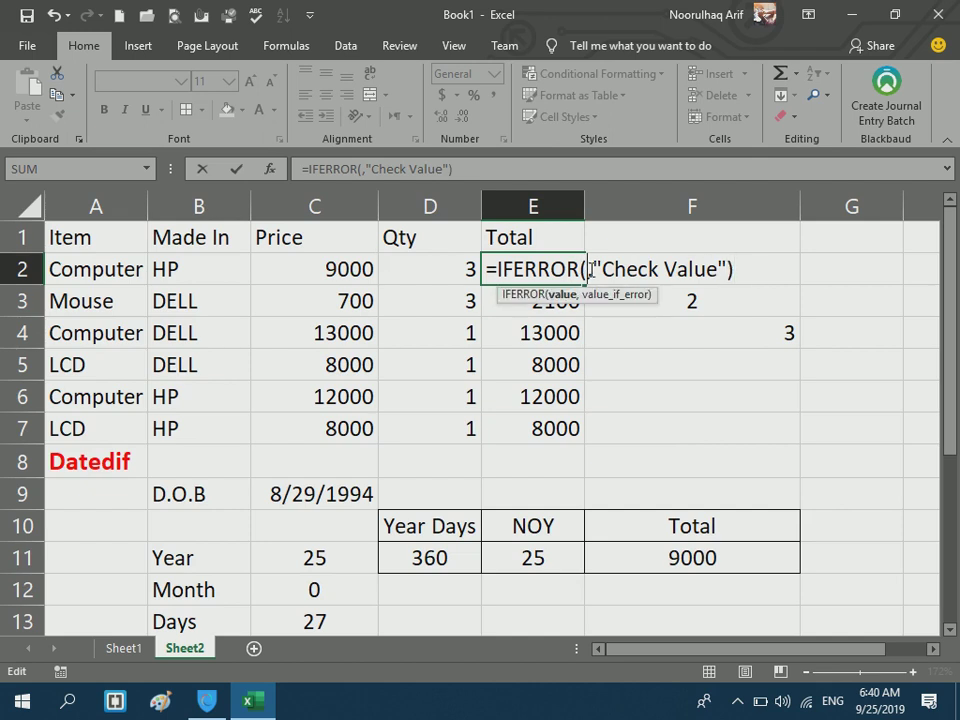
{"action": "left_click", "coordinate": [340, 263]}
{"action": "type", "text": "*"}
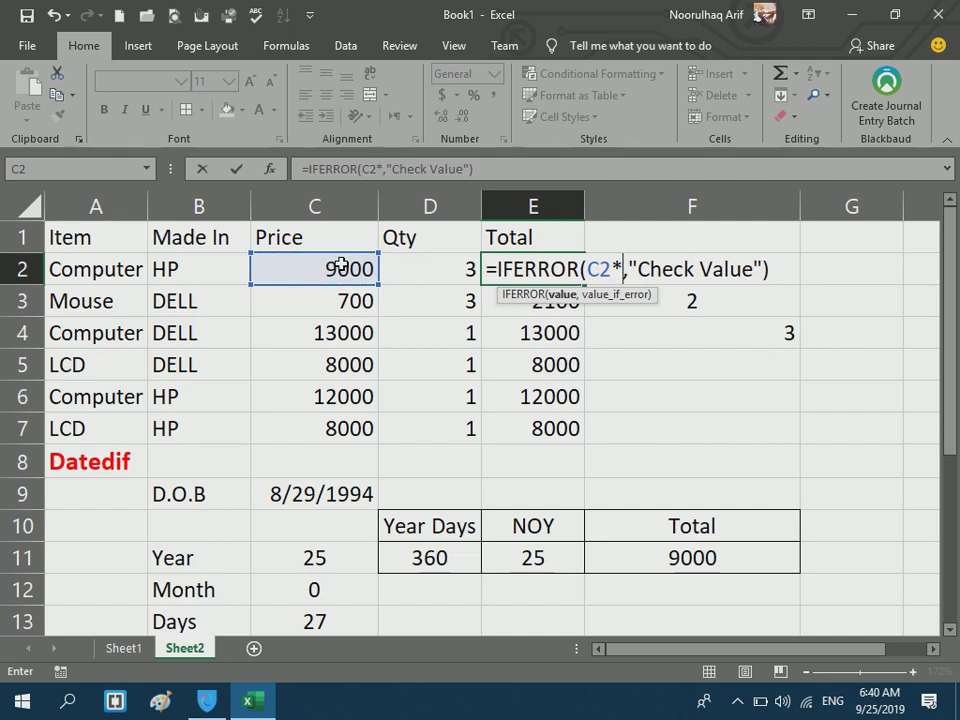
{"action": "left_click", "coordinate": [459, 261]}
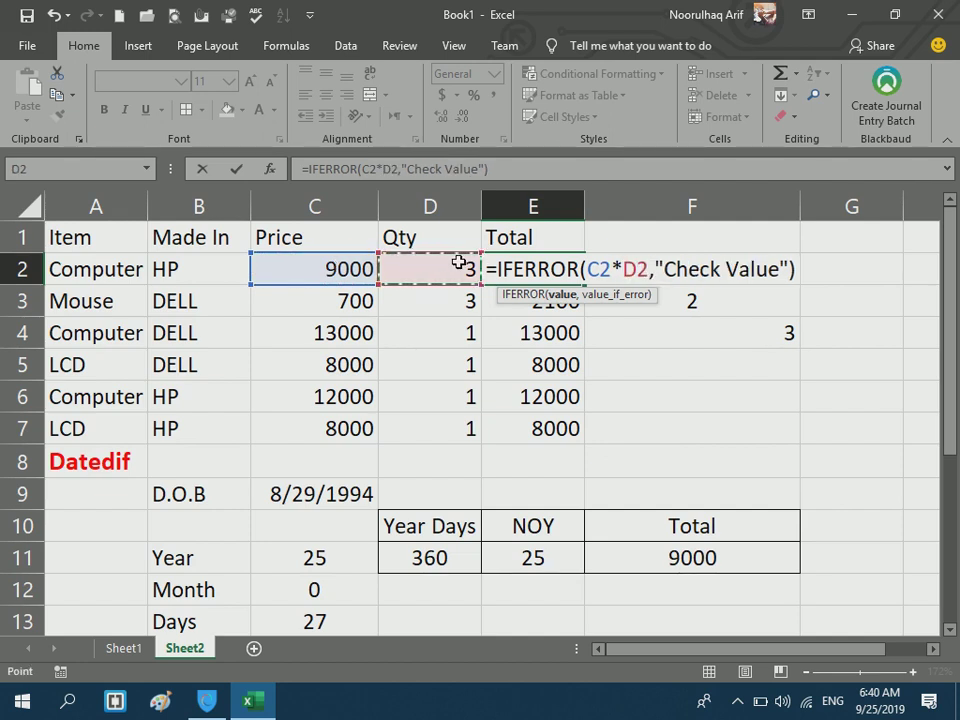
{"action": "key", "text": "Return"}
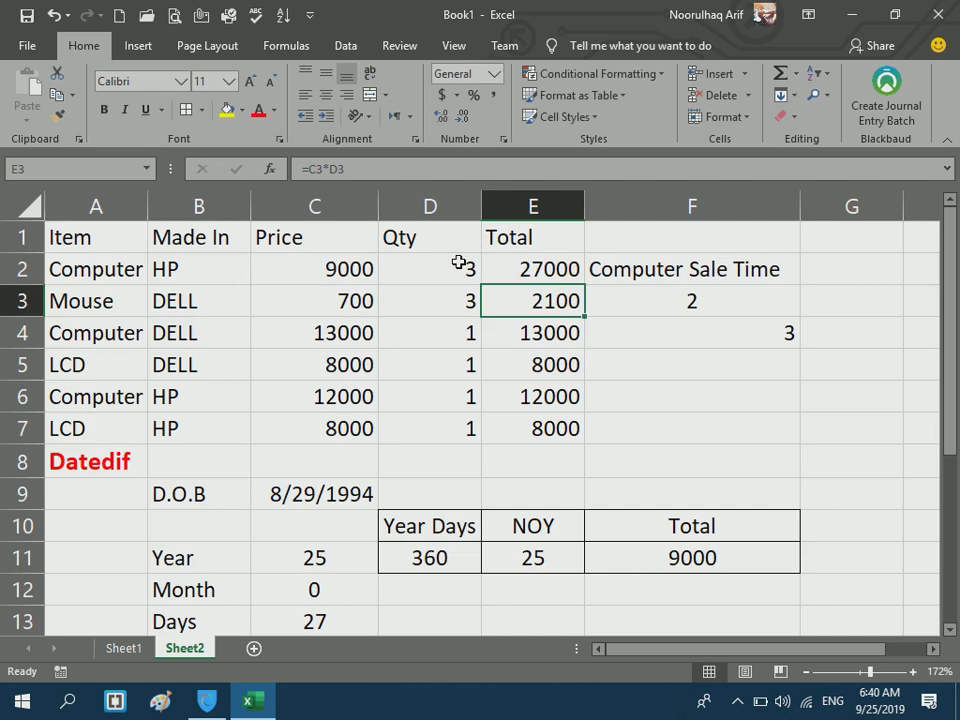
- Test the IFERROR formula by entering the text a as the quantity in D2
{"action": "left_click", "coordinate": [459, 261]}
{"action": "type", "text": "a"}
{"action": "key", "text": "Return"}
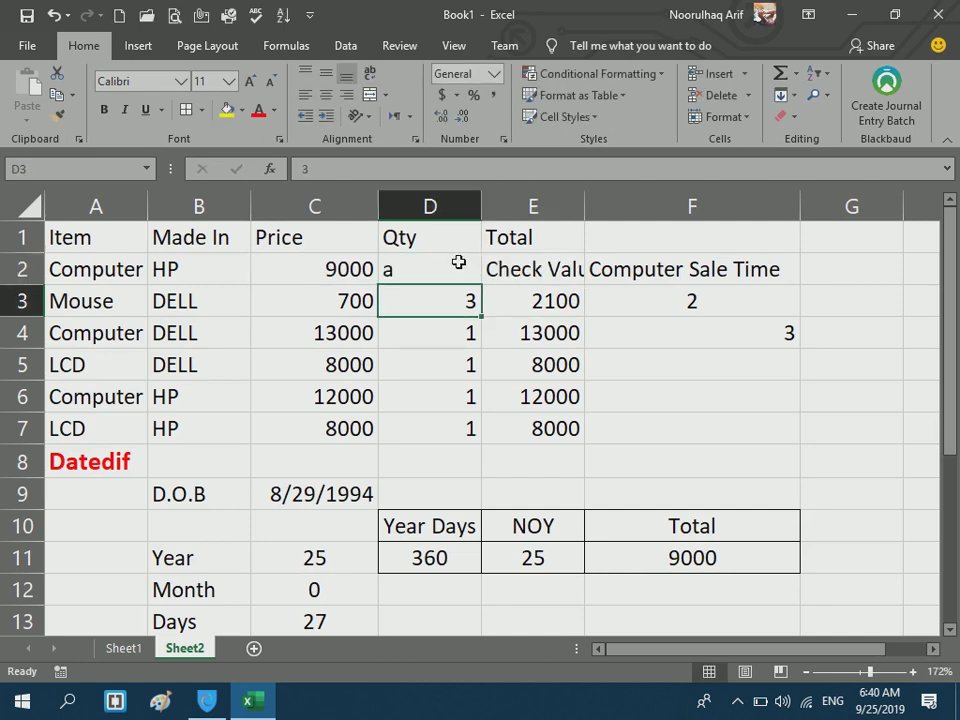
- Auto-fit the width of column E and fill the IFERROR formula from E2 down to E7
{"action": "double_click", "coordinate": [584, 207]}
{"action": "left_click", "coordinate": [612, 267]}
{"action": "left_click_drag", "start_coordinate": [615, 285], "coordinate": [611, 428]}
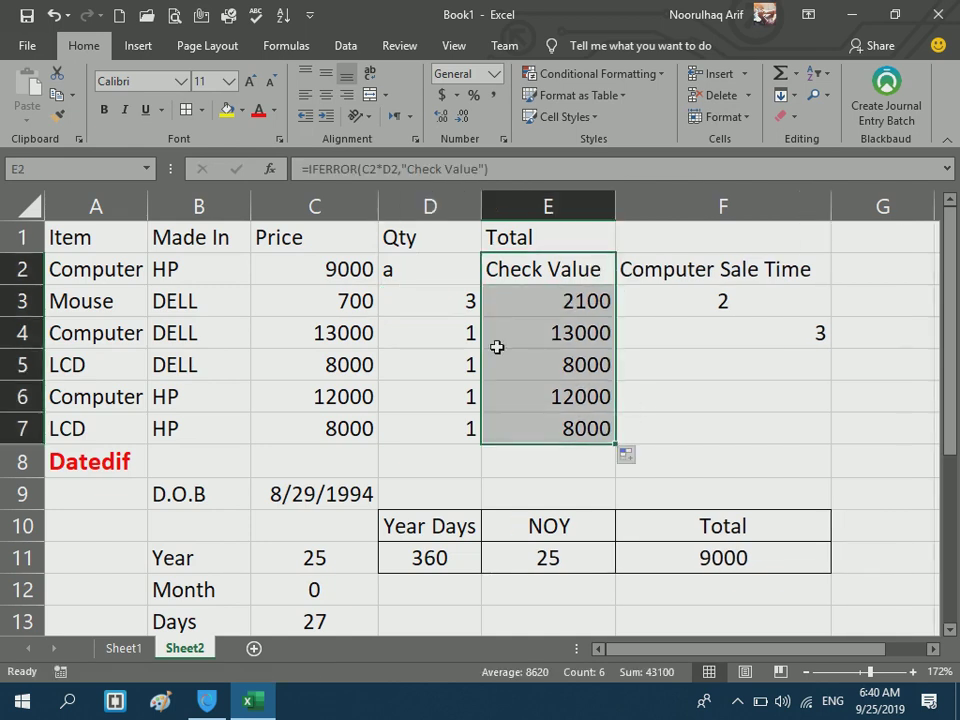
- Test the copied formula by entering the text u as the quantity in D5
{"action": "left_click", "coordinate": [448, 364]}
{"action": "type", "text": "u"}
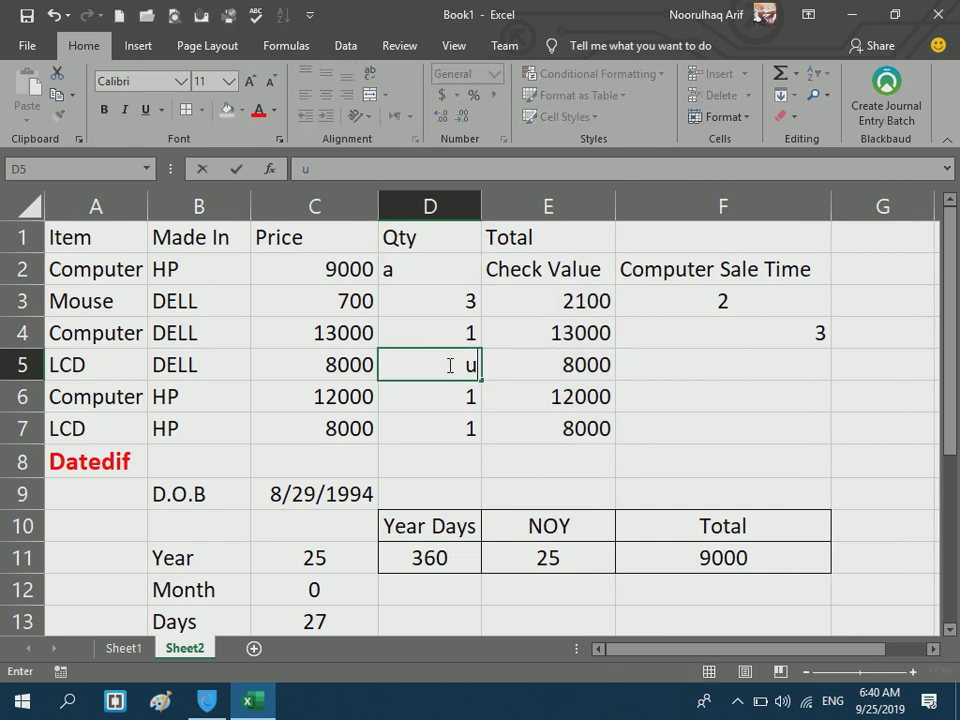
{"action": "key", "text": "Return"}
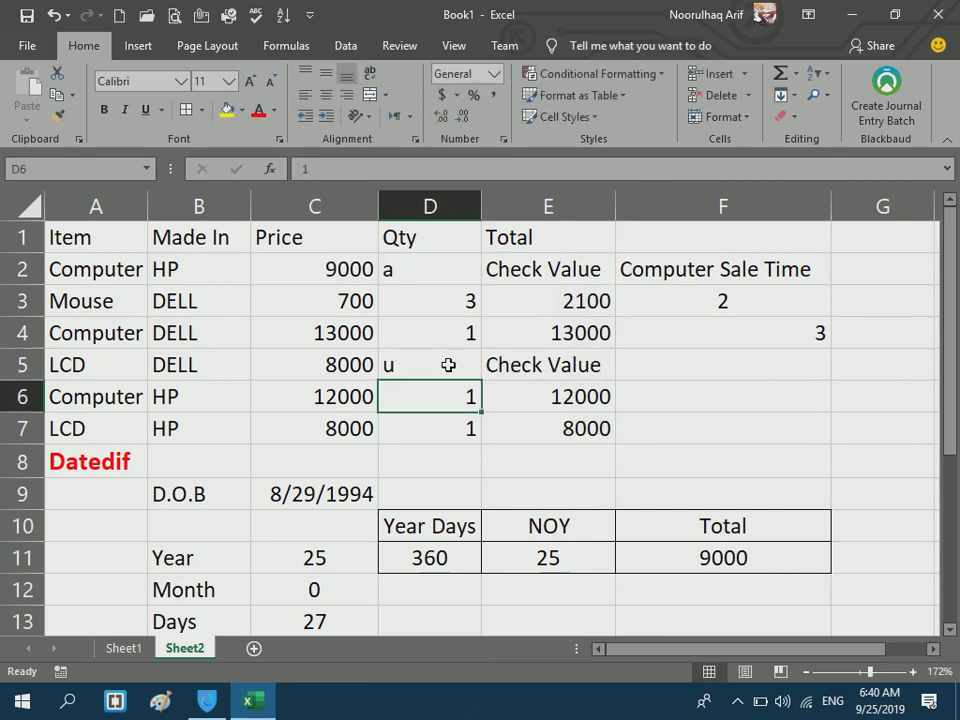
- Set the quantity in D5 to 8 and the quantity in D2 to 98
{"action": "left_click", "coordinate": [448, 364]}
{"action": "type", "text": "8"}
{"action": "key", "text": "Return"}
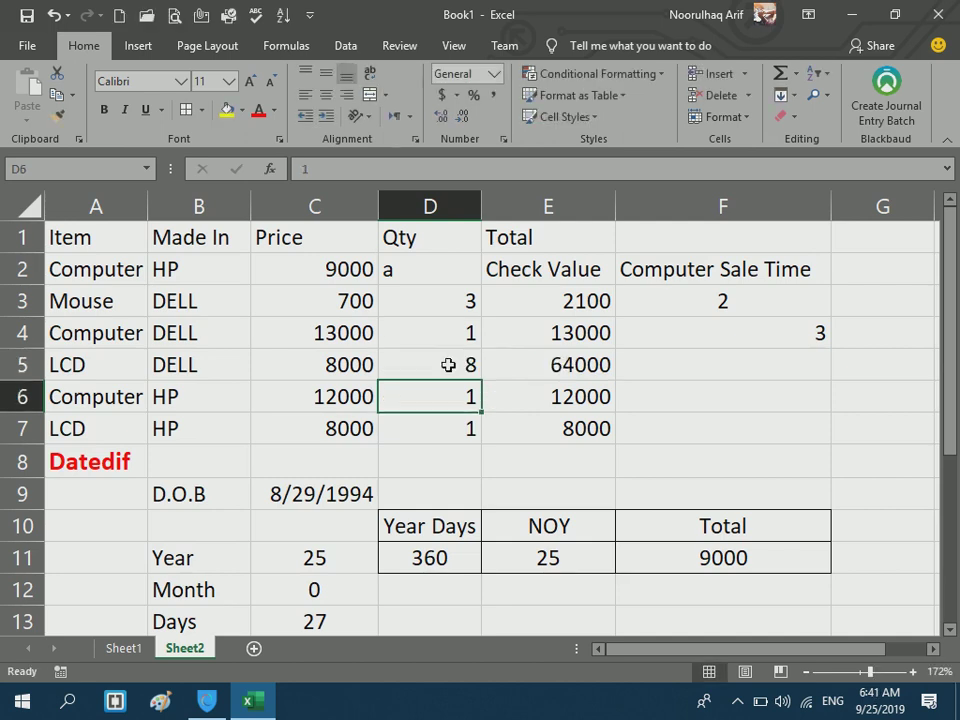
{"action": "left_click", "coordinate": [404, 271]}
{"action": "type", "text": "98"}
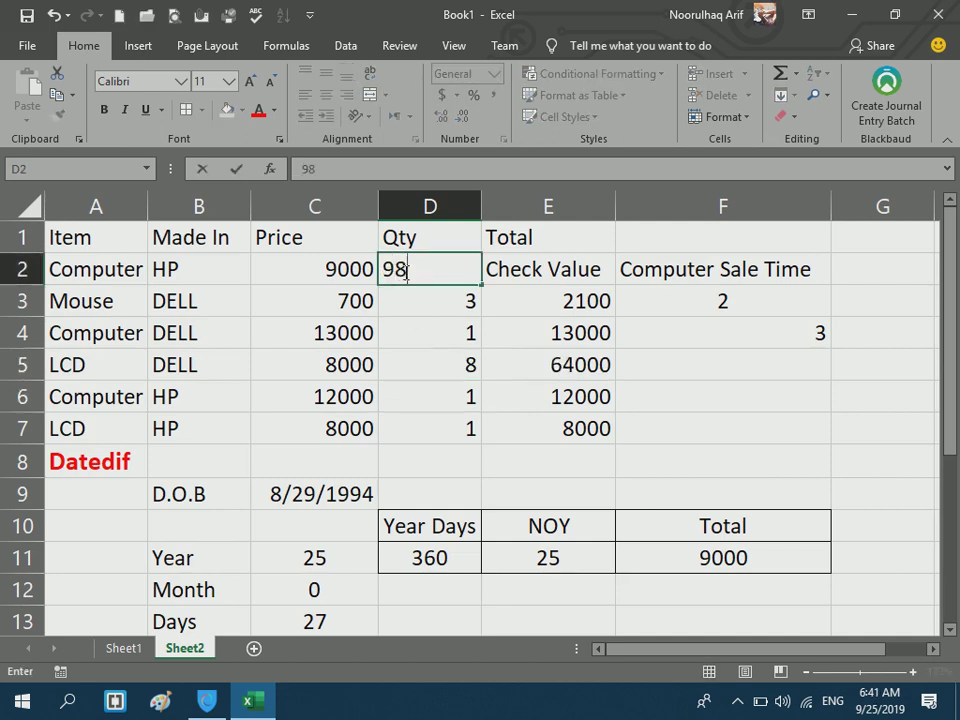
{"action": "key", "text": "Return"}
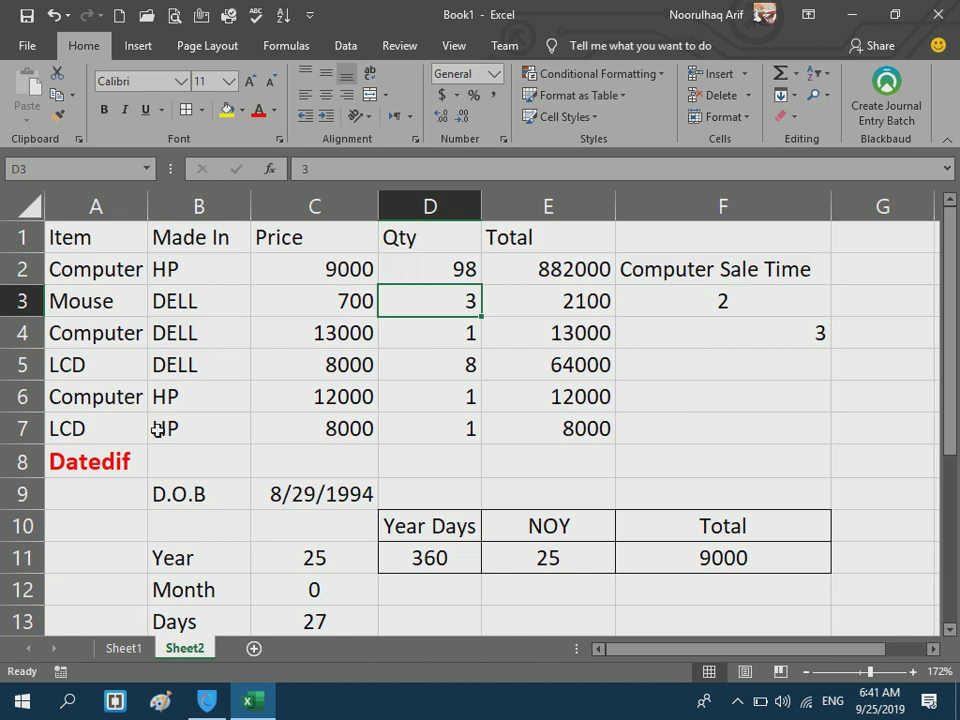
- Enter the label rink.eq in cell A9 below the Datedif heading
{"action": "left_click", "coordinate": [110, 517]}
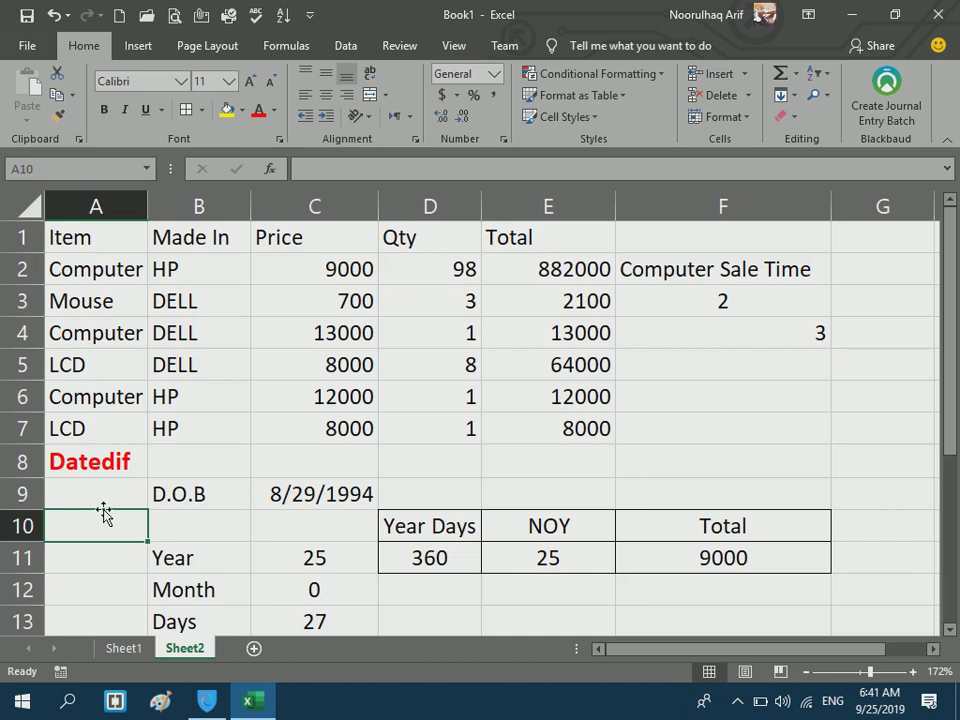
{"action": "left_click", "coordinate": [102, 502]}
{"action": "type", "text": "rin"}
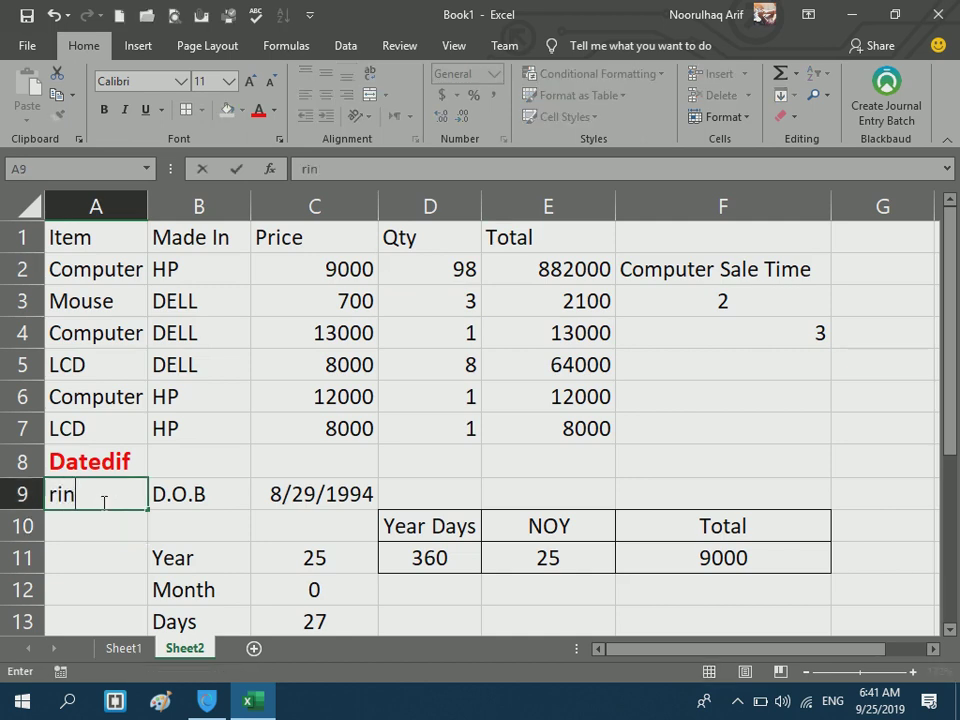
{"action": "type", "text": "k.eq"}
{"action": "key", "text": "Return"}
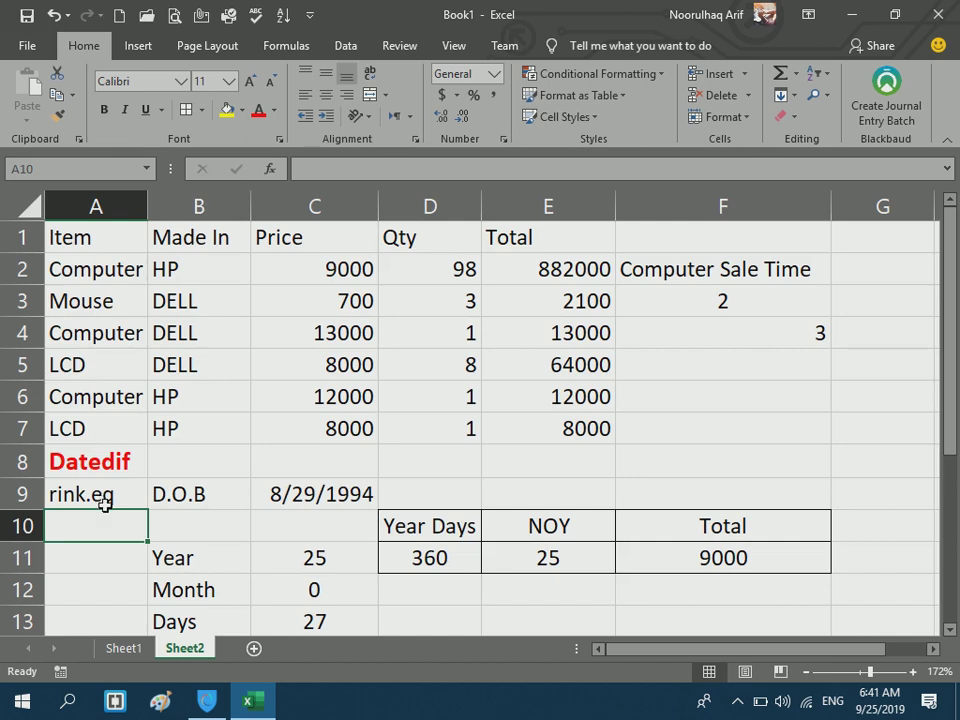
- Add a new blank worksheet after Sheet2
{"action": "left_click", "coordinate": [247, 652]}
{"action": "key", "text": "Down"}
{"action": "key", "text": "Down"}
{"action": "key", "text": "Down"}
{"action": "key", "text": "Down"}
{"action": "key", "text": "Down"}
{"action": "key", "text": "Down"}
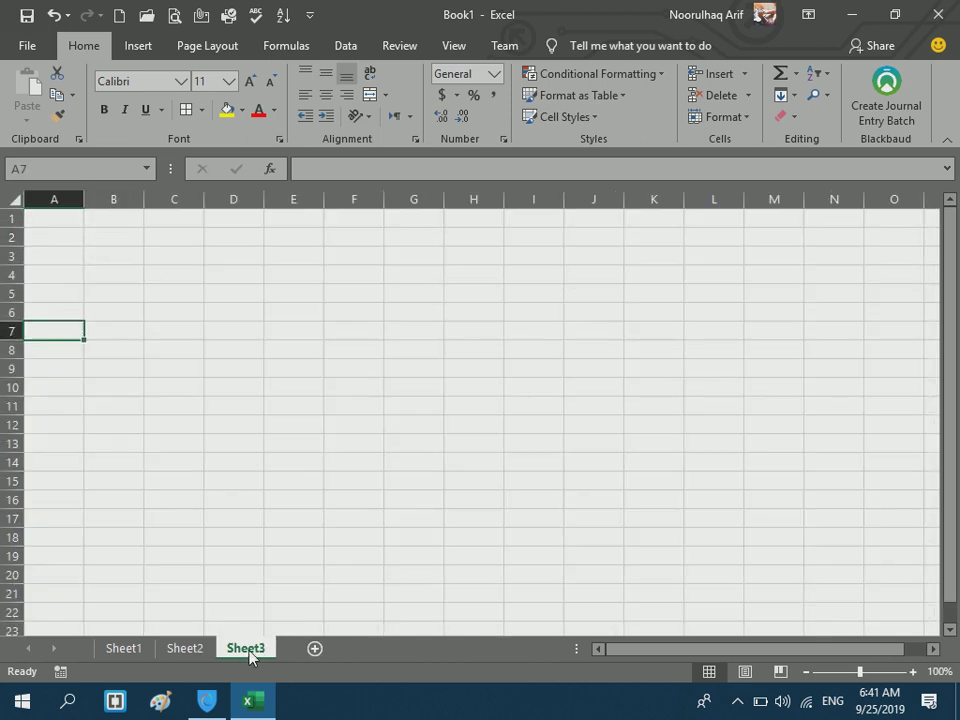
- Return to Sheet2 and start a table header in row 17 with Name in A17 and Subjects in B17
{"action": "left_click", "coordinate": [200, 648]}
{"action": "key", "text": "Down"}
{"action": "key", "text": "Down"}
{"action": "key", "text": "Down"}
{"action": "key", "text": "Down"}
{"action": "key", "text": "Down"}
{"action": "key", "text": "Down"}
{"action": "key", "text": "Down"}
{"action": "key", "text": "Down"}
{"action": "key", "text": "Down"}
{"action": "key", "text": "Down"}
{"action": "key", "text": "Down"}
{"action": "key", "text": "Down"}
{"action": "key", "text": "Up"}
{"action": "key", "text": "Up"}
{"action": "key", "text": "Up"}
{"action": "key", "text": "Up"}
{"action": "key", "text": "Up"}
{"action": "type", "text": "Name"}
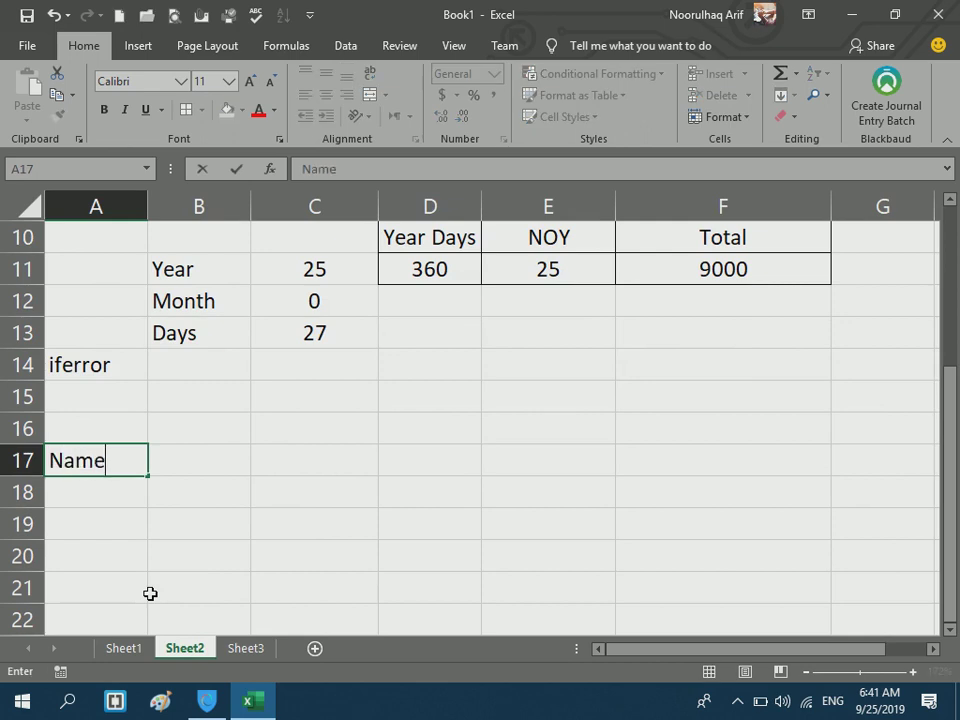
{"action": "key", "text": "Tab"}
{"action": "type", "text": "Subjects"}
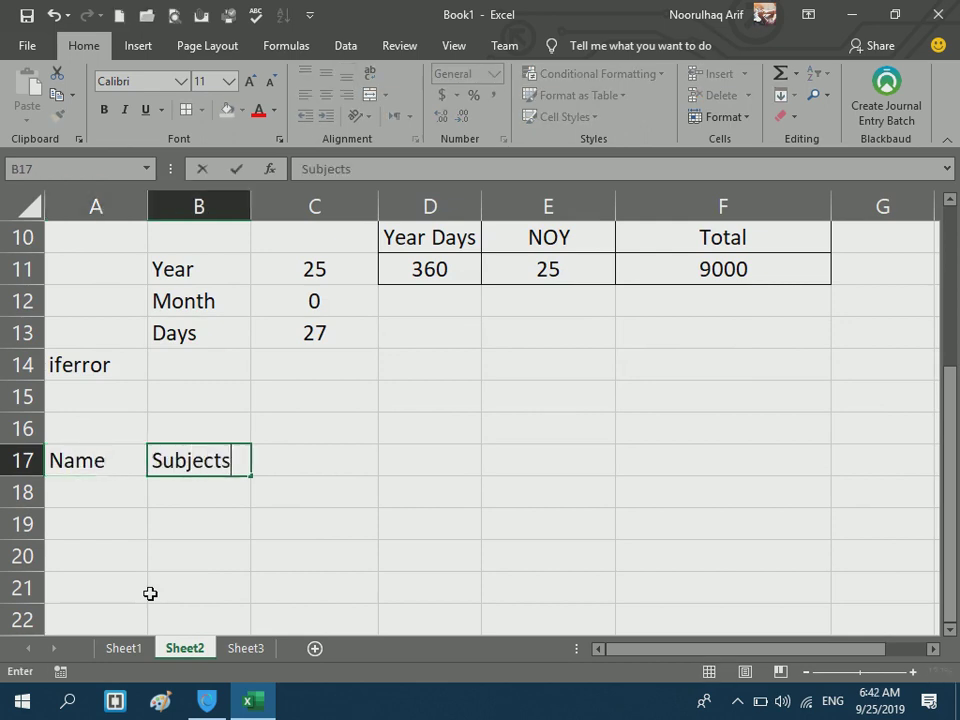
- Complete the table header in row 17 with Marks in C17, Average in D17 and Grade in E17
{"action": "key", "text": "Tab"}
{"action": "type", "text": "Mark"}
{"action": "key", "text": "Tab"}
{"action": "key", "text": "shift+Tab"}
{"action": "type", "text": "Marks"}
{"action": "key", "text": "Tab"}
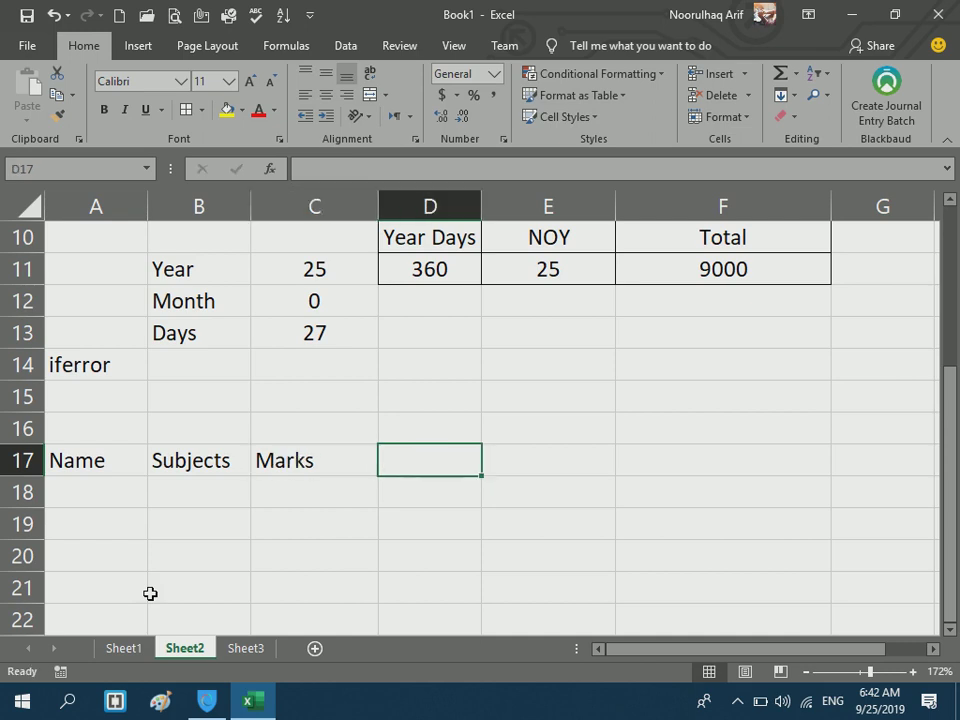
{"action": "type", "text": "Average"}
{"action": "key", "text": "Tab"}
{"action": "type", "text": "Grade"}
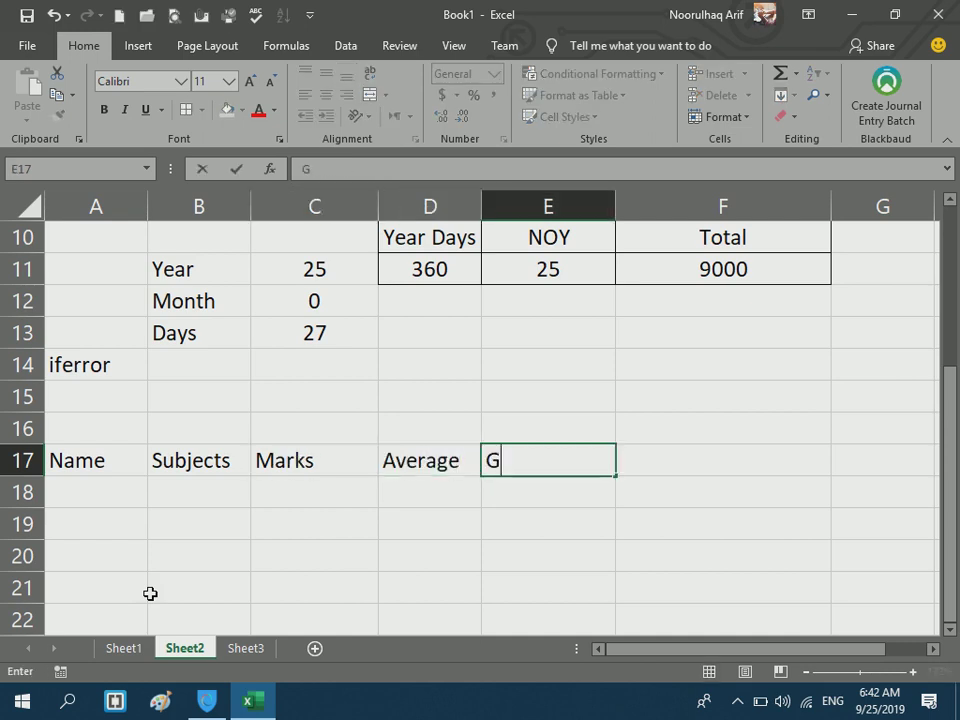
{"action": "key", "text": "Return"}
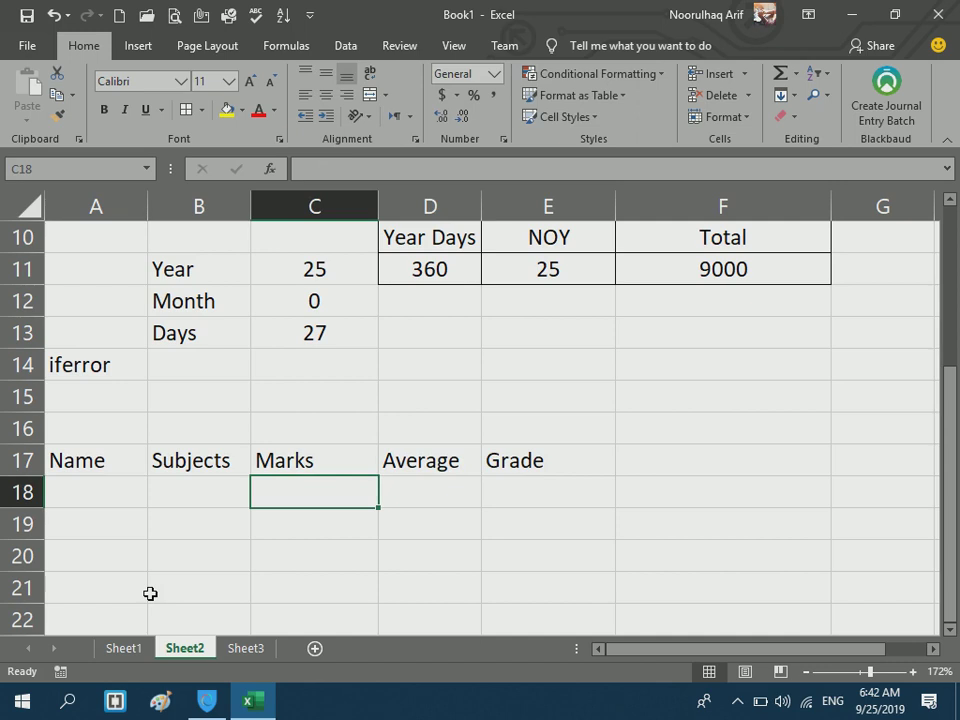
- Enter the first two students' names in A18 and A19 under the Name header
{"action": "key", "text": "Left"}
{"action": "key", "text": "Left"}
{"action": "type", "text": "Hamid"}
{"action": "key", "text": "Return"}
{"action": "type", "text": "Ja"}
{"action": "key", "text": "Return"}
{"action": "key", "text": "Up"}
{"action": "key", "text": "F2"}
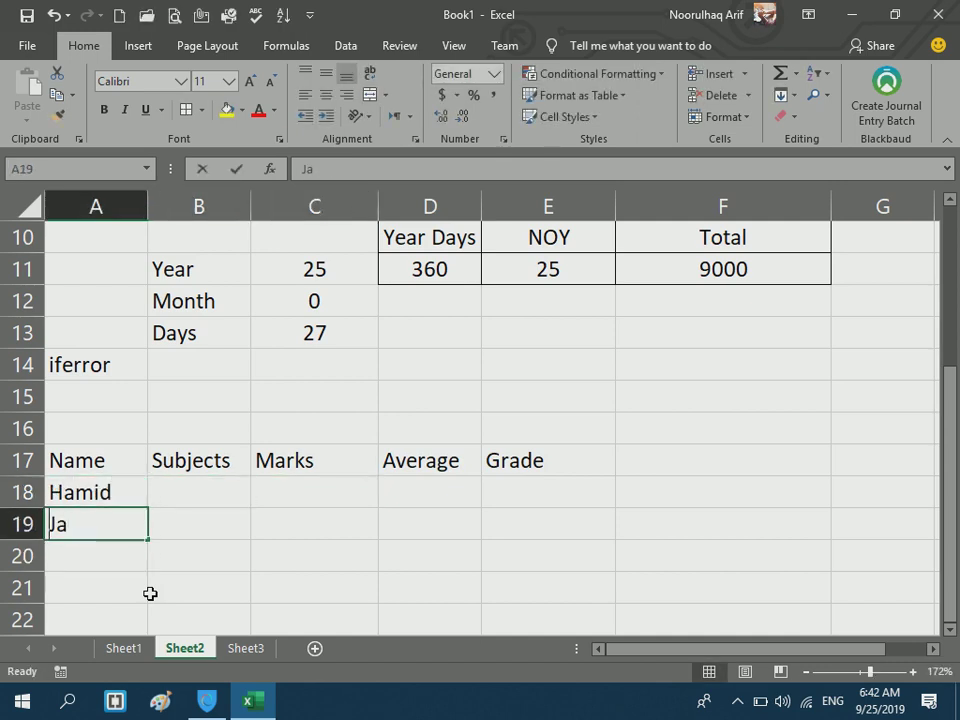
{"action": "type", "text": "n"}
{"action": "key", "text": "Return"}
- Enter the remaining four students' names in A20:A23, correcting the misspelled last one
{"action": "type", "text": "Ali"}
{"action": "key", "text": "Return"}
{"action": "type", "text": "Kamal"}
{"action": "key", "text": "Return"}
{"action": "type", "text": "Noor"}
{"action": "key", "text": "Return"}
{"action": "type", "text": "2asim"}
{"action": "key", "text": "Return"}
{"action": "key", "text": "Up"}
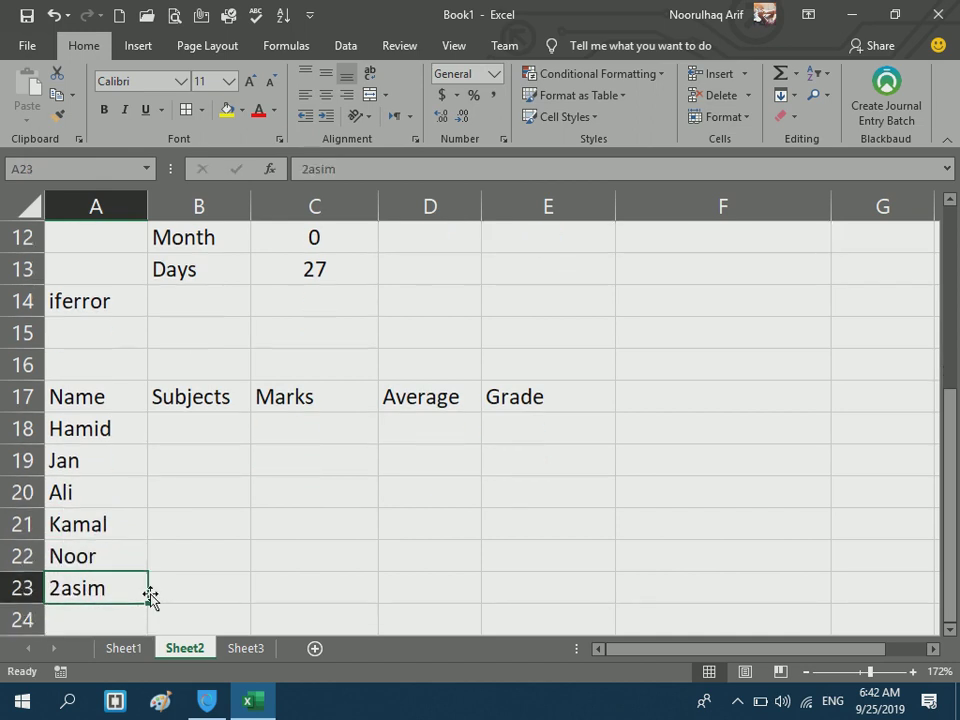
{"action": "type", "text": "wai"}
{"action": "key", "text": "BackSpace"}
{"action": "key", "text": "BackSpace"}
{"action": "key", "text": "BackSpace"}
{"action": "type", "text": "Wasim"}
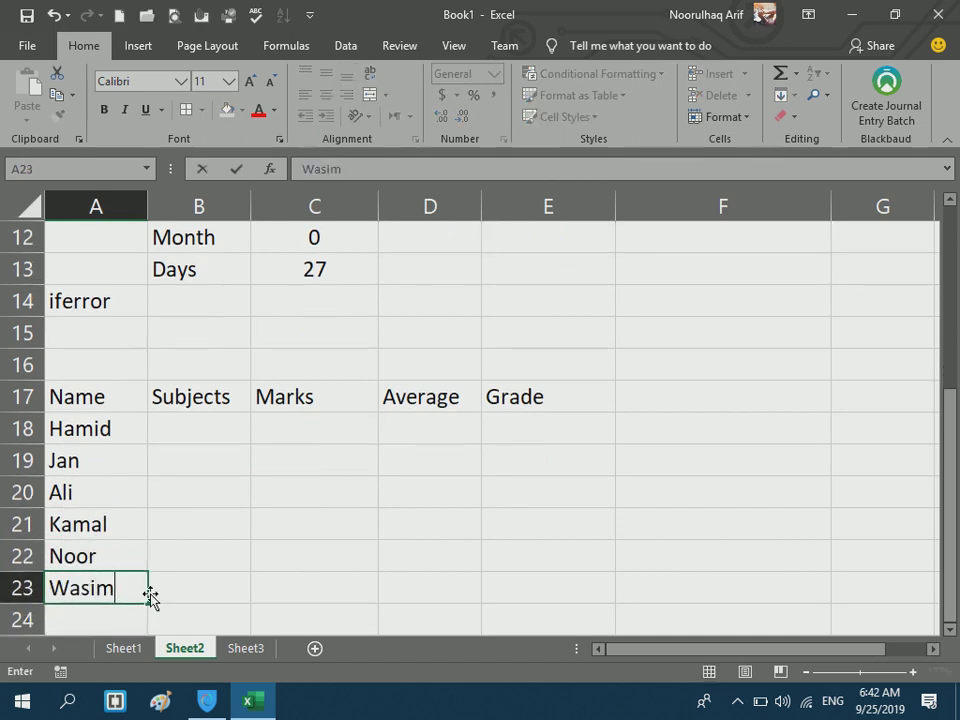
{"action": "key", "text": "Return"}
- Enter 16 as the number of subjects in B18 and copy it down to B23
{"action": "left_click", "coordinate": [221, 426]}
{"action": "type", "text": "16"}
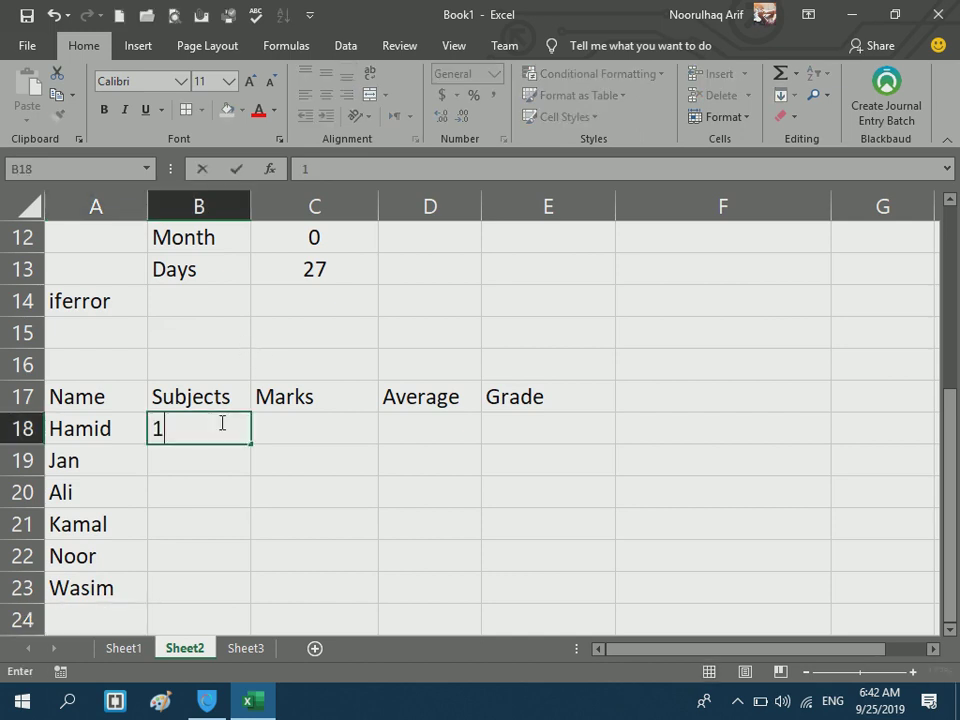
{"action": "key", "text": "Return"}
{"action": "left_click_drag", "start_coordinate": [197, 428], "coordinate": [189, 576]}
{"action": "key", "text": "ctrl+d"}
- Enter the marks 650 in C18 and 670 in C19
{"action": "left_click", "coordinate": [332, 447]}
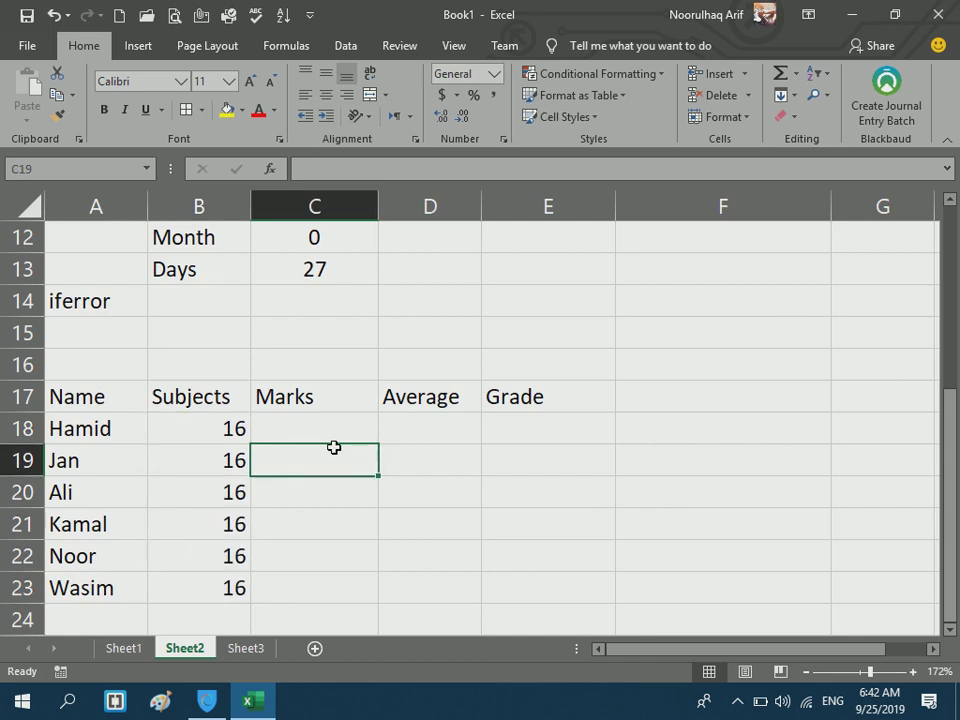
{"action": "left_click", "coordinate": [315, 420]}
{"action": "type", "text": "650"}
{"action": "key", "text": "Return"}
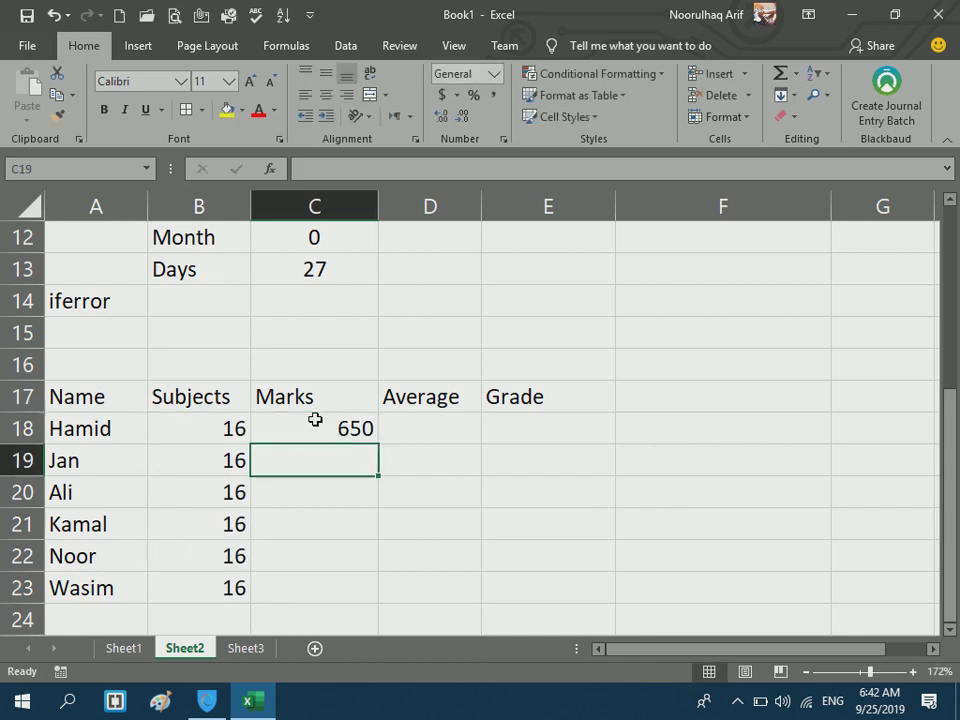
{"action": "type", "text": "670"}
{"action": "key", "text": "Return"}
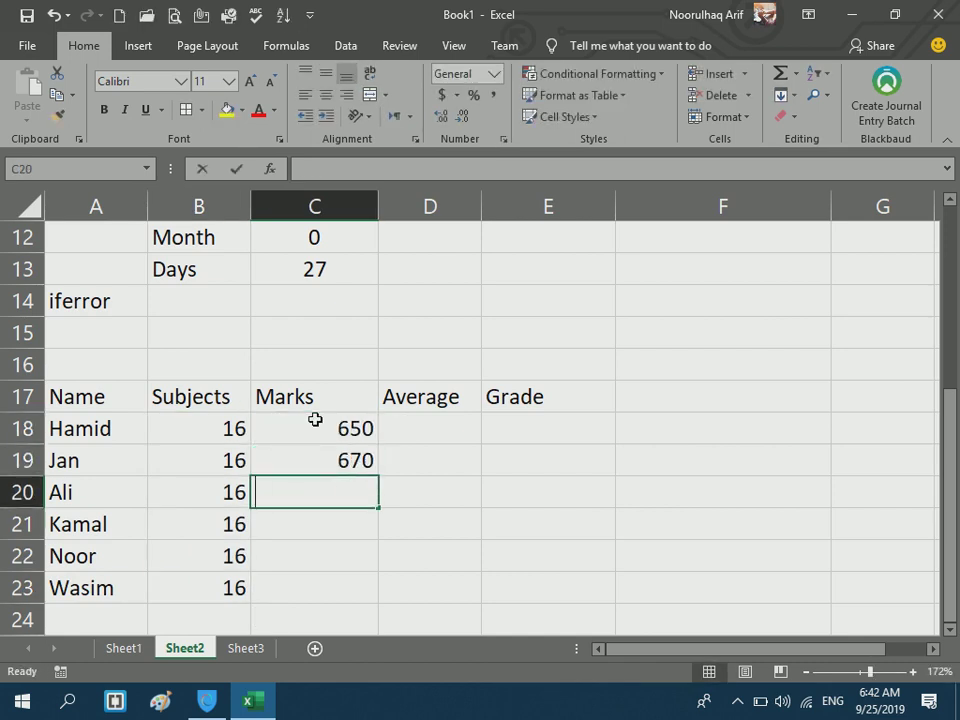
- Enter the marks 1280, 980, 780 and 1560 for the remaining students in C20:C23
{"action": "type", "text": "128"}
{"action": "key", "text": "Page_Down"}
{"action": "type", "text": "1"}
{"action": "key", "text": "BackSpace"}
{"action": "key", "text": "Up"}
{"action": "key", "text": "Up"}
{"action": "key", "text": "Up"}
{"action": "key", "text": "Up"}
{"action": "key", "text": "Up"}
{"action": "key", "text": "Up"}
{"action": "key", "text": "Up"}
{"action": "key", "text": "Up"}
{"action": "key", "text": "Up"}
{"action": "key", "text": "Up"}
{"action": "key", "text": "Up"}
{"action": "key", "text": "Up"}
{"action": "key", "text": "Up"}
{"action": "key", "text": "Up"}
{"action": "key", "text": "Up"}
{"action": "key", "text": "Up"}
{"action": "key", "text": "Up"}
{"action": "key", "text": "Up"}
{"action": "key", "text": "Up"}
{"action": "key", "text": "Down"}
{"action": "key", "text": "Down"}
{"action": "key", "text": "Down"}
{"action": "key", "text": "Down"}
{"action": "key", "text": "Down"}
{"action": "key", "text": "Down"}
{"action": "key", "text": "Down"}
{"action": "type", "text": "980"}
{"action": "key", "text": "Return"}
{"action": "type", "text": "780"}
{"action": "key", "text": "Return"}
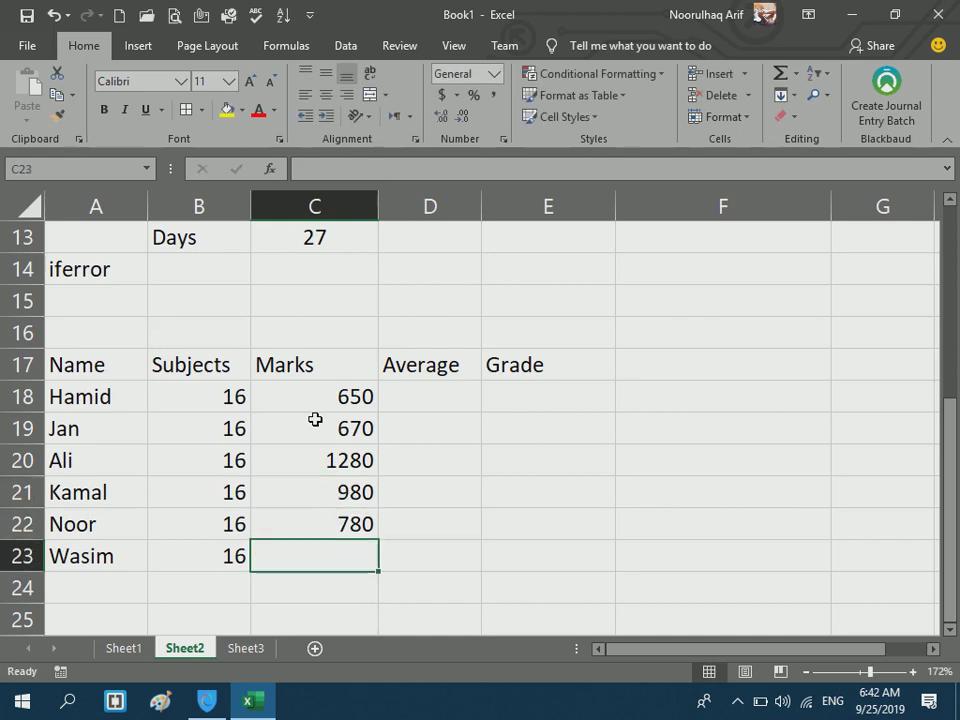
{"action": "type", "text": "1560"}
{"action": "key", "text": "Return"}
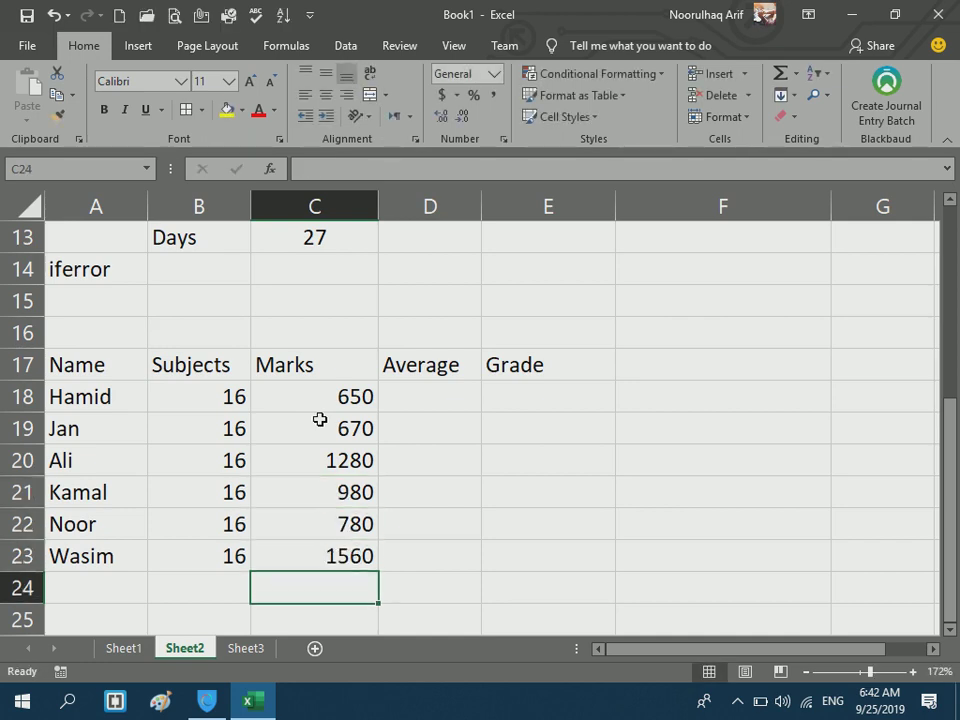
- Calculate the average in D18 with =C18/B18 and copy the formula down to D23
{"action": "left_click", "coordinate": [432, 400]}
{"action": "type", "text": "="}
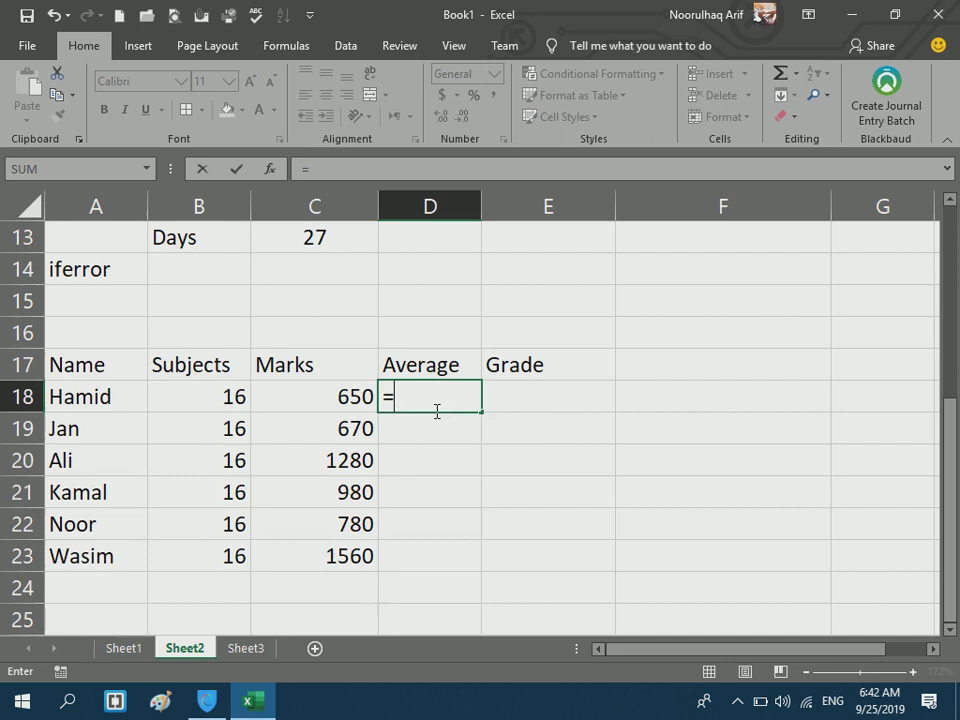
{"action": "left_click", "coordinate": [334, 390]}
{"action": "type", "text": "/"}
{"action": "left_click", "coordinate": [200, 400]}
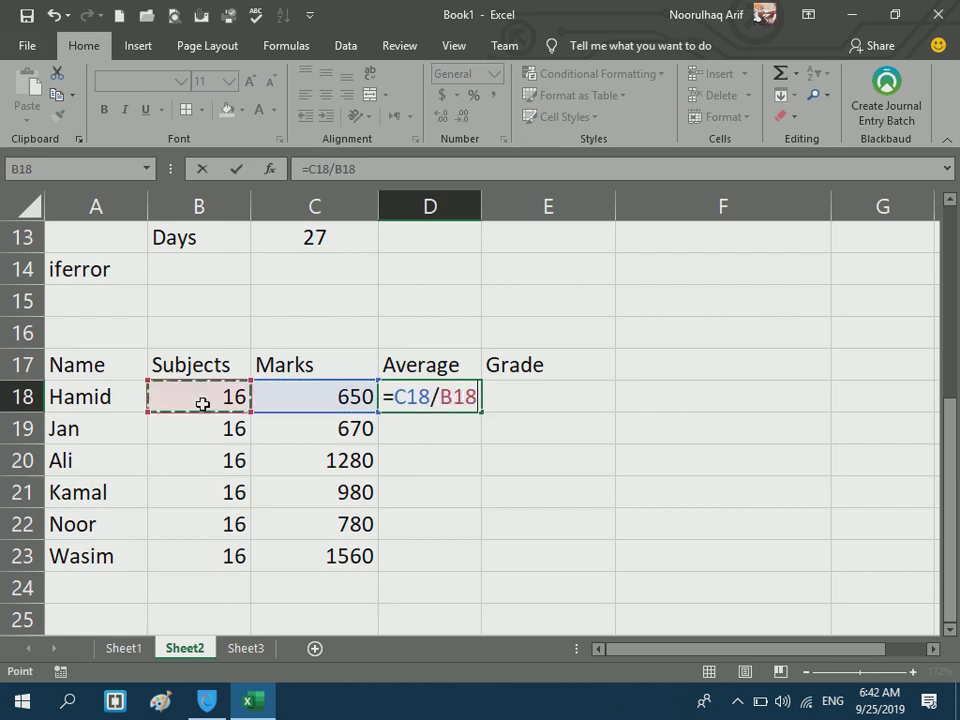
{"action": "key", "text": "Return"}
{"action": "left_click", "coordinate": [414, 400]}
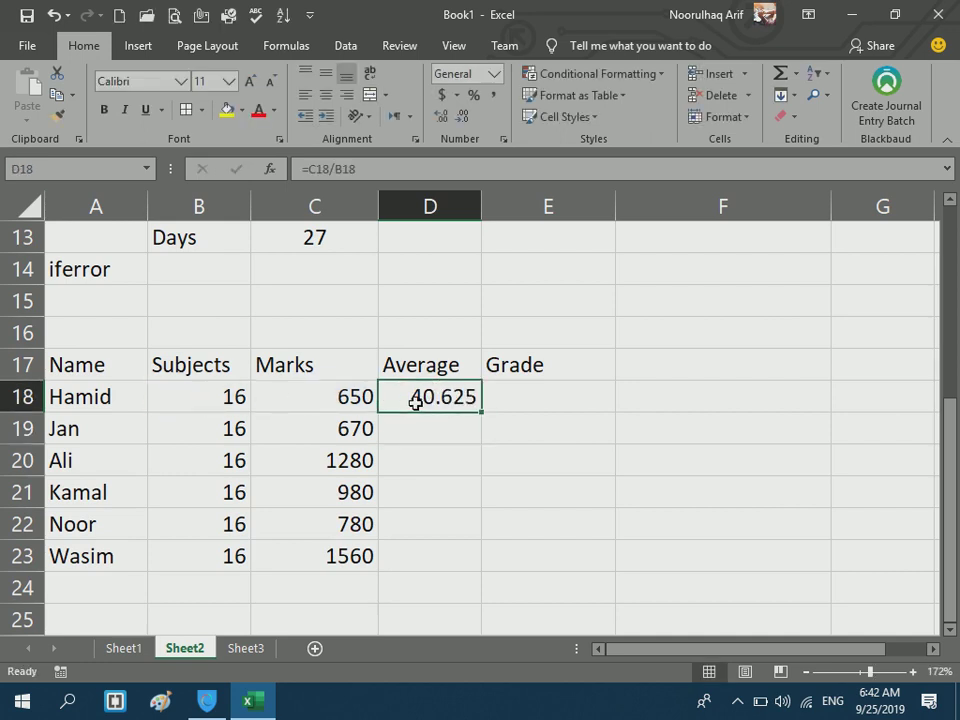
{"action": "left_click_drag", "start_coordinate": [482, 411], "coordinate": [432, 566]}
- Start a RANK.EQ formula in E18 for the first student's grade
{"action": "left_click", "coordinate": [530, 395]}
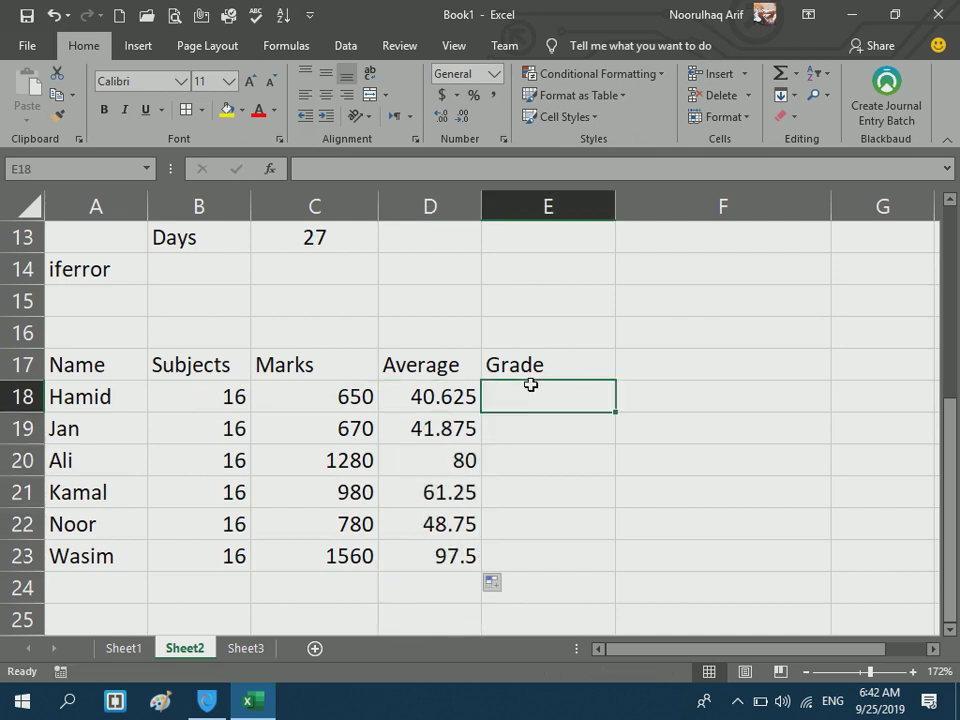
{"action": "type", "text": "="}
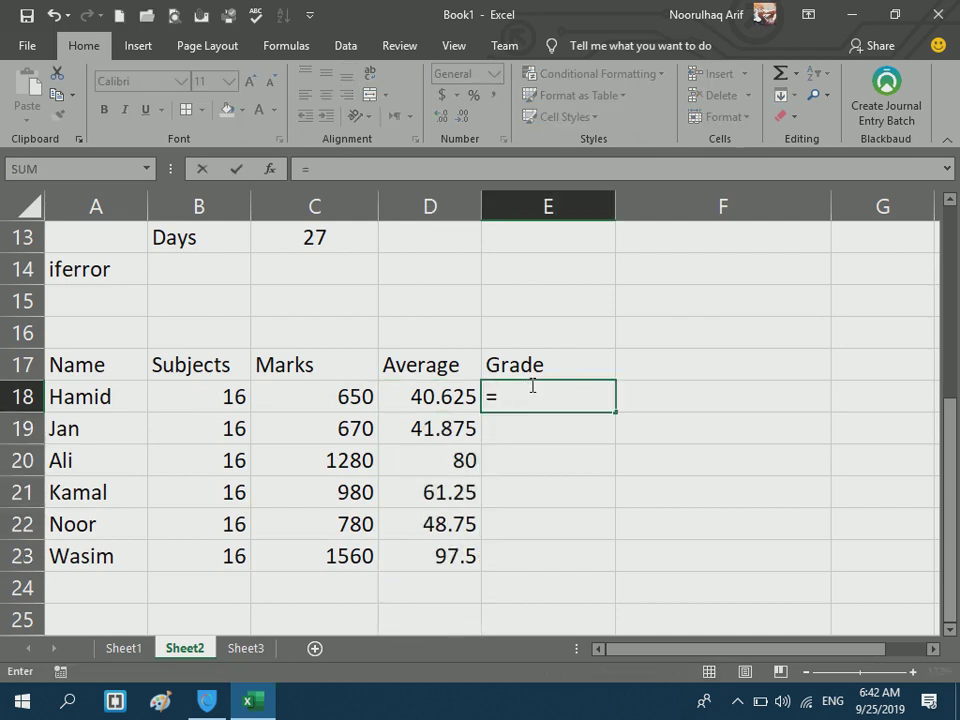
{"action": "type", "text": "rink"}
{"action": "key", "text": "BackSpace"}
{"action": "key", "text": "BackSpace"}
{"action": "key", "text": "BackSpace"}
{"action": "key", "text": "BackSpace"}
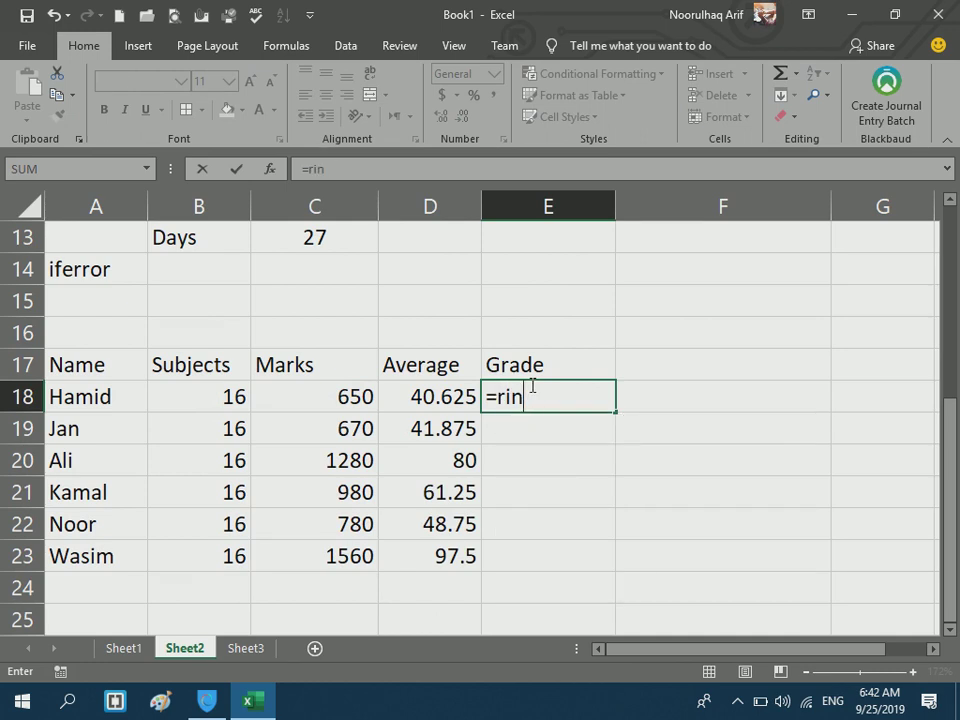
{"action": "type", "text": "rank"}
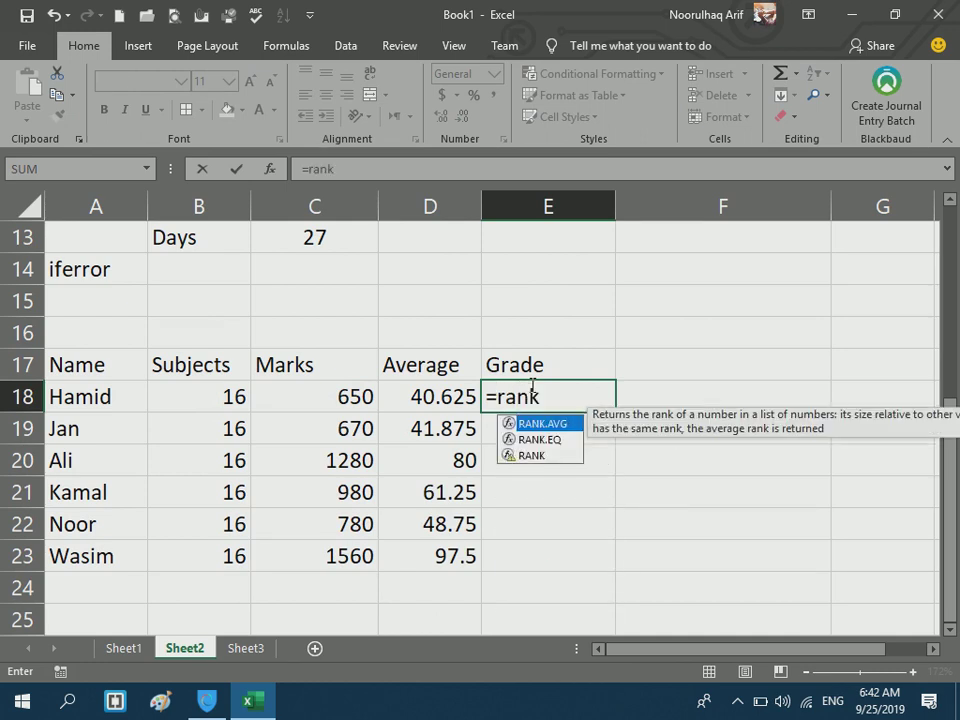
{"action": "left_click", "coordinate": [556, 442]}
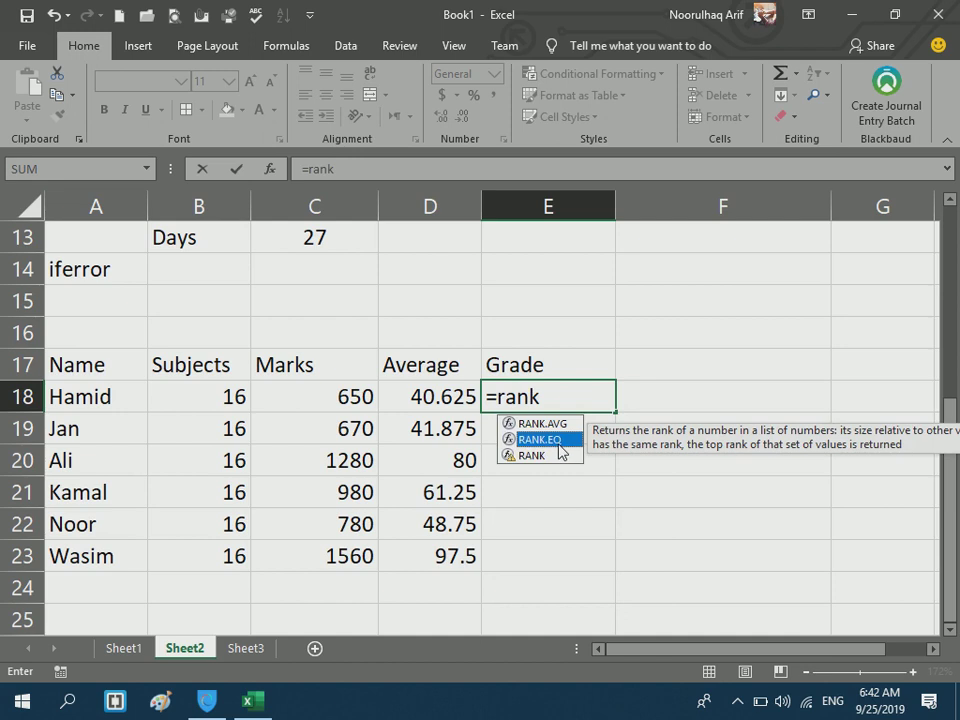
{"action": "double_click", "coordinate": [557, 441]}
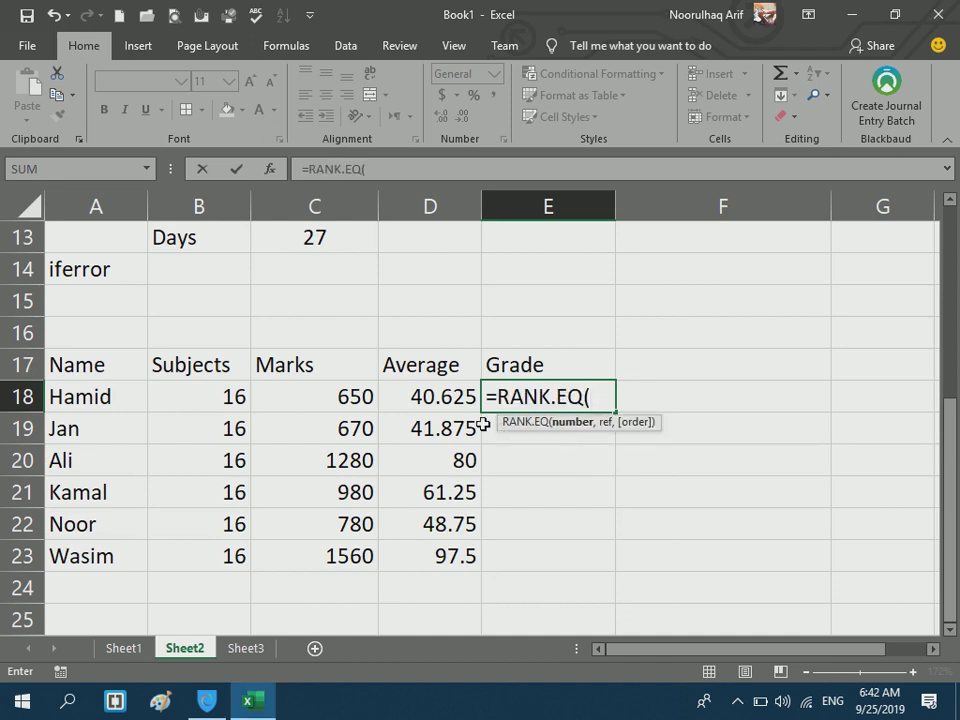
- Complete the rank formula in E18 as =RANK.EQ(D18,$D$18:$D$23), with the averages range locked as absolute
{"action": "left_click_drag", "start_coordinate": [446, 408], "coordinate": [437, 399]}
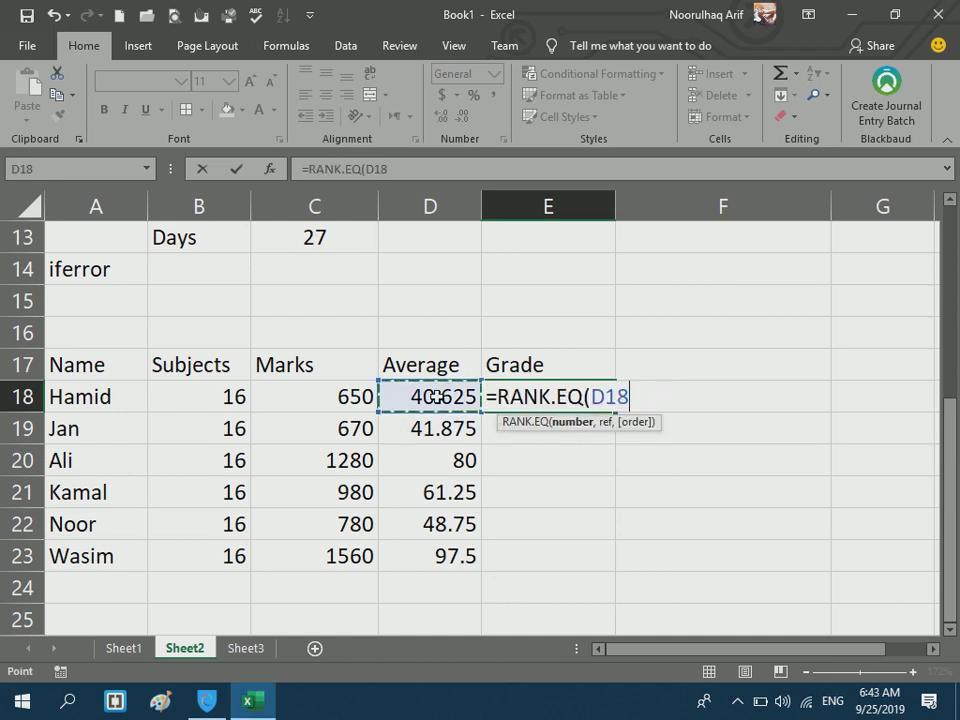
{"action": "type", "text": ","}
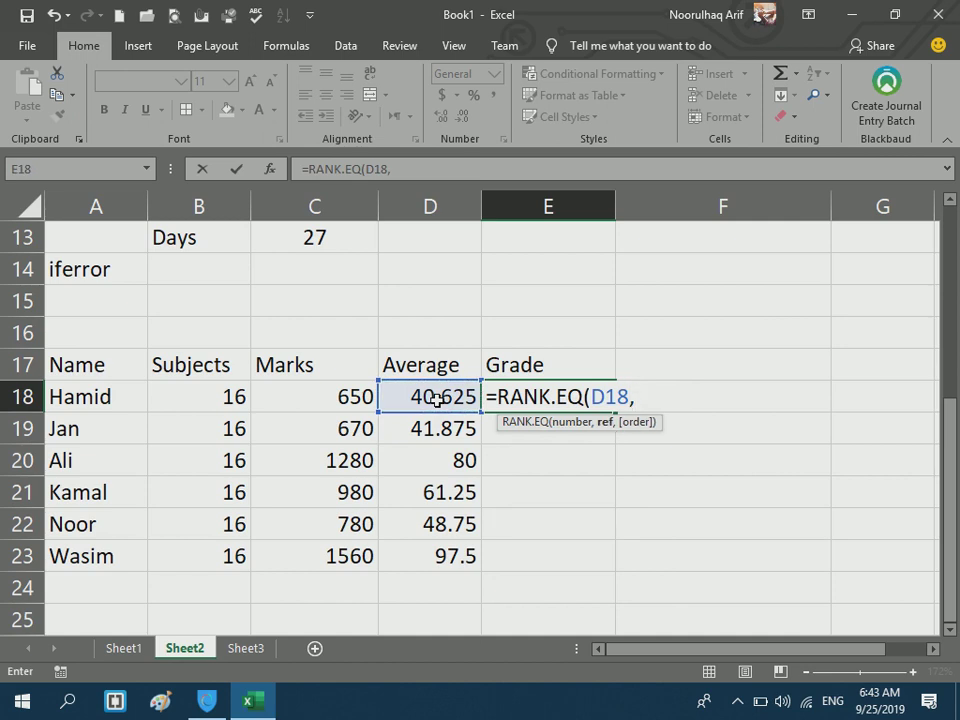
{"action": "left_click_drag", "start_coordinate": [440, 400], "coordinate": [452, 553]}
{"action": "left_click_drag", "start_coordinate": [637, 397], "coordinate": [716, 397]}
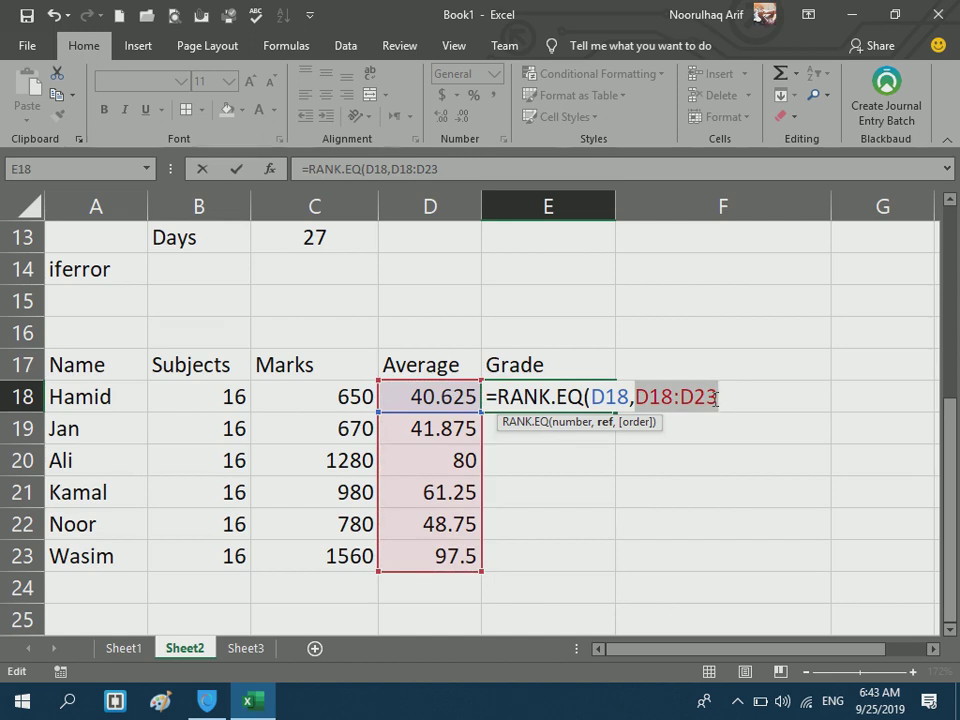
{"action": "key", "text": "F4"}
{"action": "left_click", "coordinate": [790, 392]}
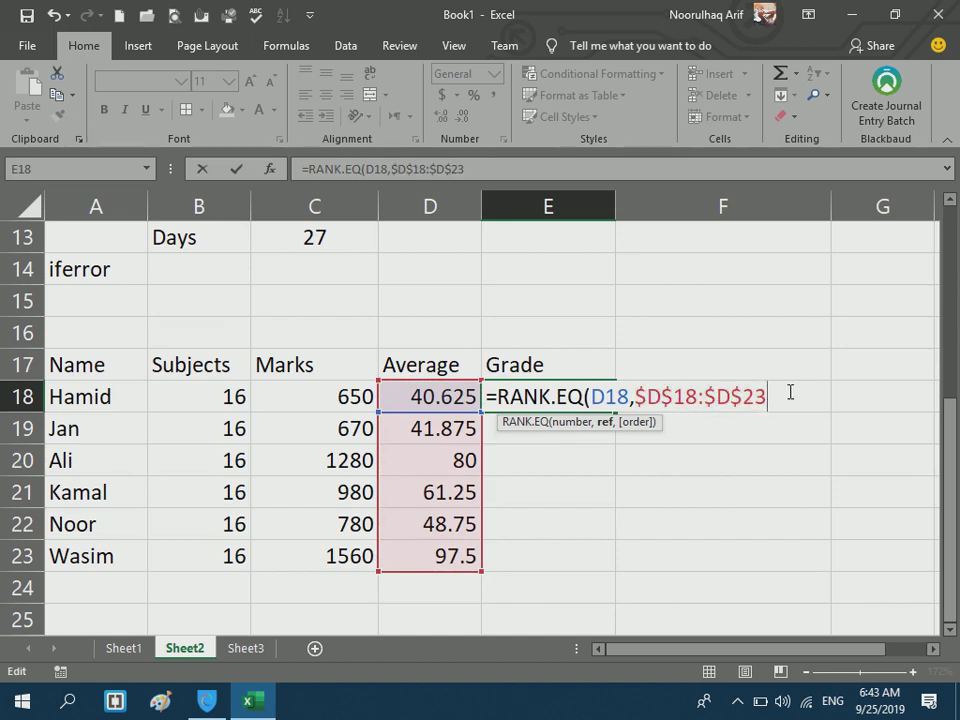
{"action": "type", "text": ")"}
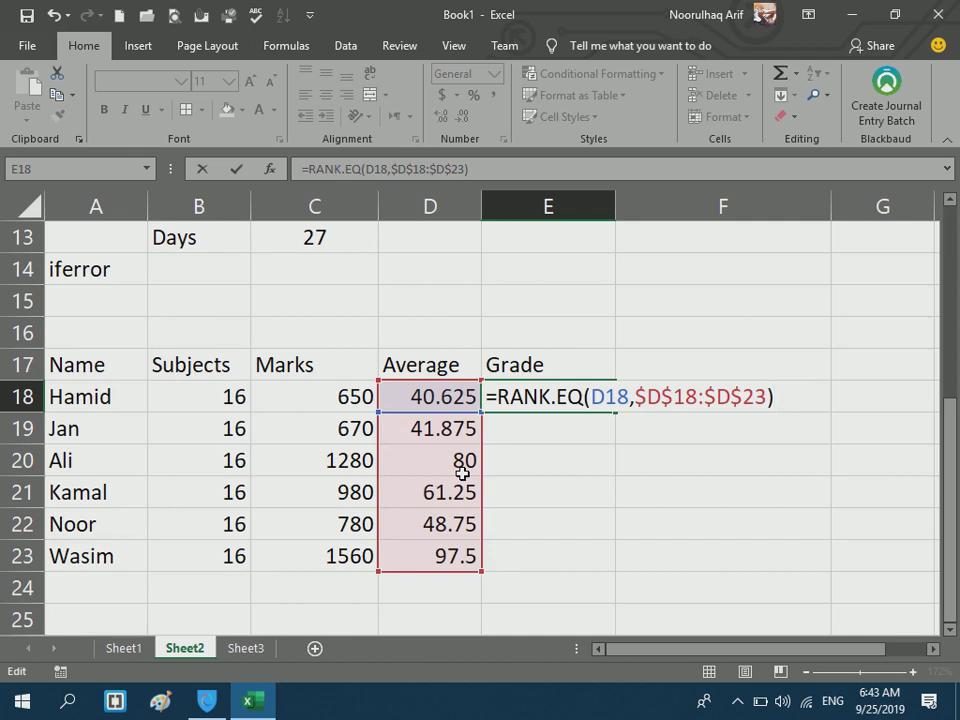
{"action": "key", "text": "Return"}
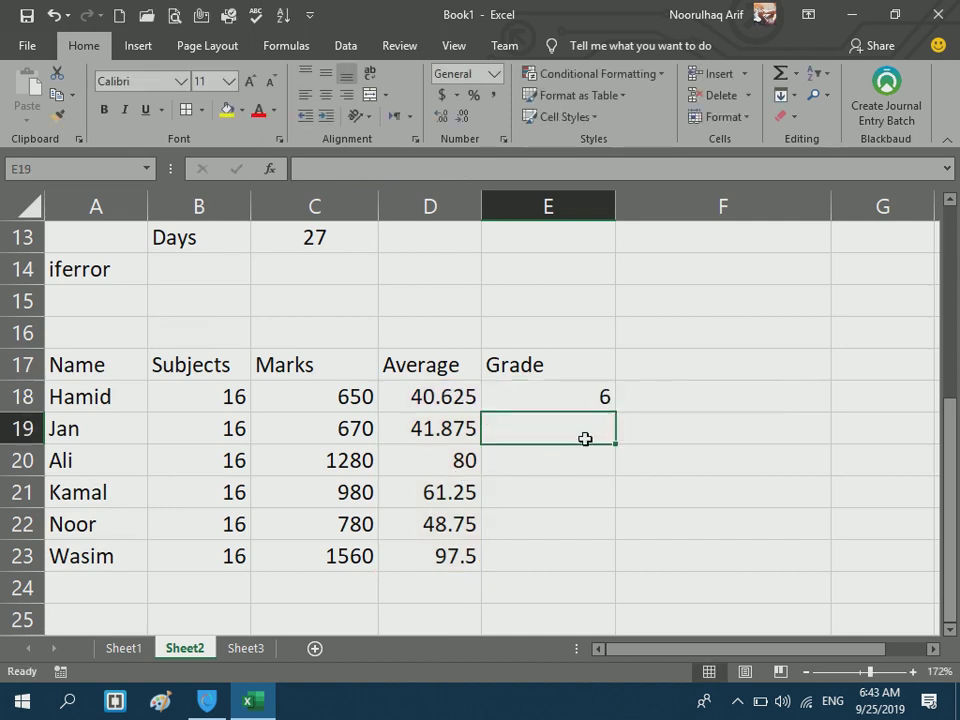
- Copy the rank formula from E18 down to E23 and compare the ranks with the averages
{"action": "left_click_drag", "start_coordinate": [561, 399], "coordinate": [188, 413]}
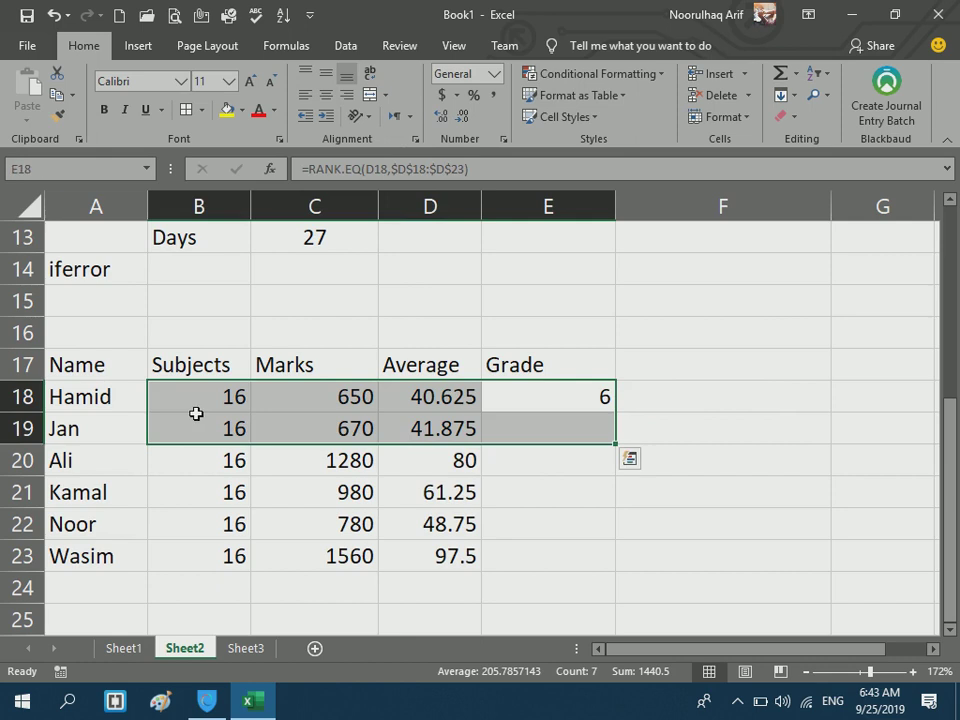
{"action": "left_click", "coordinate": [600, 392]}
{"action": "left_click_drag", "start_coordinate": [615, 411], "coordinate": [424, 564]}
{"action": "left_click_drag", "start_coordinate": [572, 460], "coordinate": [324, 462]}
{"action": "left_click_drag", "start_coordinate": [572, 492], "coordinate": [440, 492]}
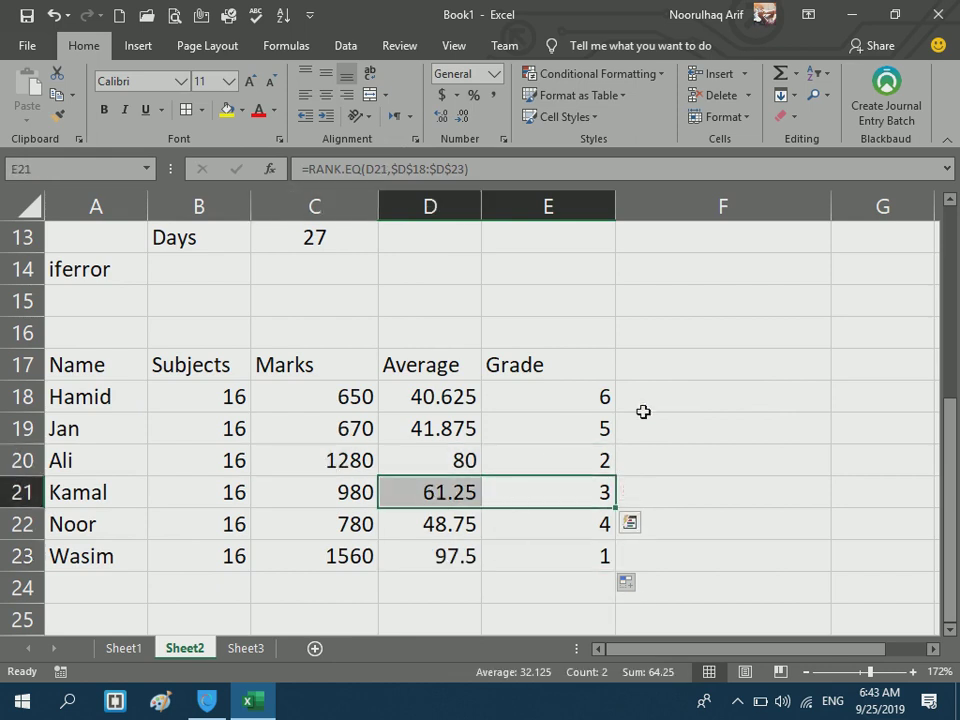
{"action": "left_click_drag", "start_coordinate": [572, 523], "coordinate": [440, 524]}
{"action": "left_click", "coordinate": [488, 427]}
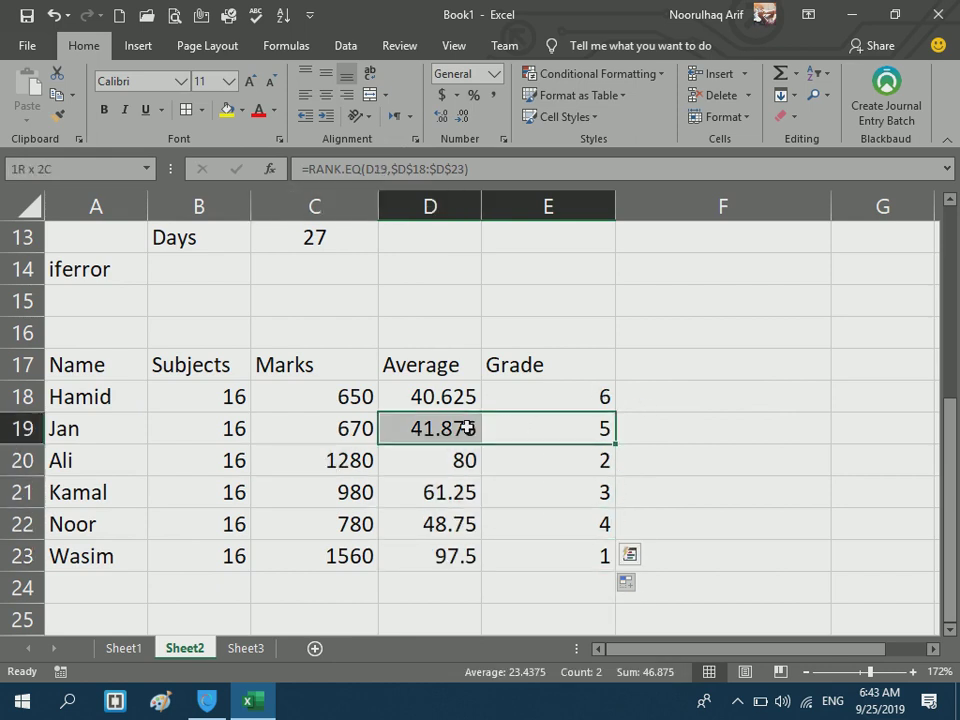
{"action": "left_click_drag", "start_coordinate": [530, 366], "coordinate": [469, 394]}
- Sort the student rows by Grade from smallest to largest, expanding the selection to the whole table
{"action": "left_click_drag", "start_coordinate": [549, 401], "coordinate": [551, 549]}
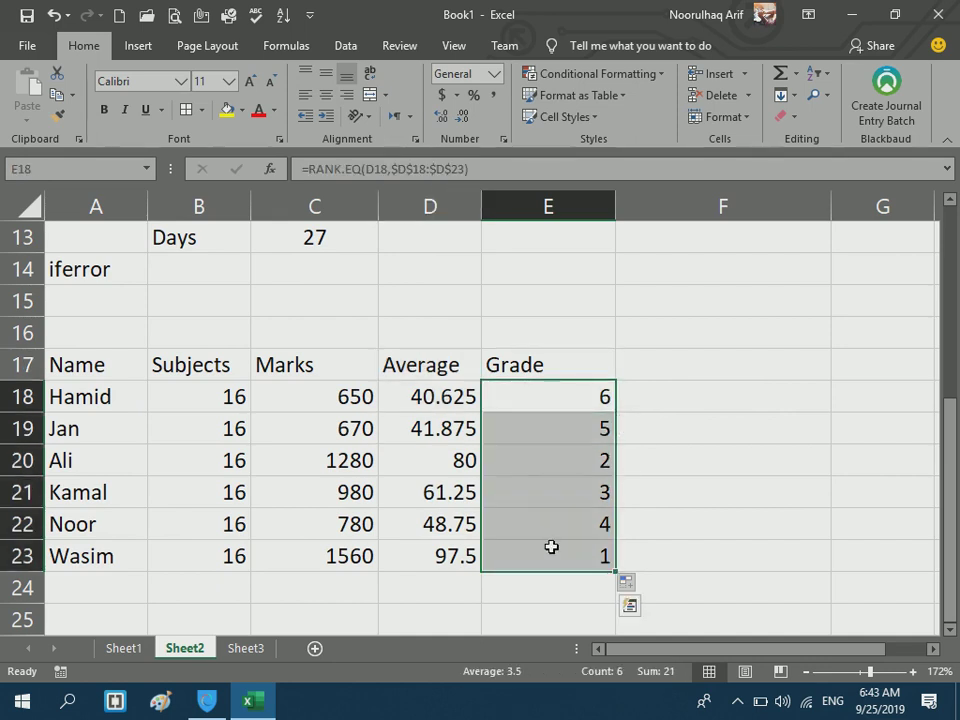
{"action": "left_click", "coordinate": [817, 77]}
{"action": "left_click", "coordinate": [862, 103]}
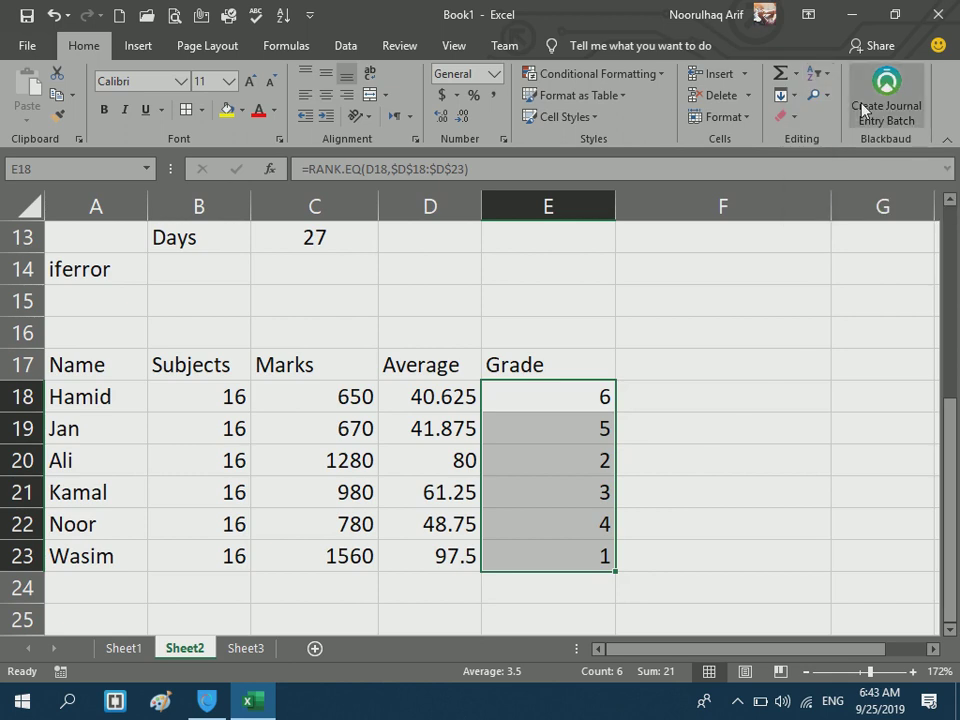
{"action": "left_click", "coordinate": [647, 262]}
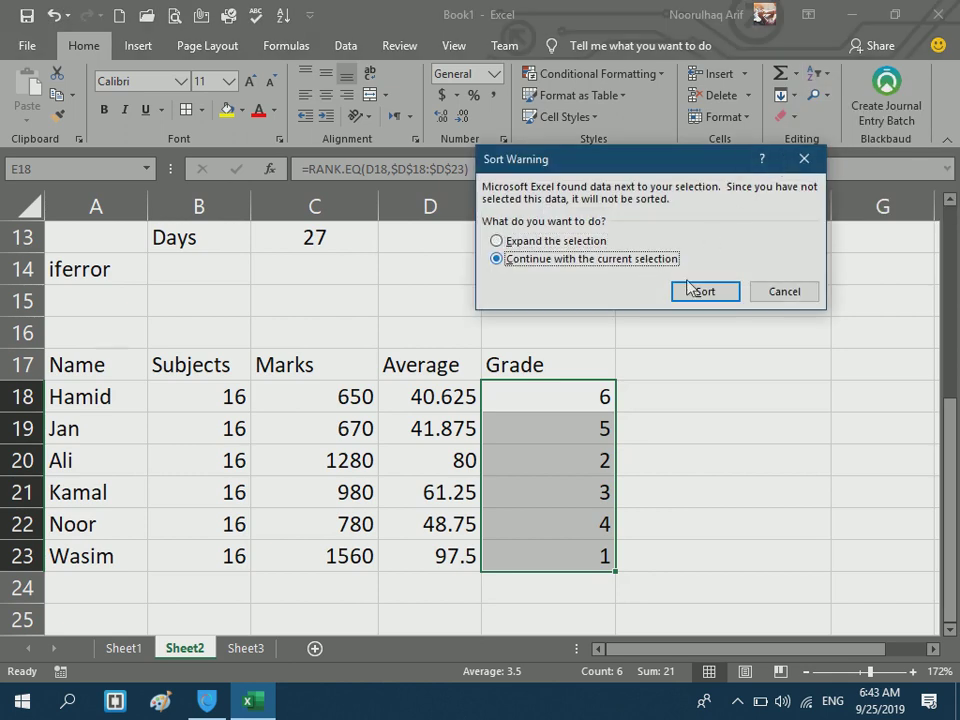
{"action": "left_click", "coordinate": [580, 242]}
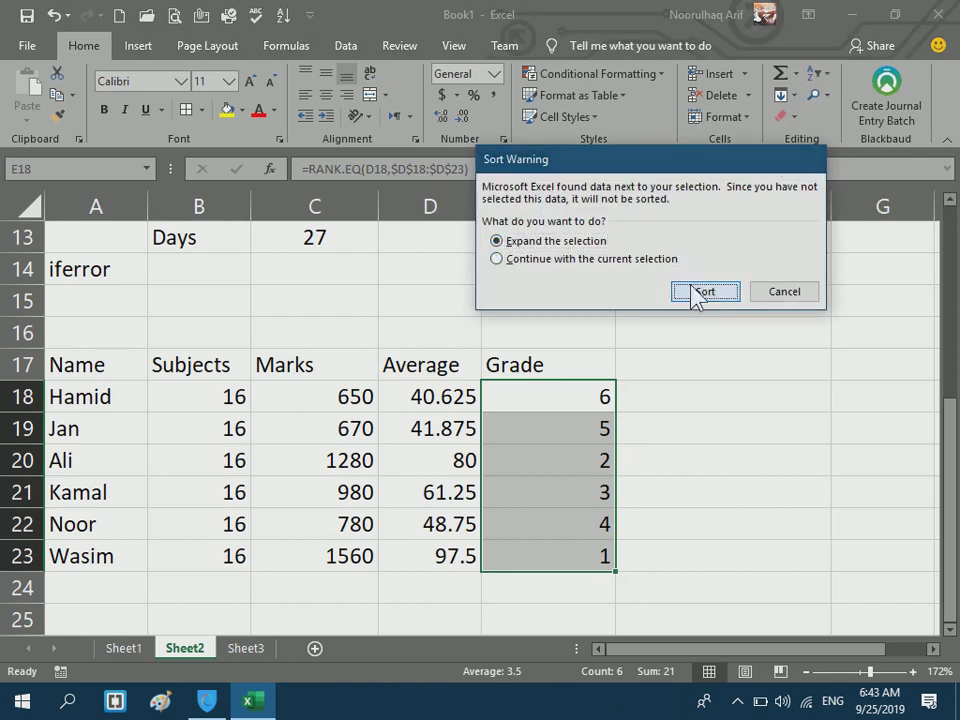
{"action": "left_click", "coordinate": [700, 291]}
{"action": "left_click", "coordinate": [692, 294]}
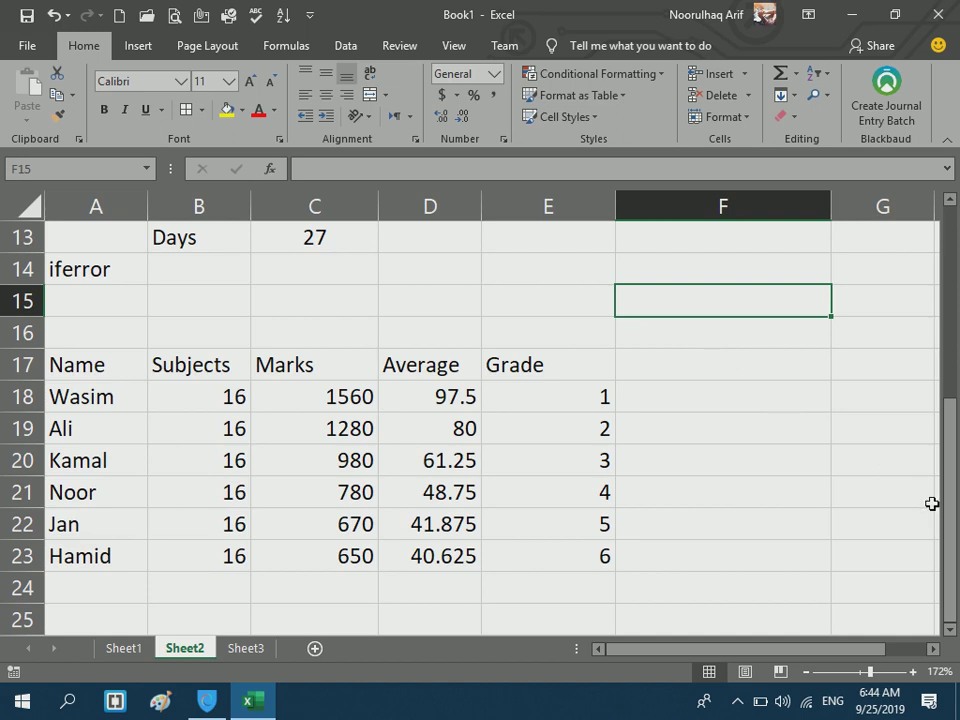
{"action": "left_click", "coordinate": [856, 414]}
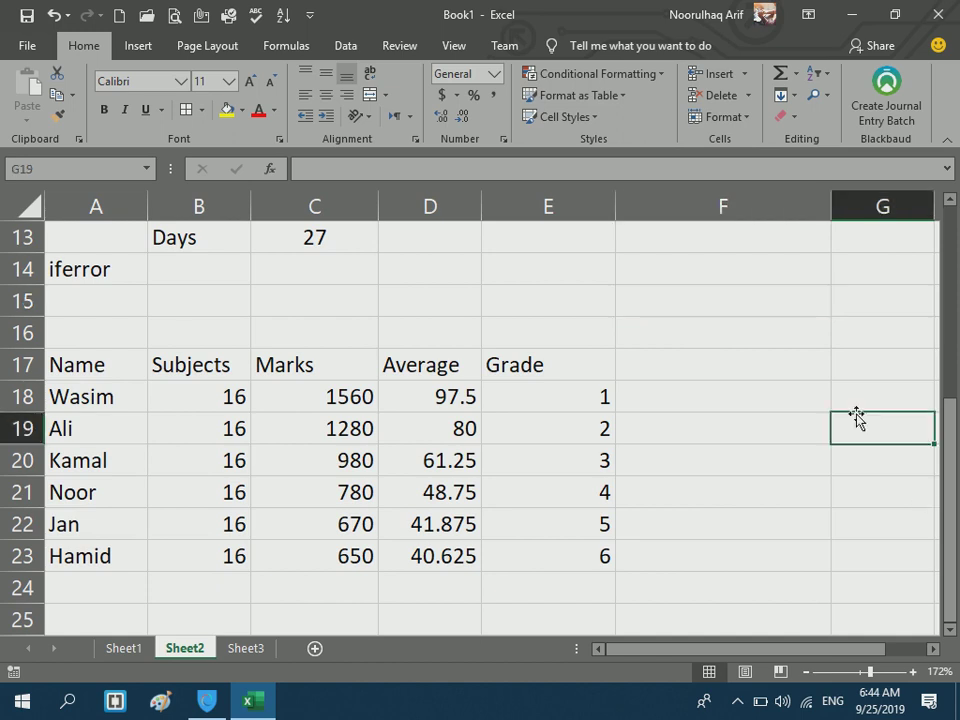
{"action": "key", "text": "Down"}
{"action": "key", "text": "Left"}
{"action": "key", "text": "Left"}
{"action": "key", "text": "Left"}
{"action": "key", "text": "Up"}
{"action": "key", "text": "Up"}
{"action": "key", "text": "Up"}
{"action": "key", "text": "Up"}
{"action": "key", "text": "Up"}
{"action": "key", "text": "Up"}
{"action": "key", "text": "Up"}
{"action": "key", "text": "Up"}
{"action": "key", "text": "Up"}
{"action": "key", "text": "Up"}
{"action": "key", "text": "Up"}
{"action": "key", "text": "Up"}
{"action": "key", "text": "Up"}
{"action": "key", "text": "Up"}
{"action": "key", "text": "Up"}
{"action": "key", "text": "Up"}
{"action": "key", "text": "Up"}
{"action": "key", "text": "Up"}
{"action": "key", "text": "Up"}
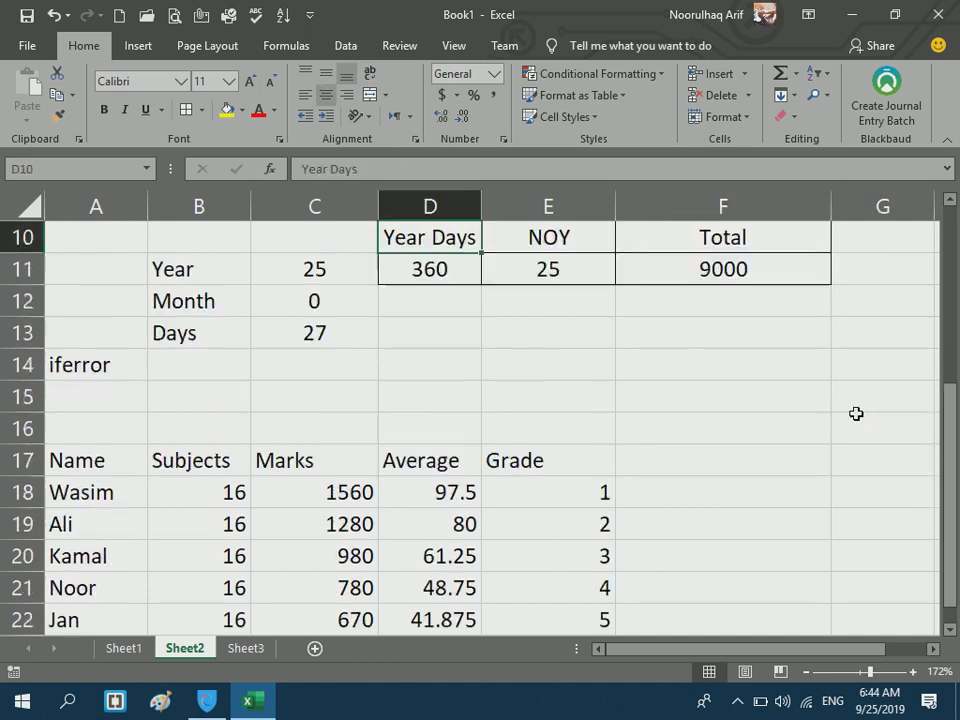